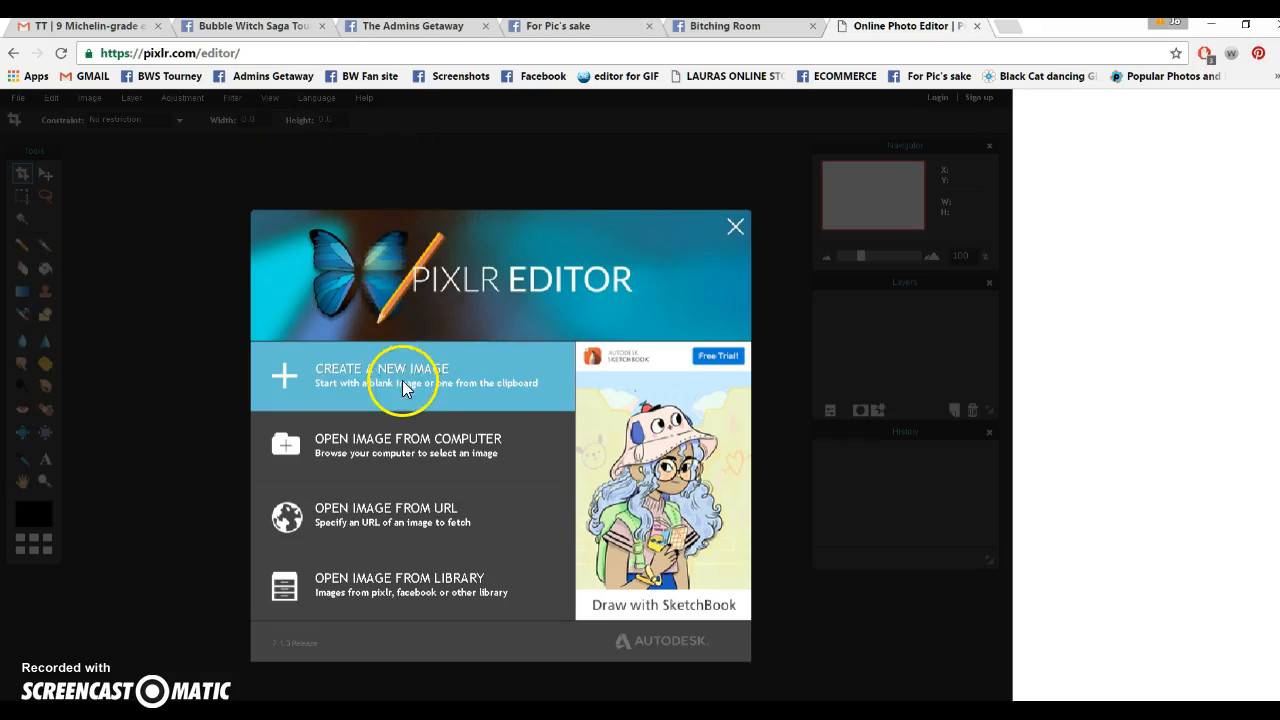
Step: Create a new blank image 960 pixels wide and 300 pixels high
click(486, 389)
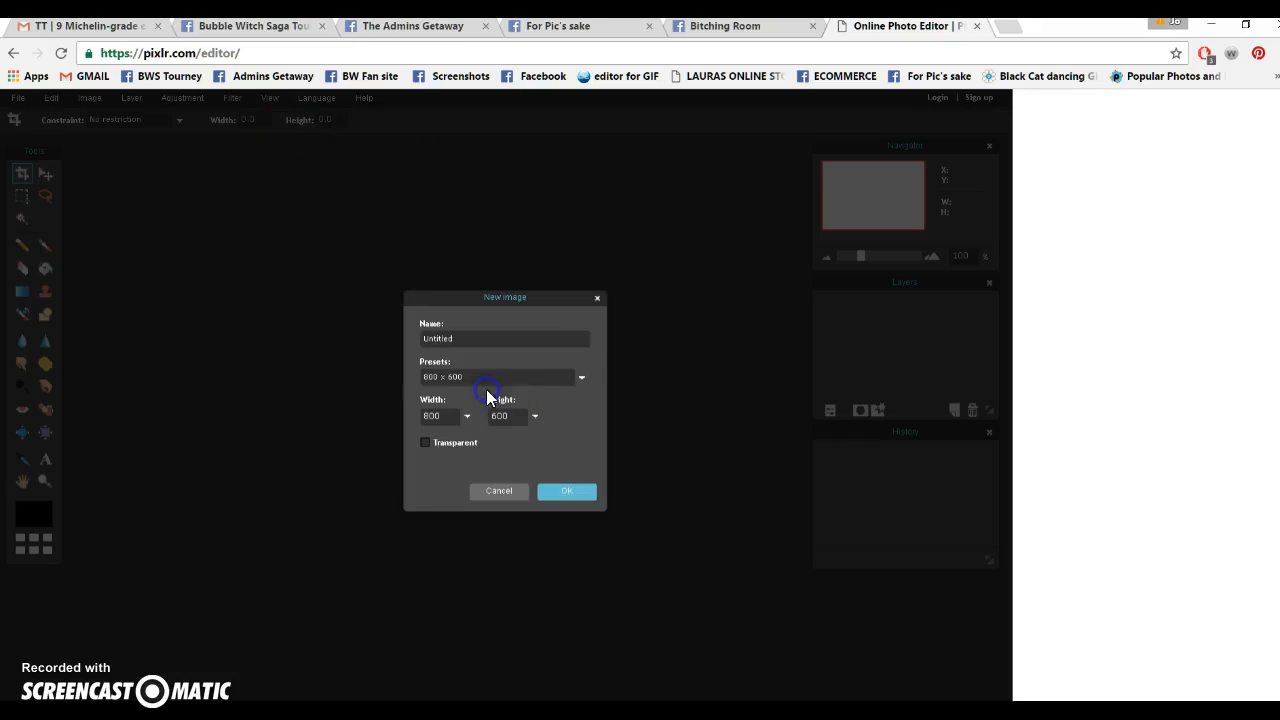
click(449, 415)
key(BackSpace)
text(960)
click(508, 416)
key(BackSpace)
text(300)
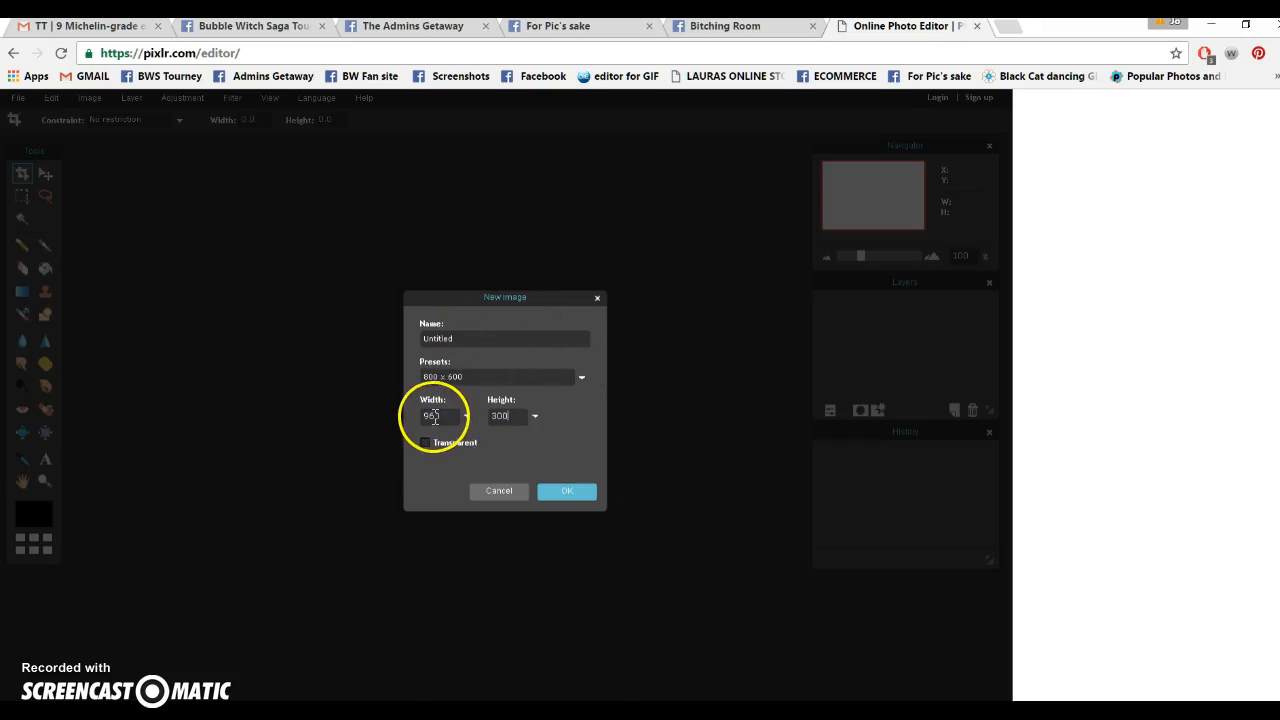
click(568, 492)
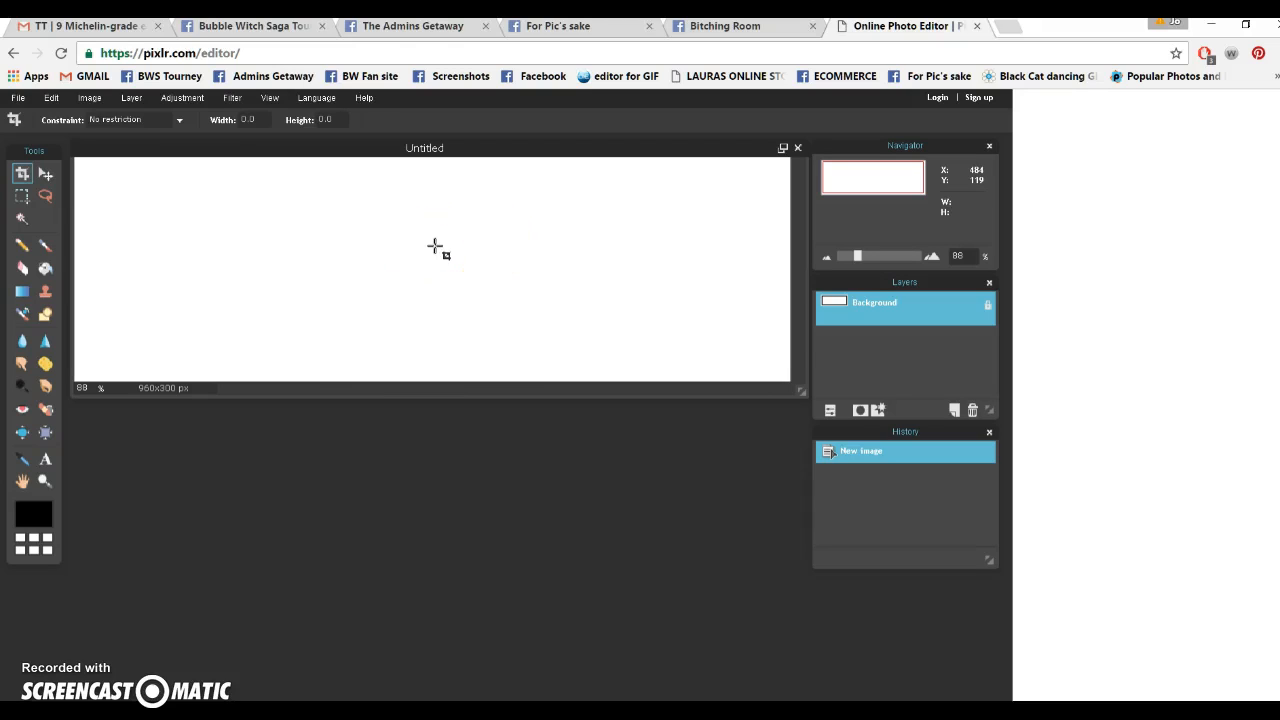
Step: Add the "Christmas background" picture from the Christmas folder as a new layer
click(132, 99)
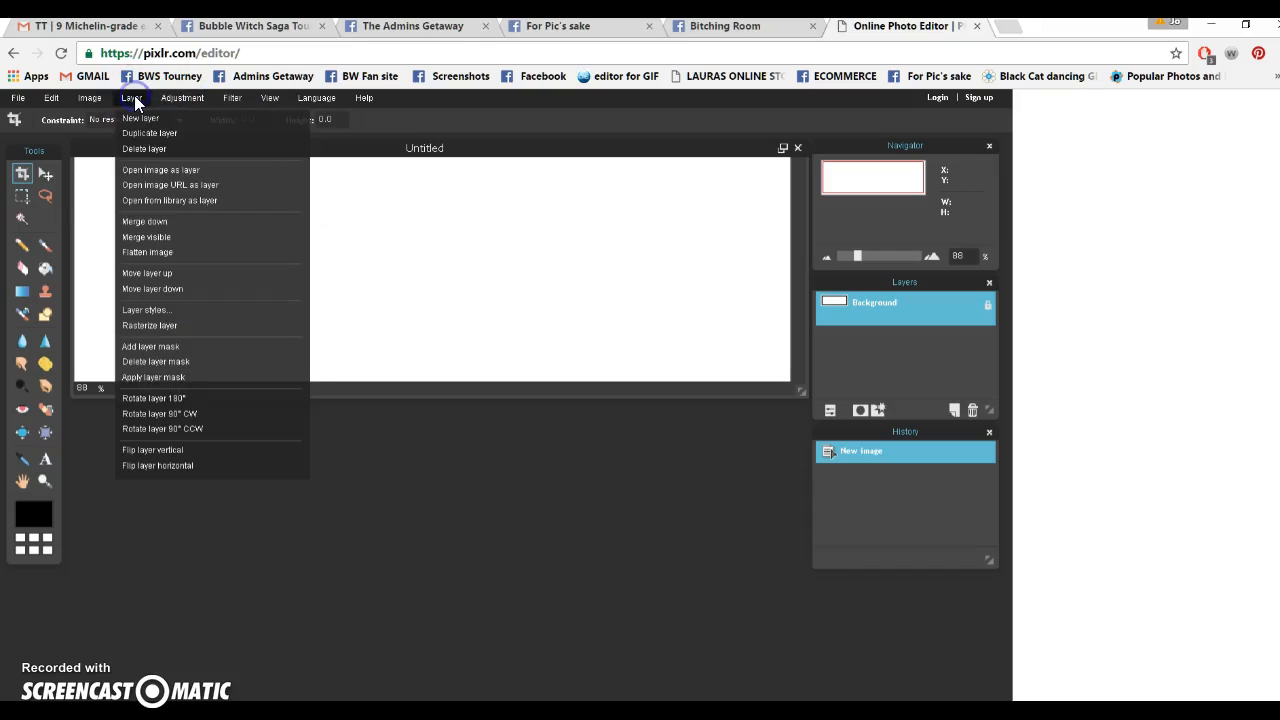
click(163, 172)
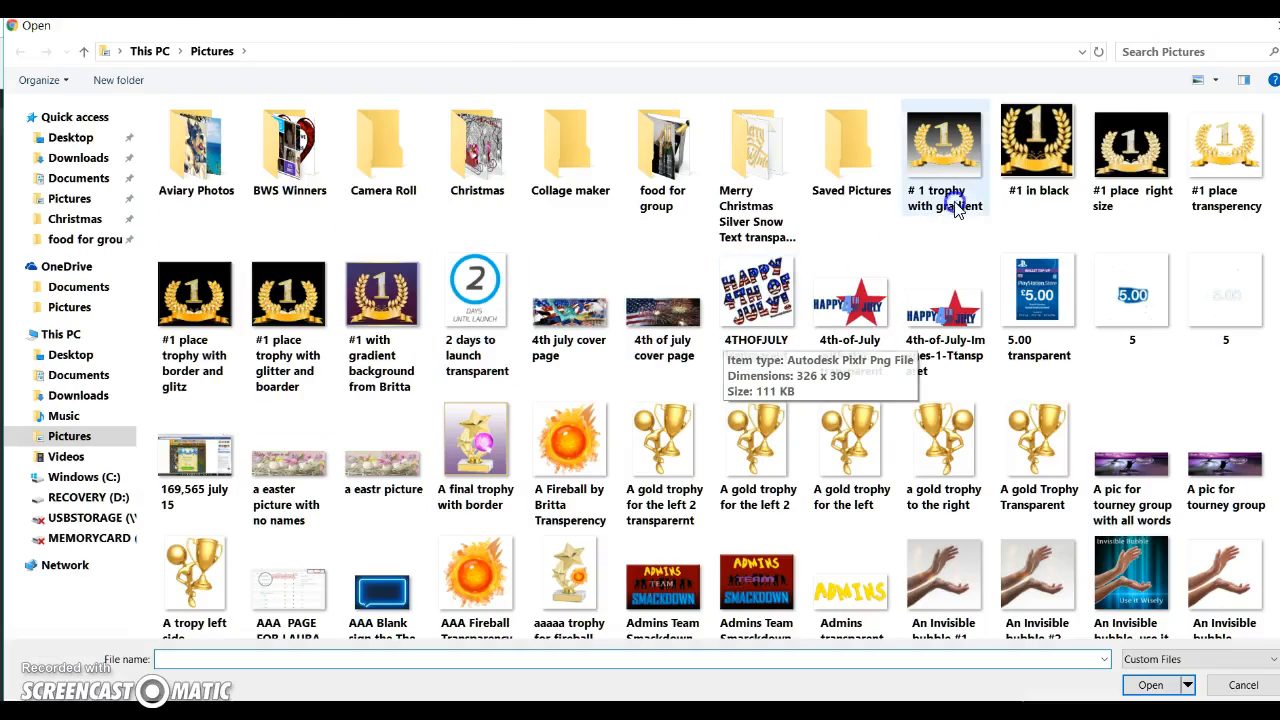
scroll(950, 215, down, 5)
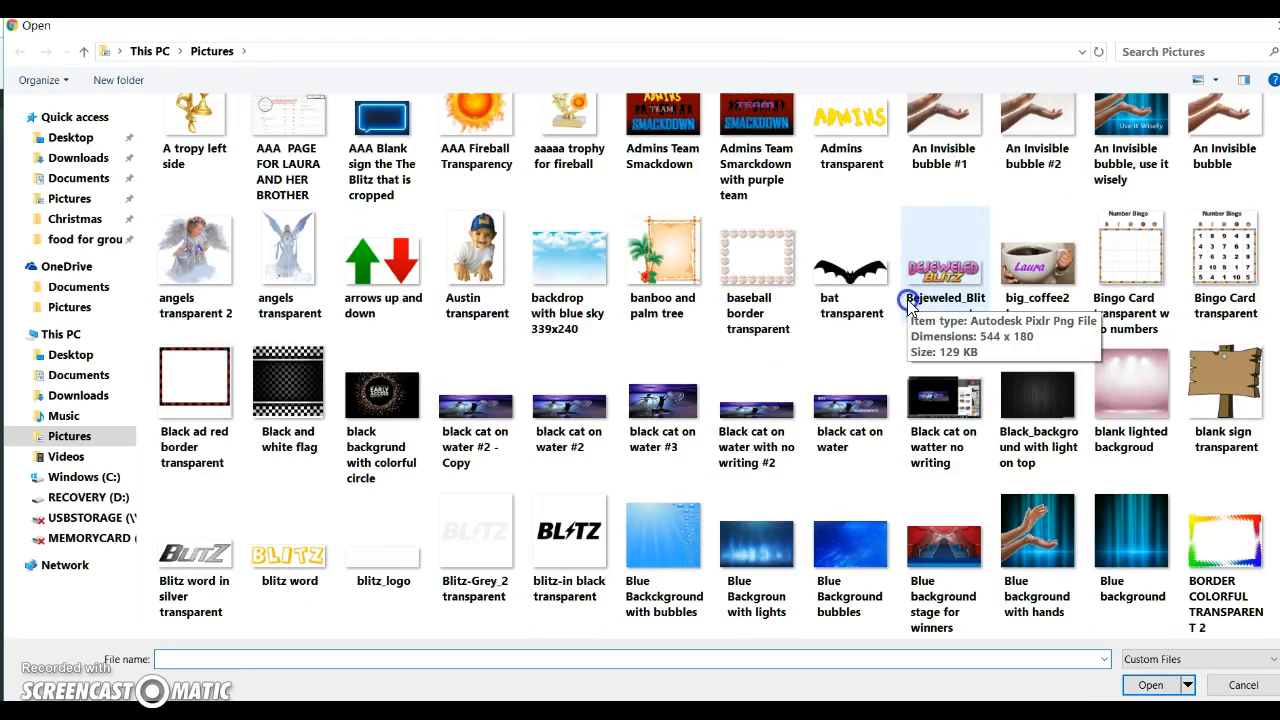
scroll(830, 300, down, 5)
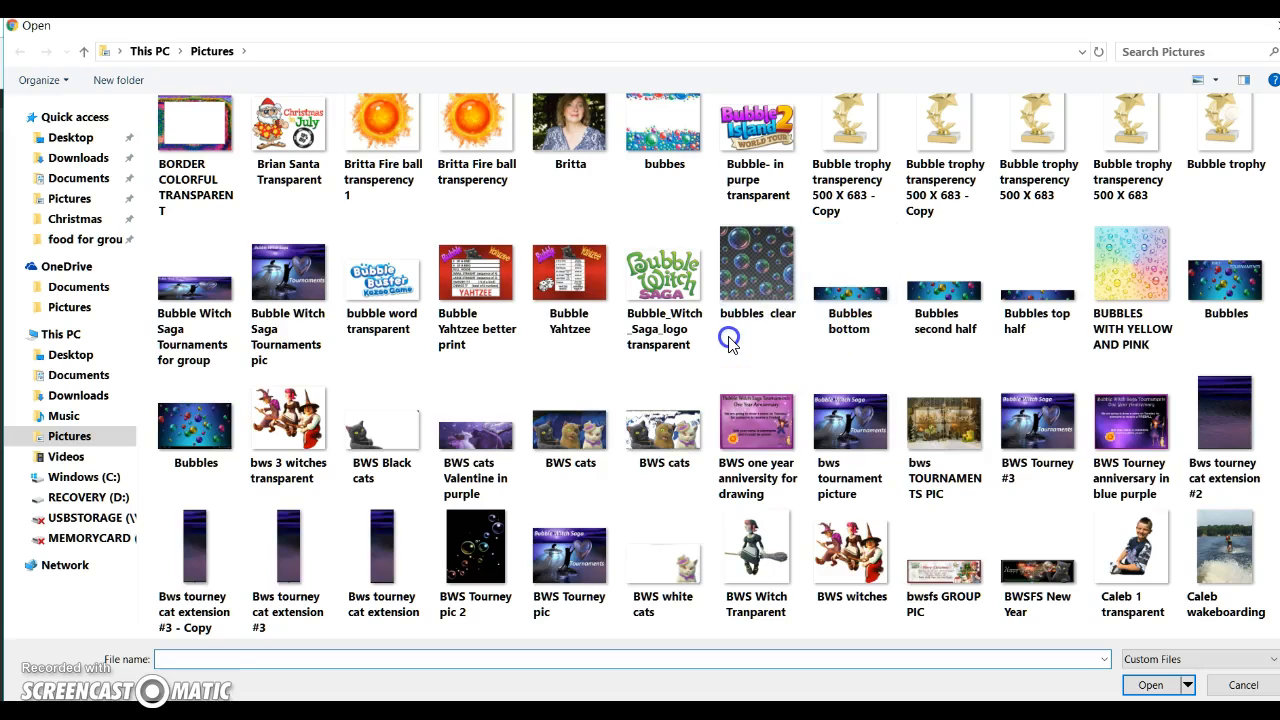
scroll(729, 340, down, 3)
scroll(729, 340, down, 3)
scroll(886, 290, down, 3)
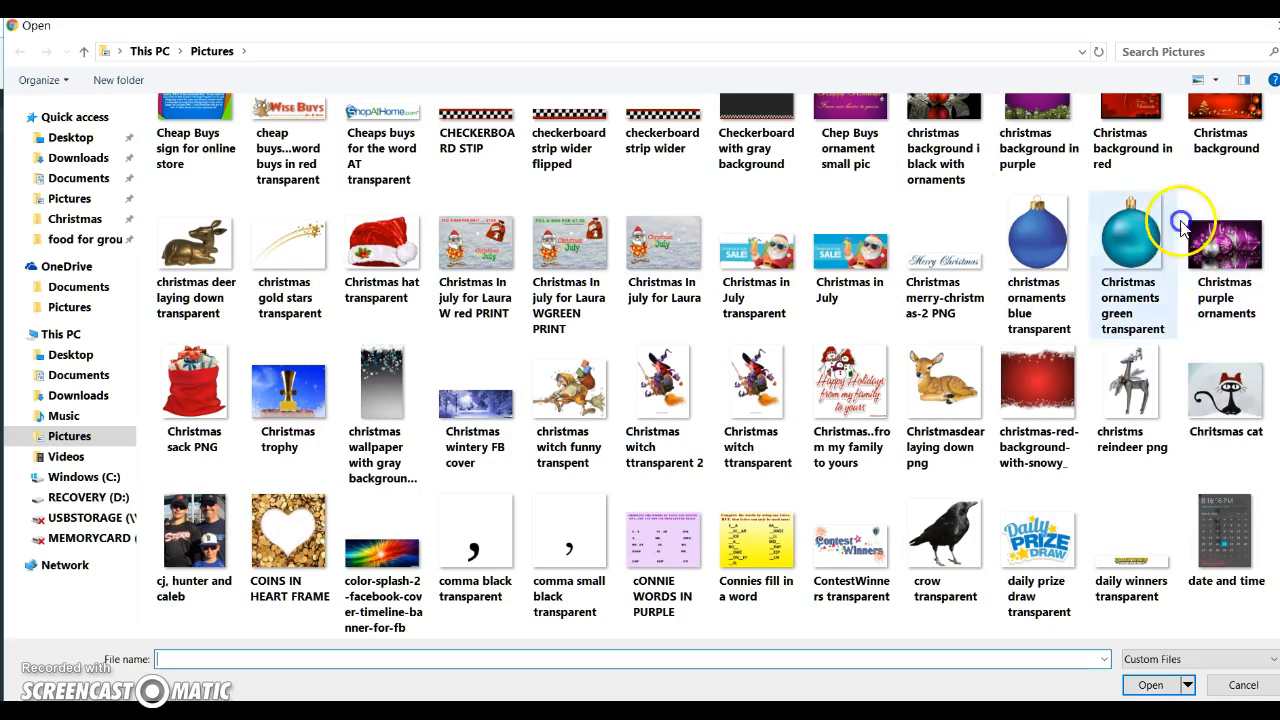
click(76, 218)
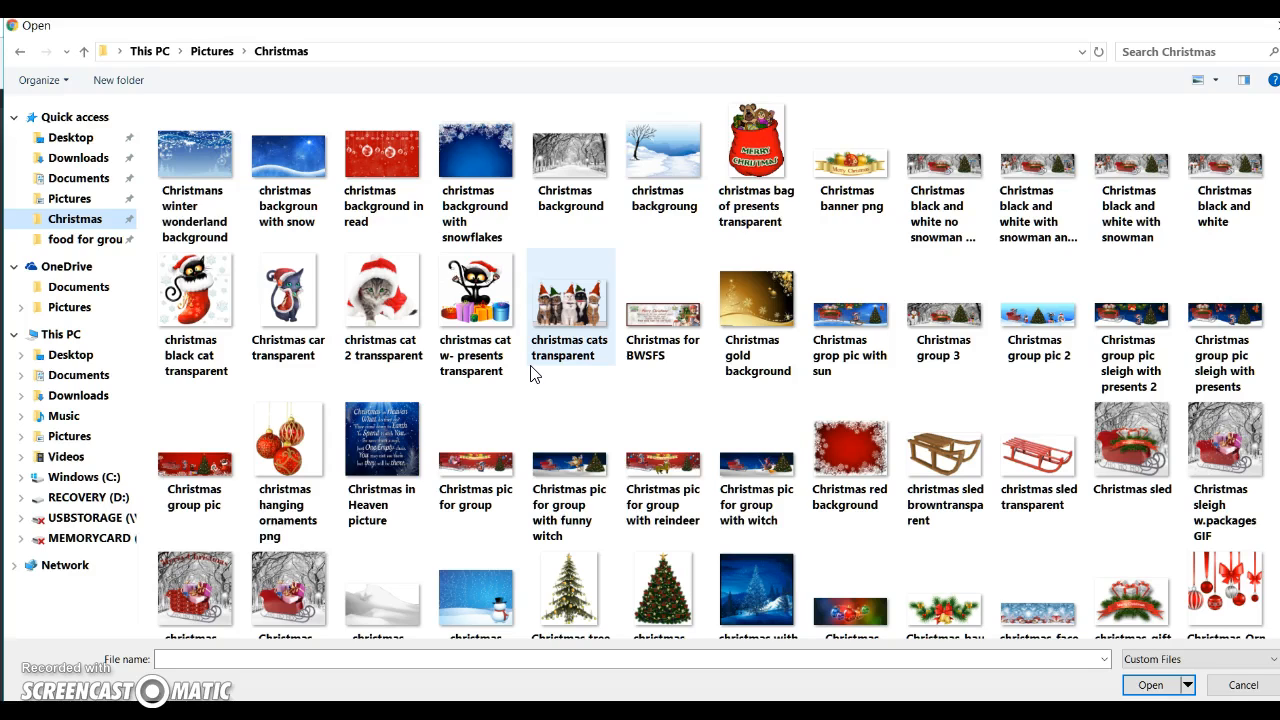
click(574, 160)
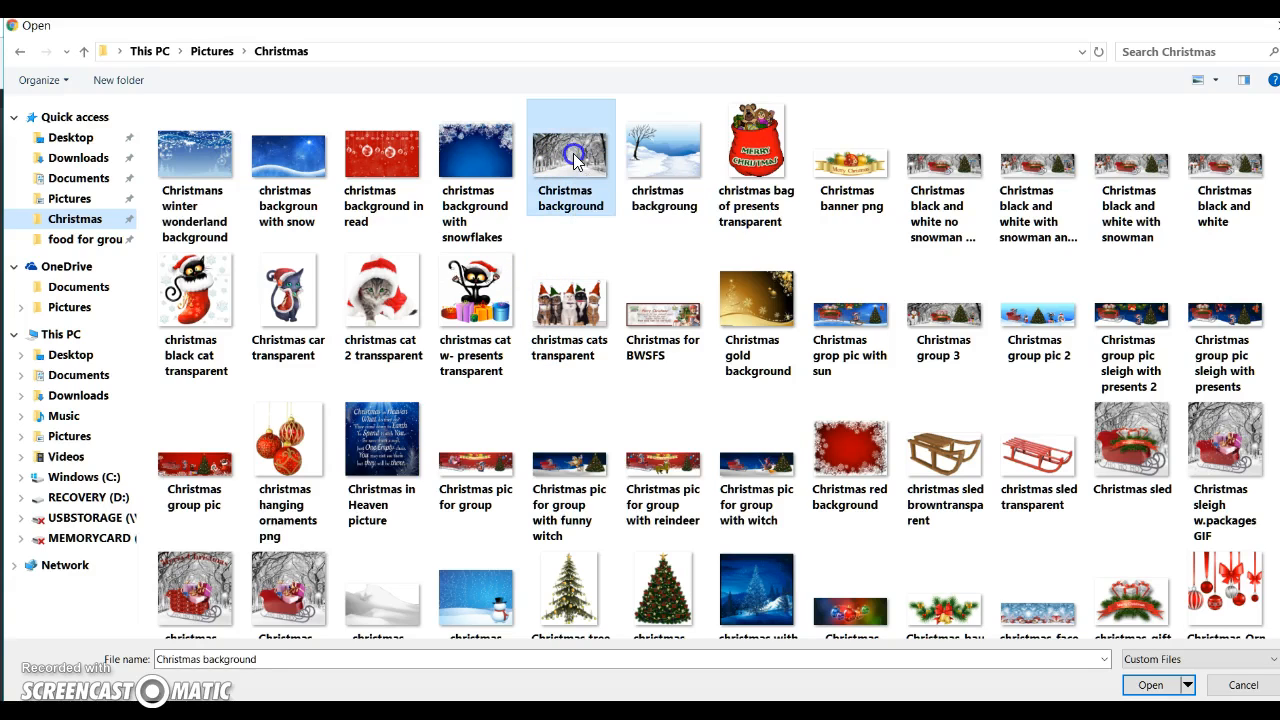
click(1152, 685)
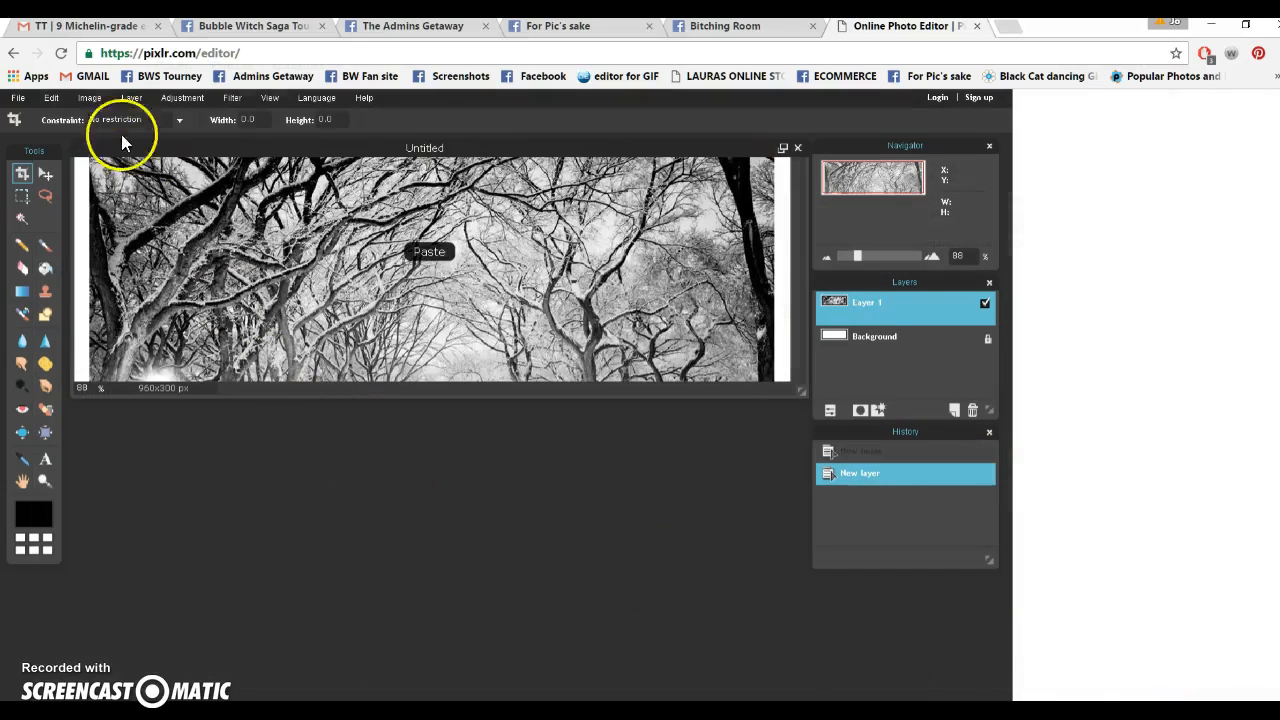
Step: Free transform the snowy trees layer so it fills the whole canvas with the lamps and path showing, and apply the change
click(50, 97)
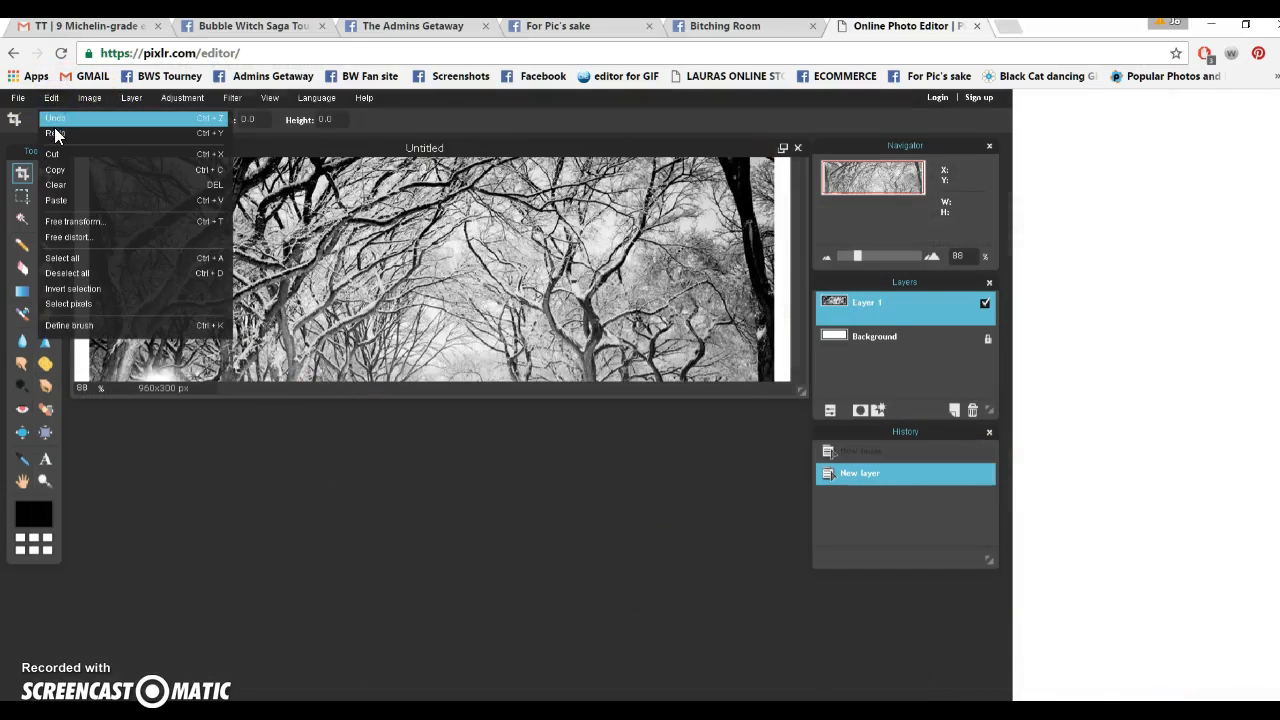
click(71, 223)
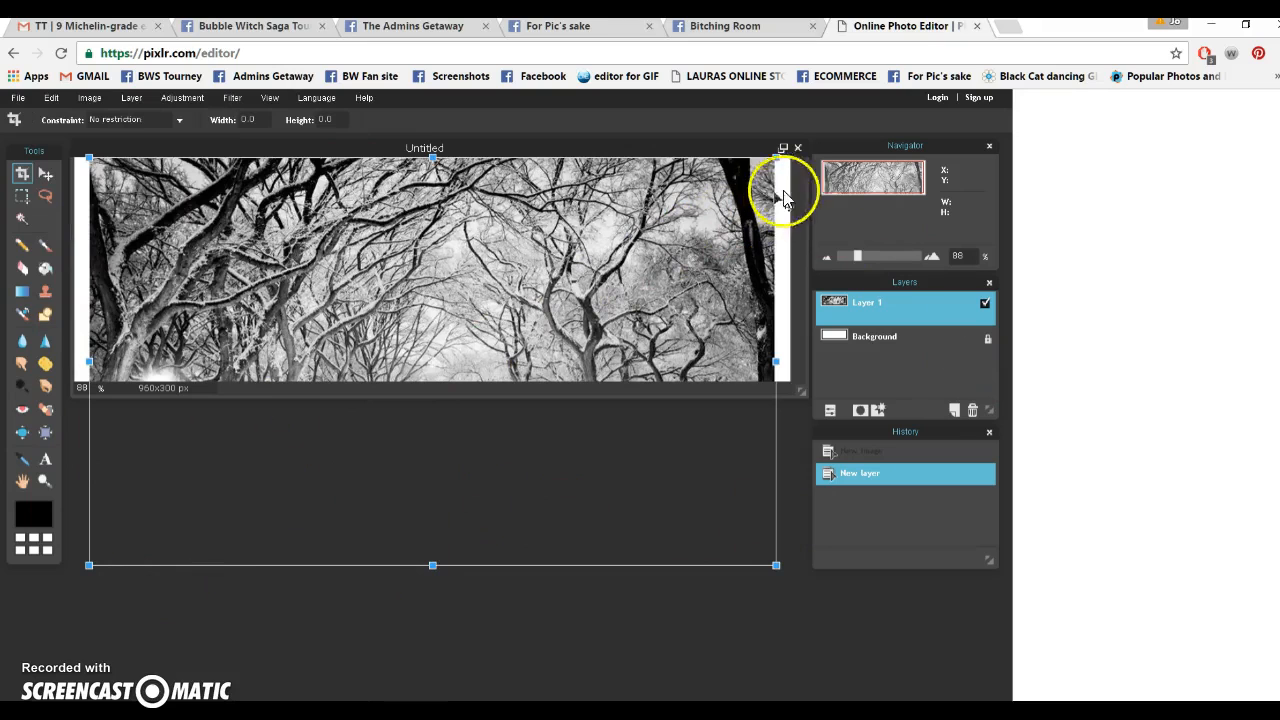
drag(776, 157, 719, 237)
drag(563, 309, 557, 238)
drag(708, 288, 799, 287)
mouse_move(500, 251)
mouse_down()
mouse_move(558, 252)
mouse_move(397, 249)
mouse_move(496, 249)
mouse_up()
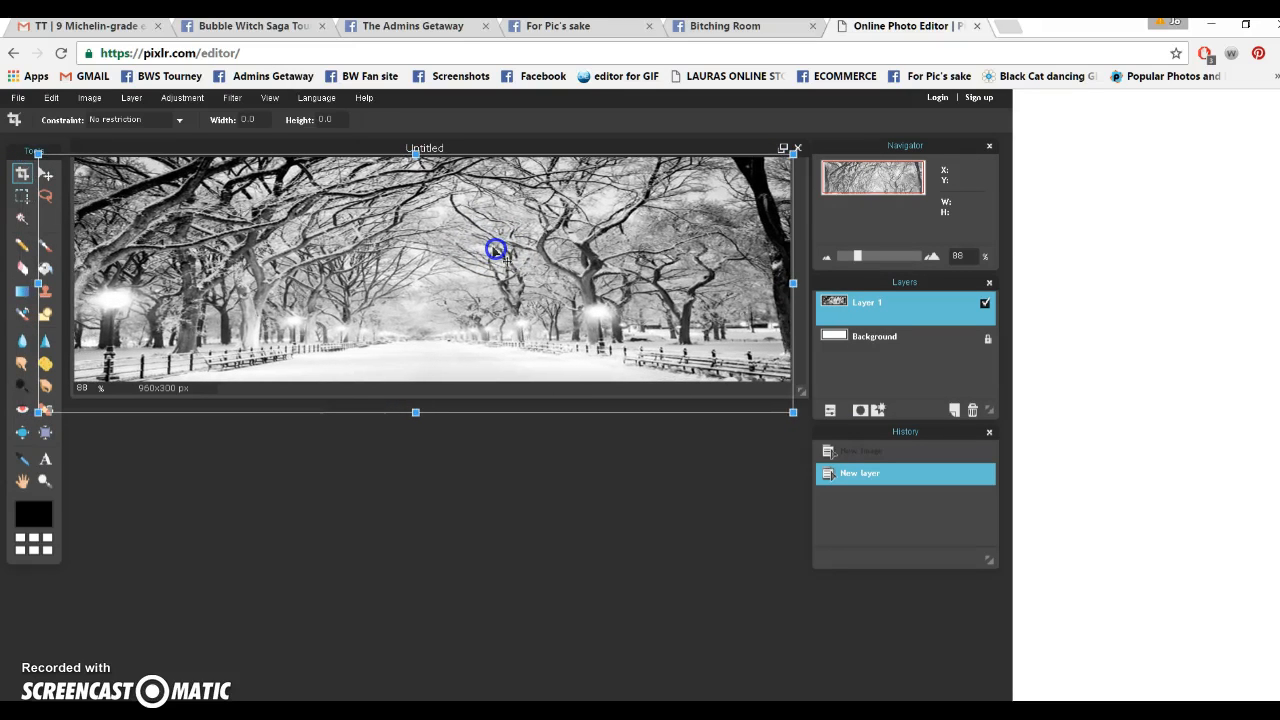
click(573, 606)
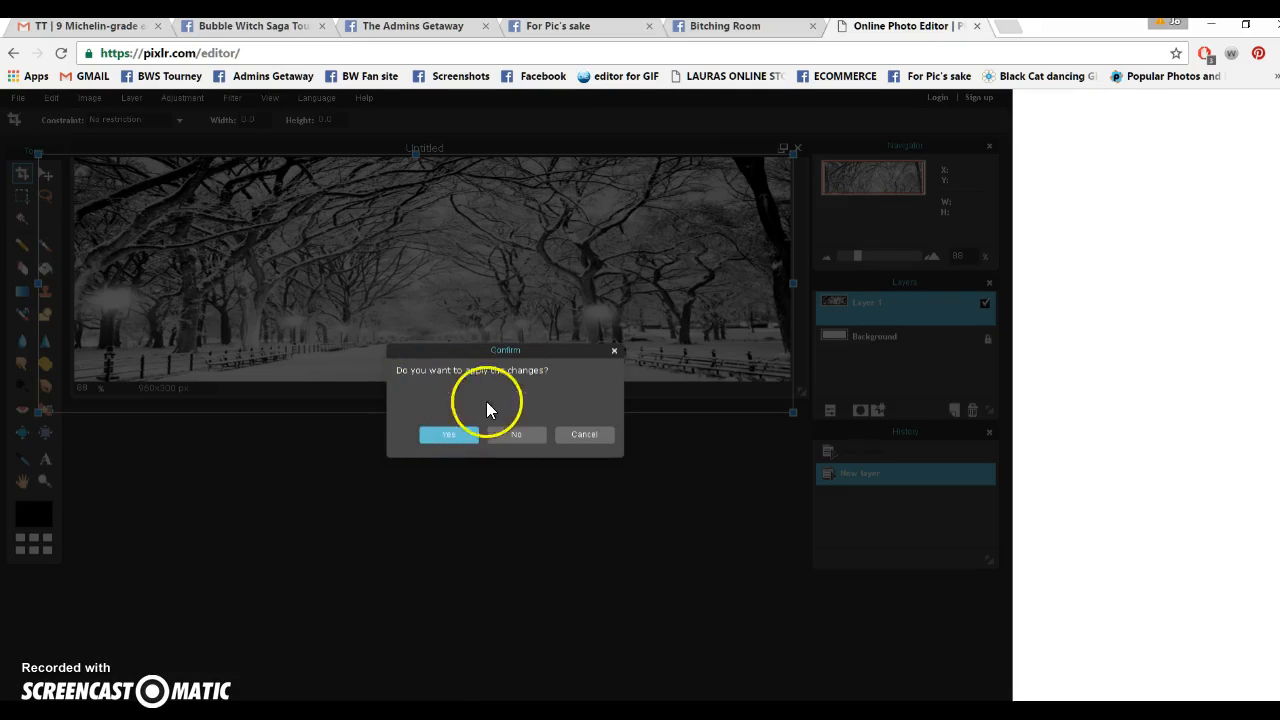
click(444, 435)
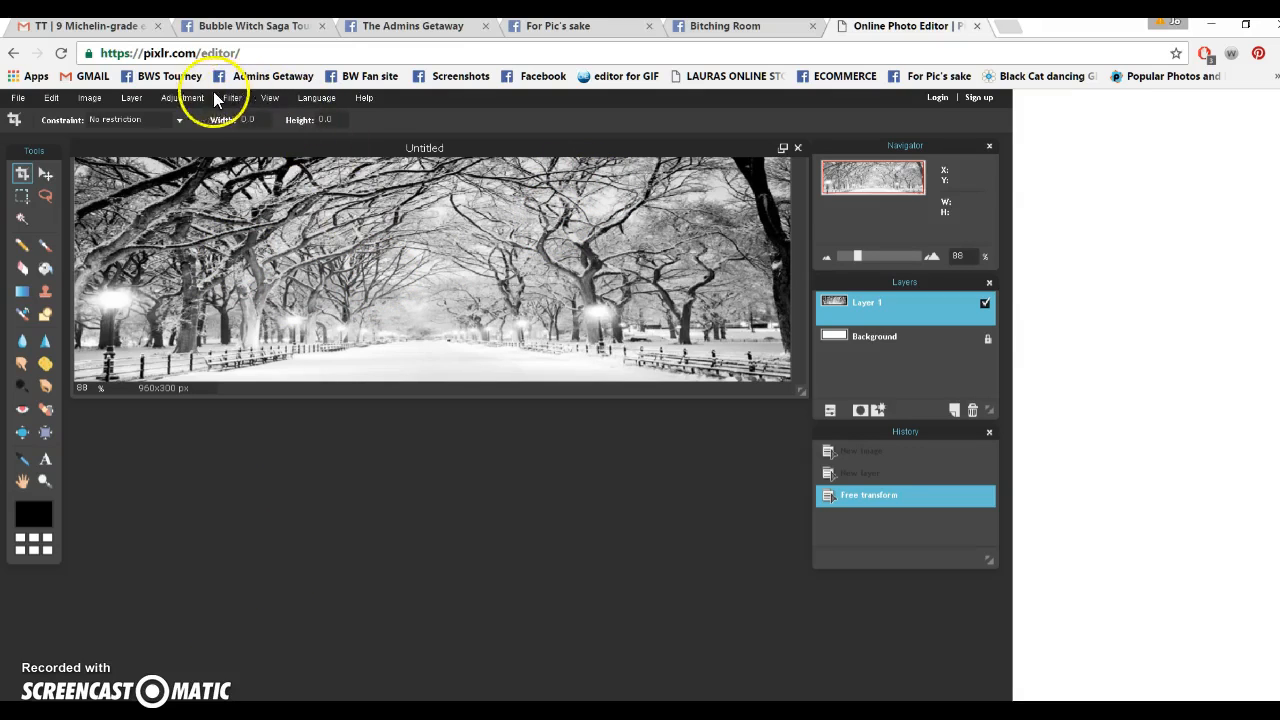
Step: Add the "sleigh transparent" picture from the Pictures folder as a new layer
click(128, 98)
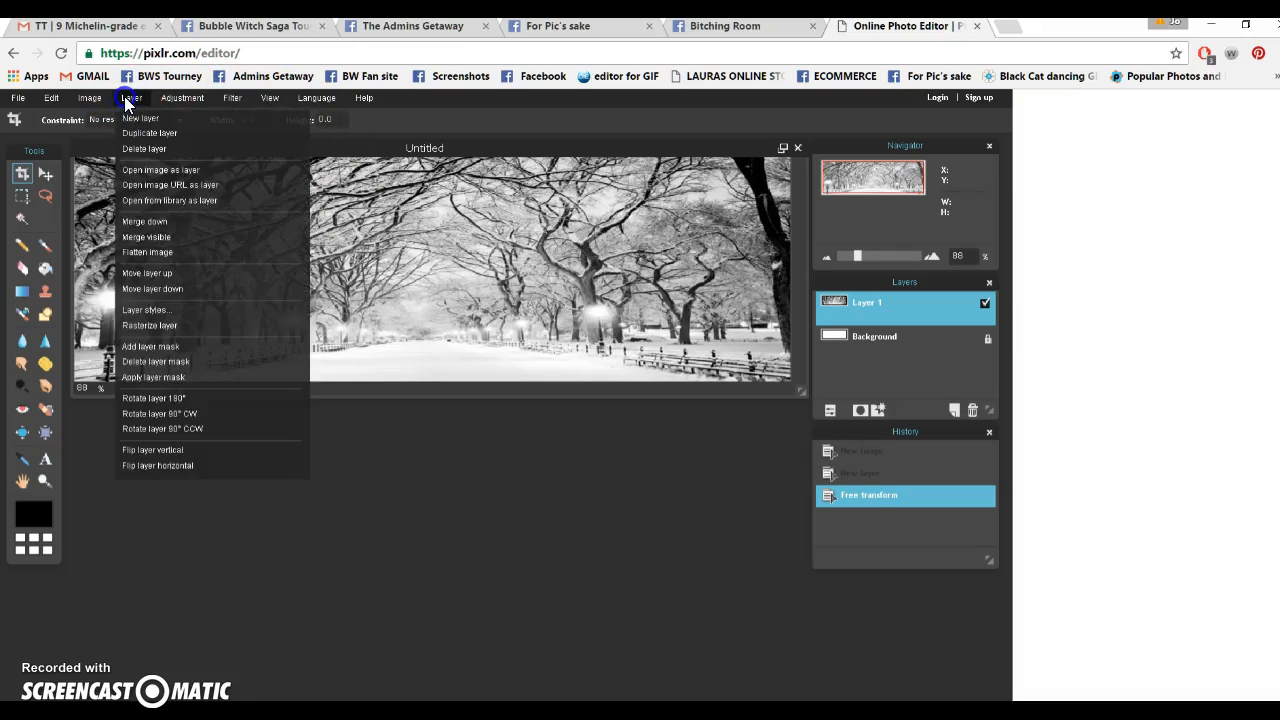
click(175, 98)
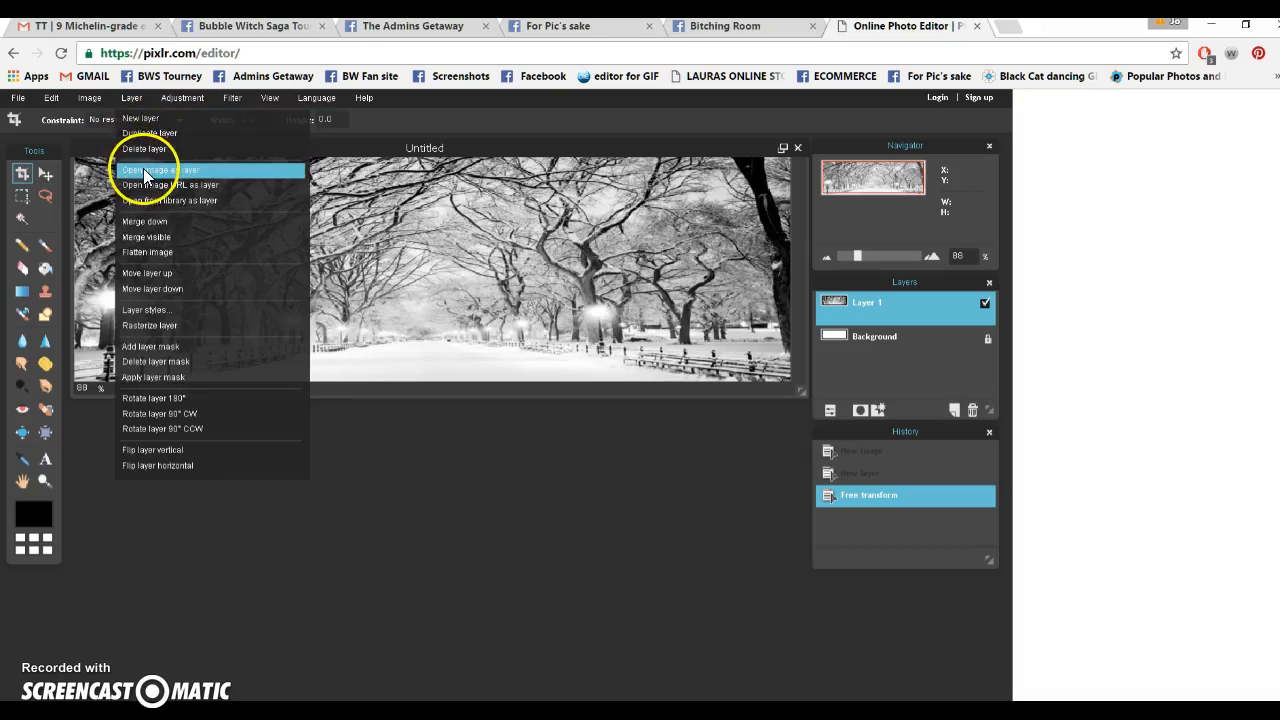
click(128, 165)
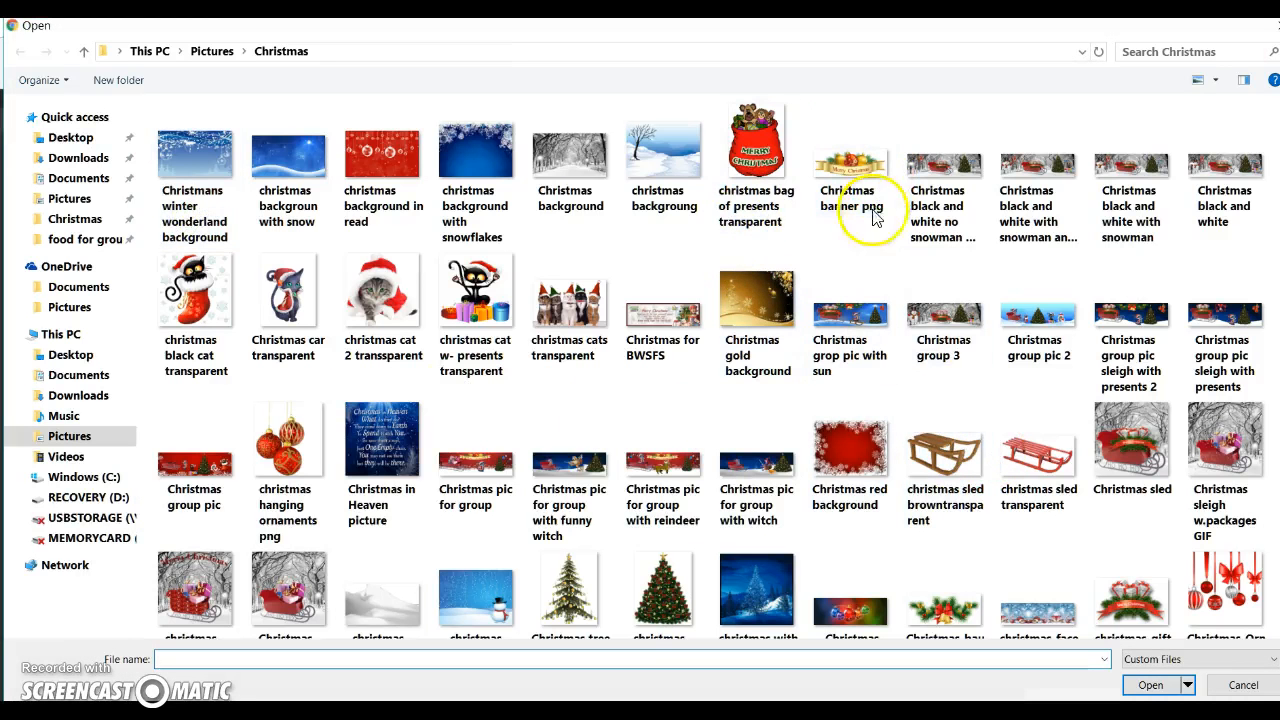
scroll(754, 270, down, 1)
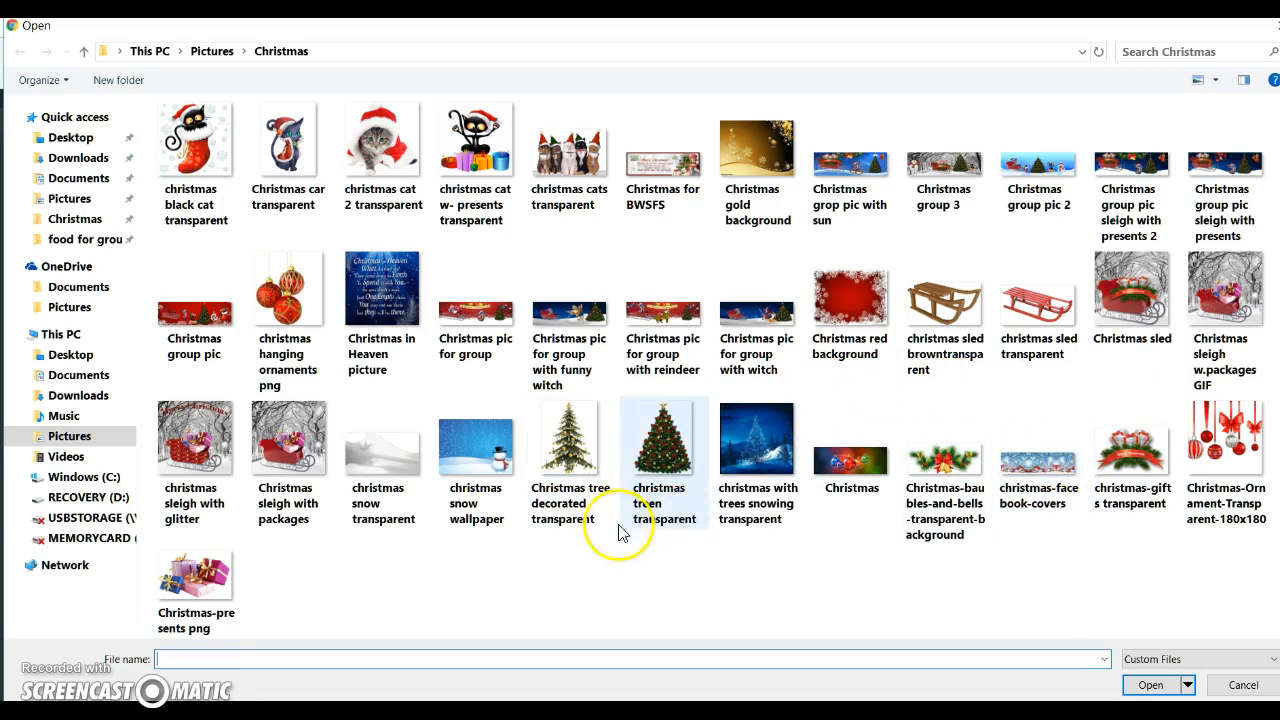
scroll(980, 410, up, 1)
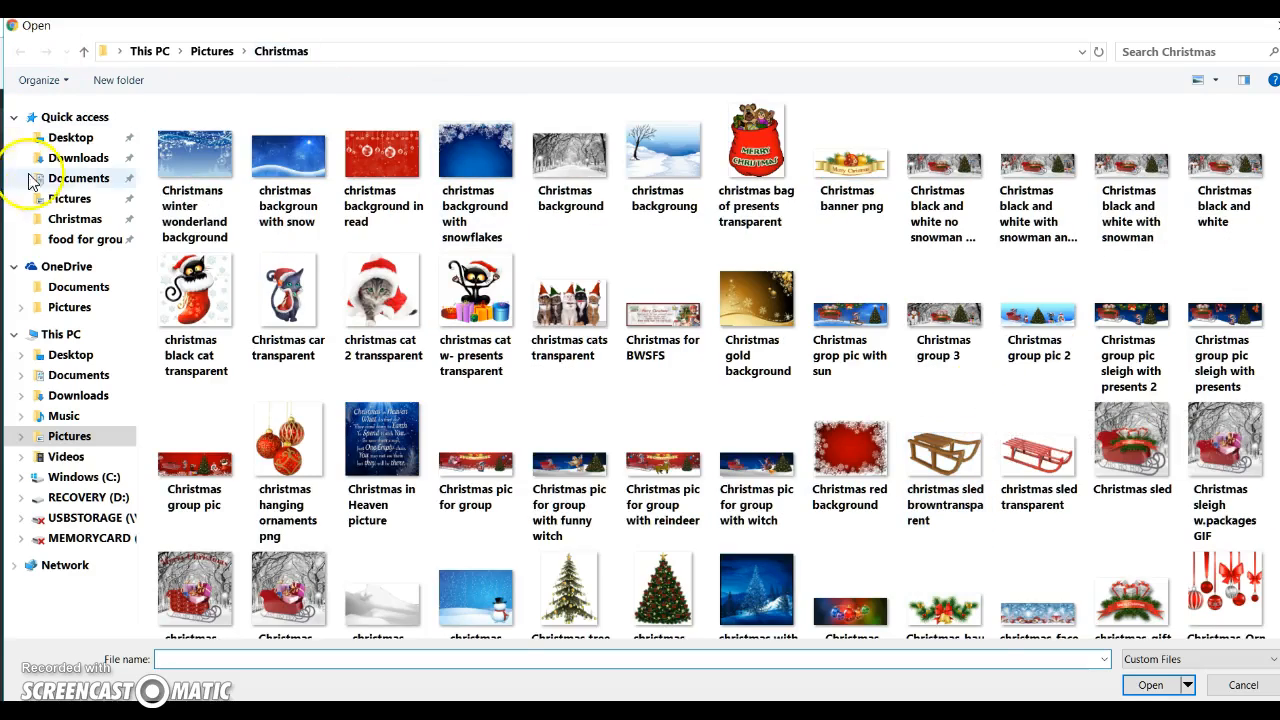
click(62, 199)
scroll(660, 240, down, 15)
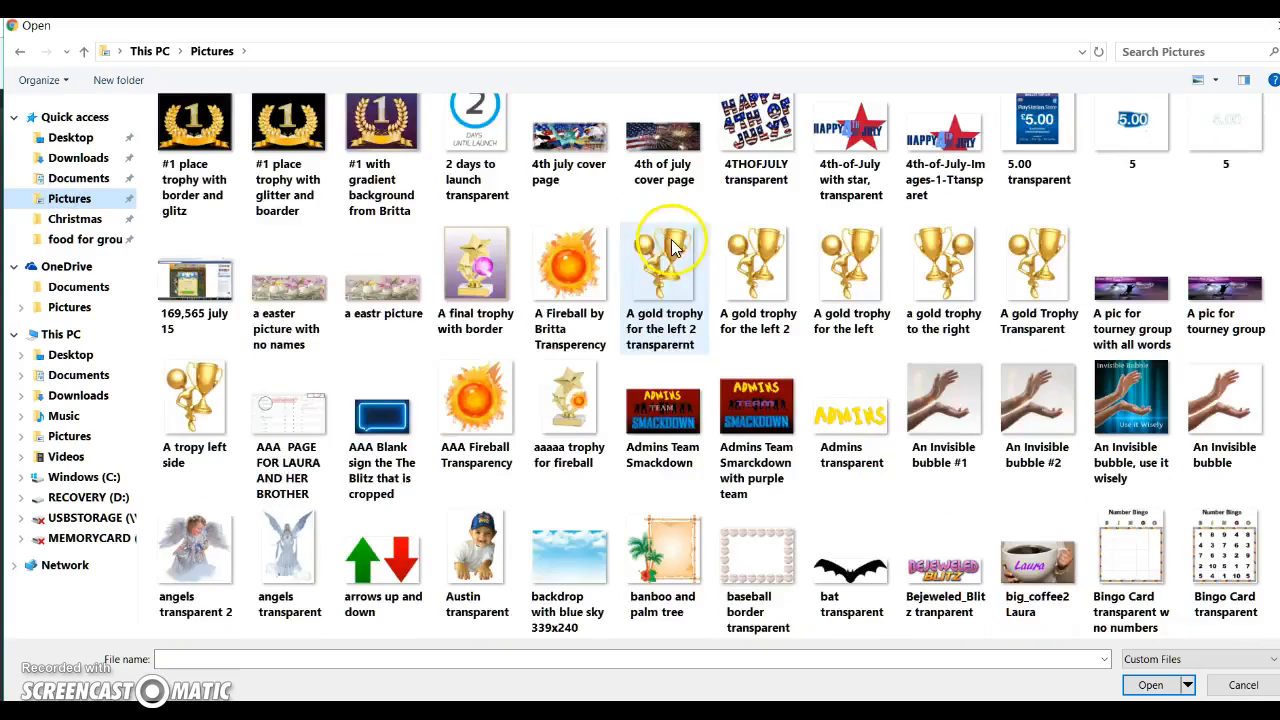
scroll(699, 268, down, 15)
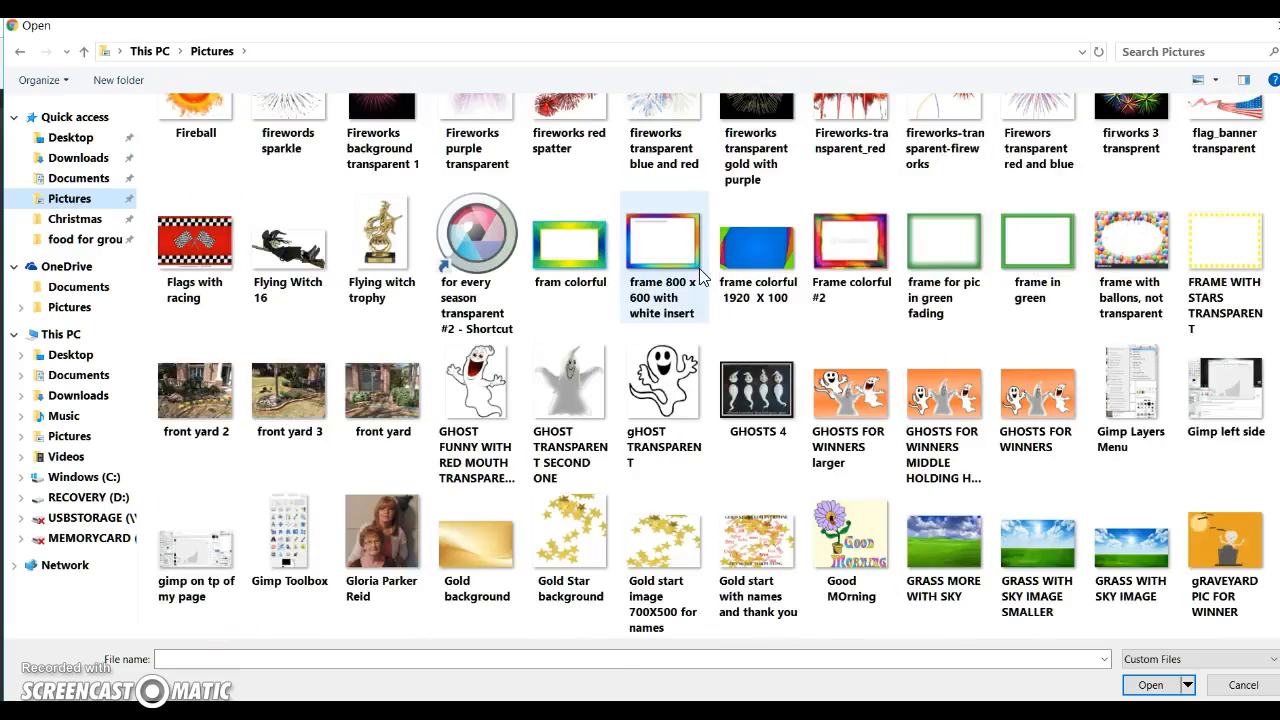
scroll(690, 282, down, 15)
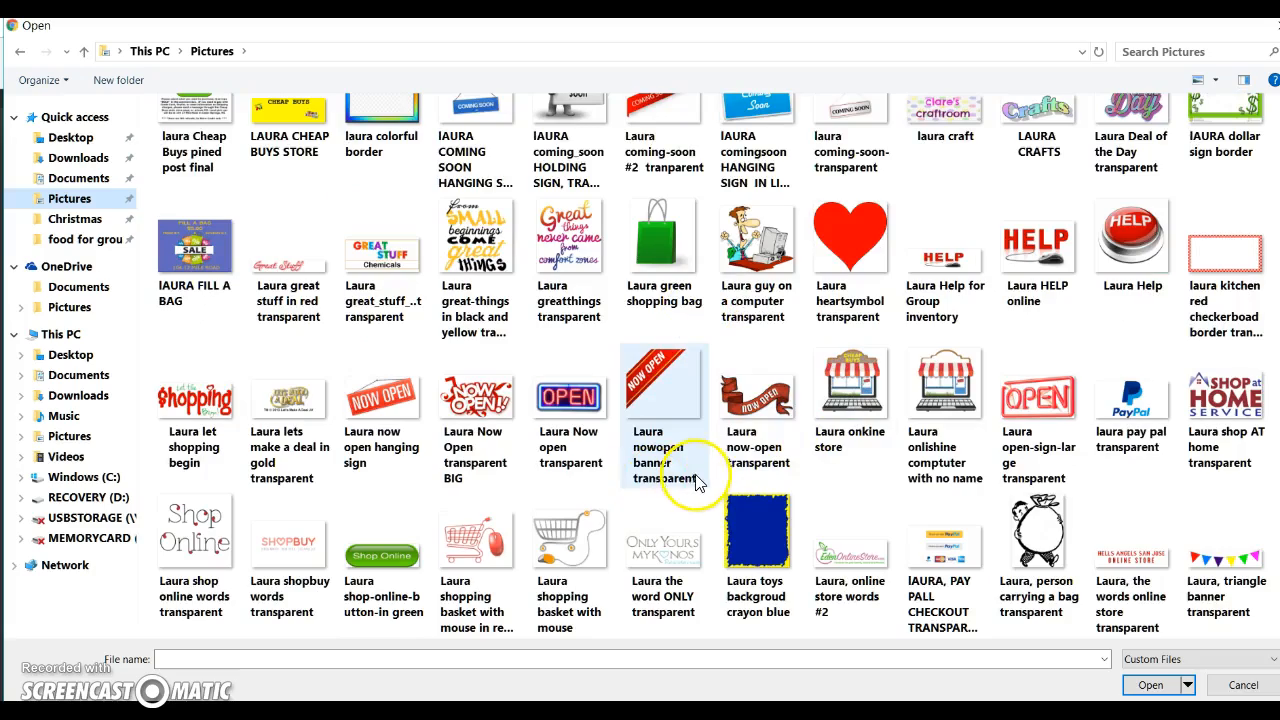
scroll(760, 450, down, 20)
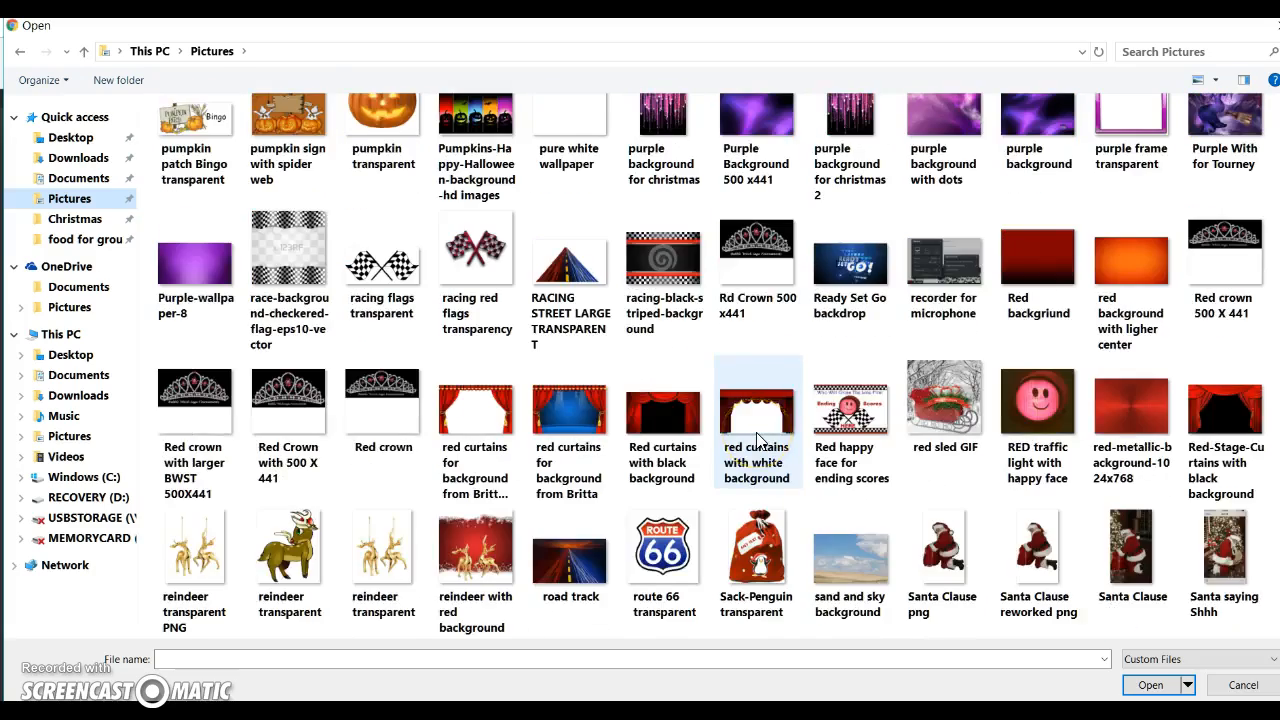
scroll(756, 441, up, 1)
click(1138, 290)
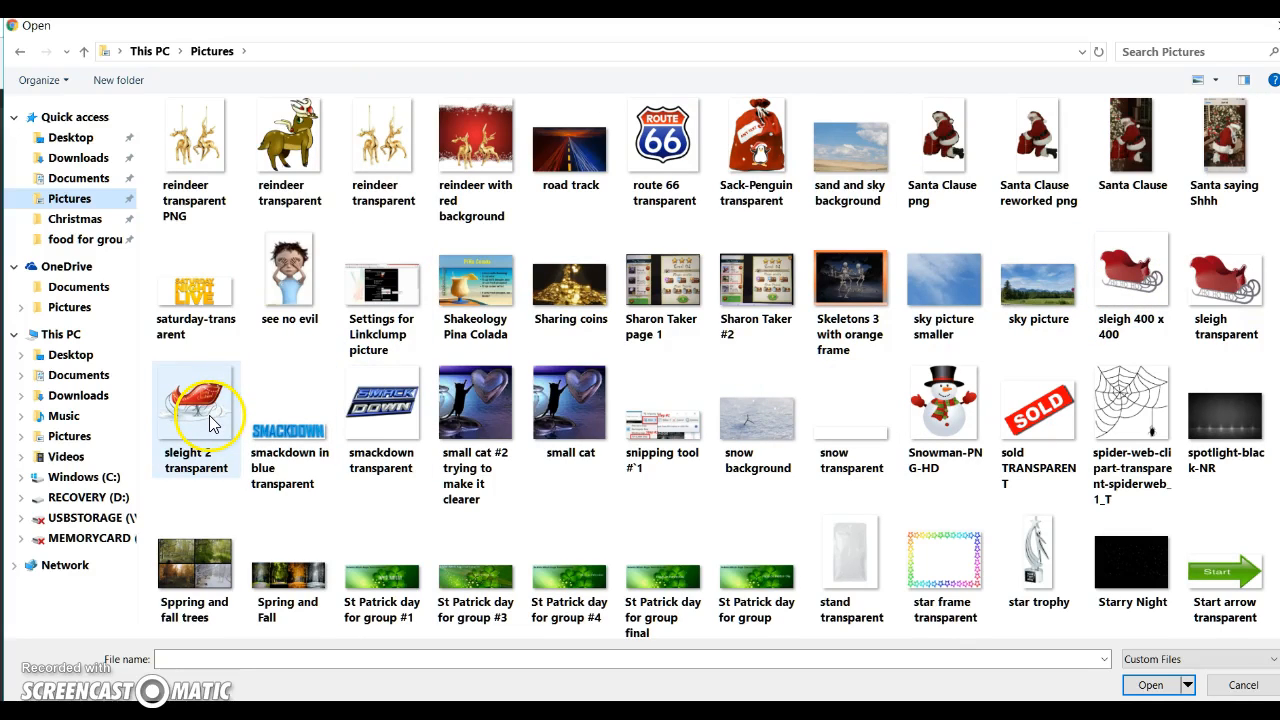
click(1137, 278)
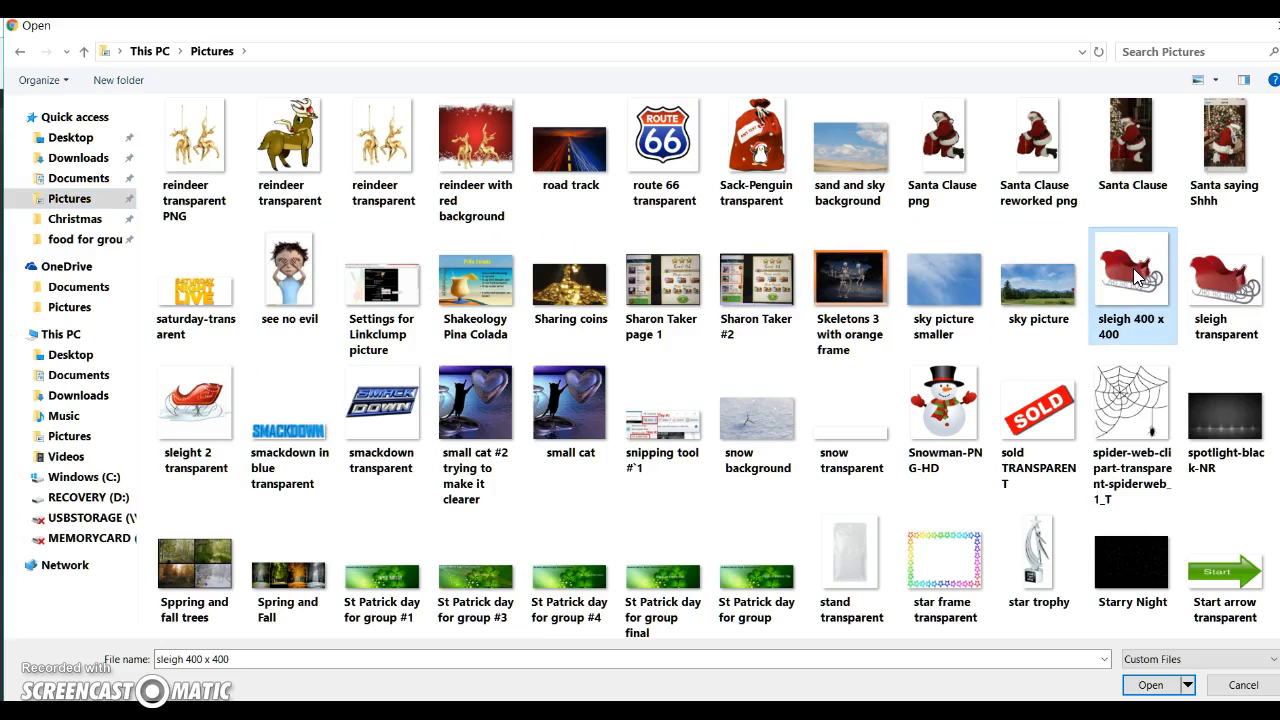
click(1235, 265)
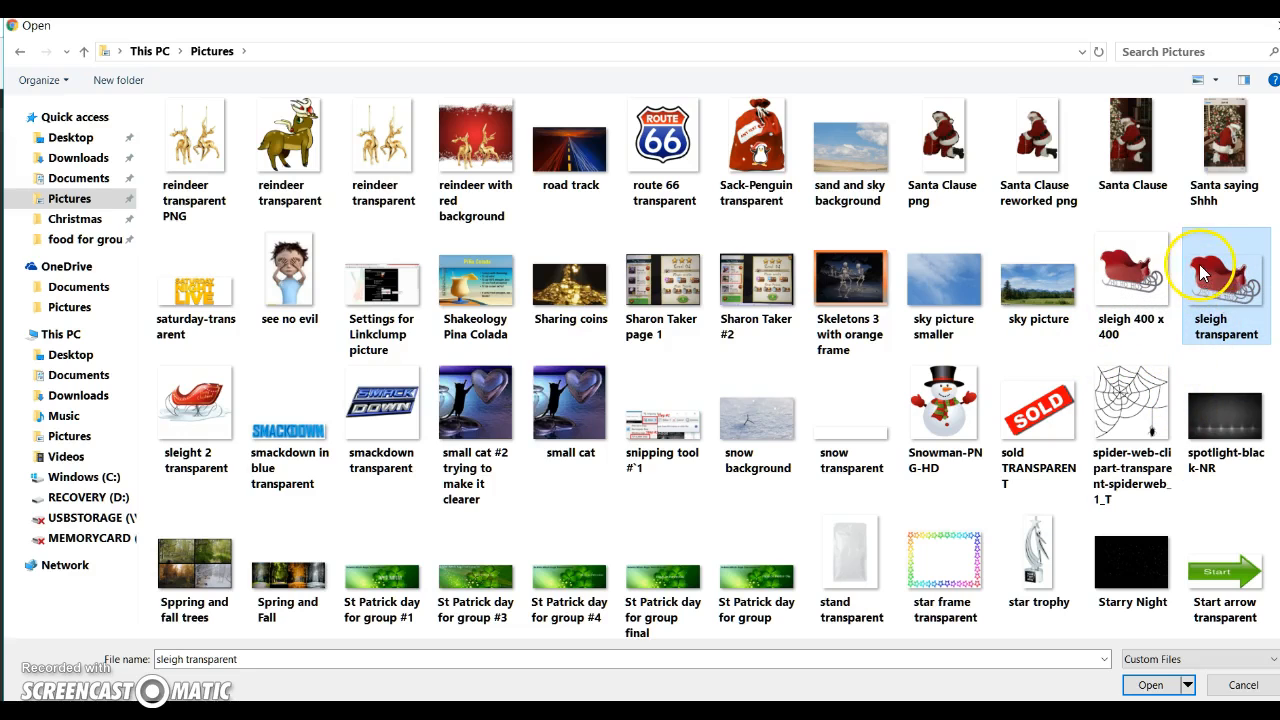
click(1150, 685)
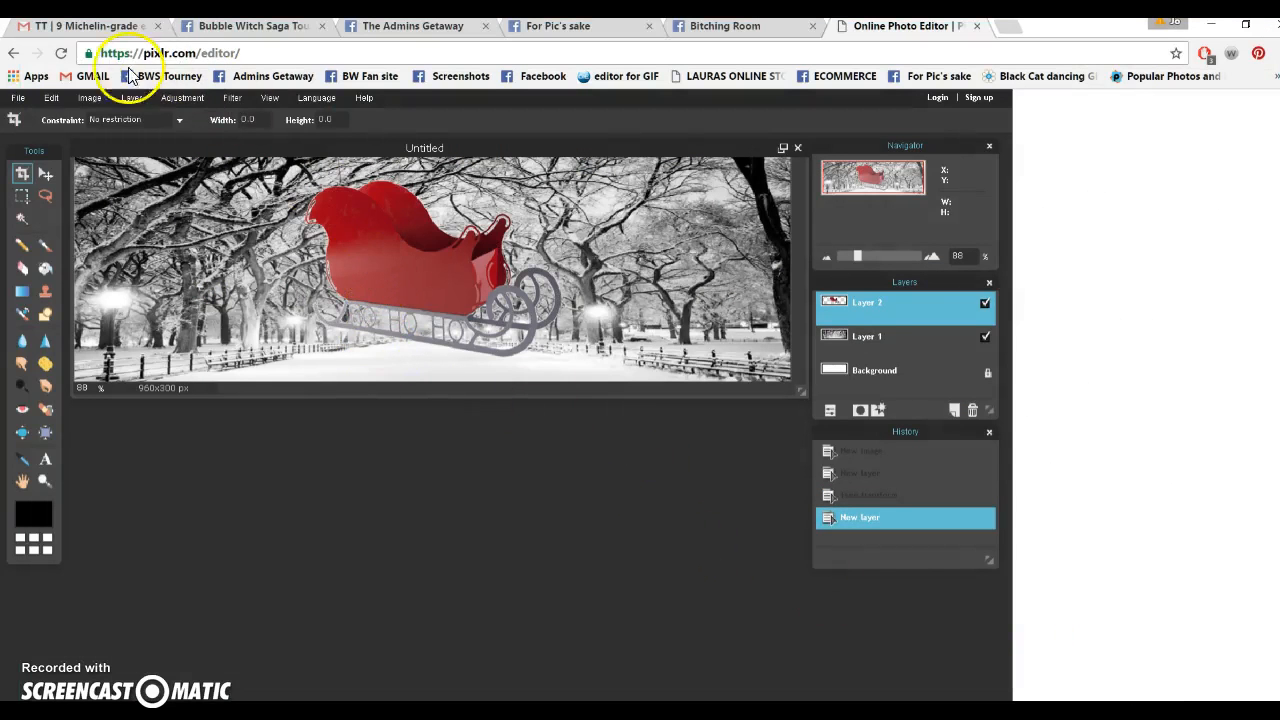
Step: Free transform the sleigh to make it lower and slightly wider, and place it on the snowy path just left of the canvas centre
click(53, 99)
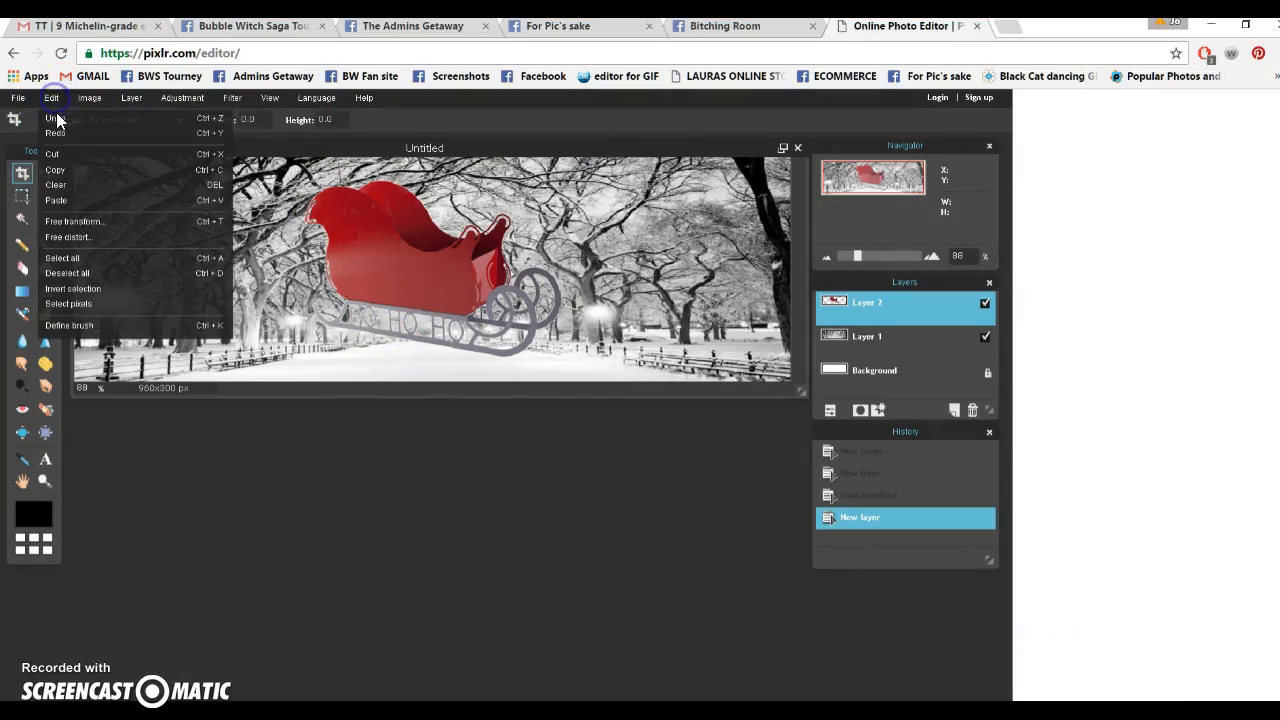
click(68, 221)
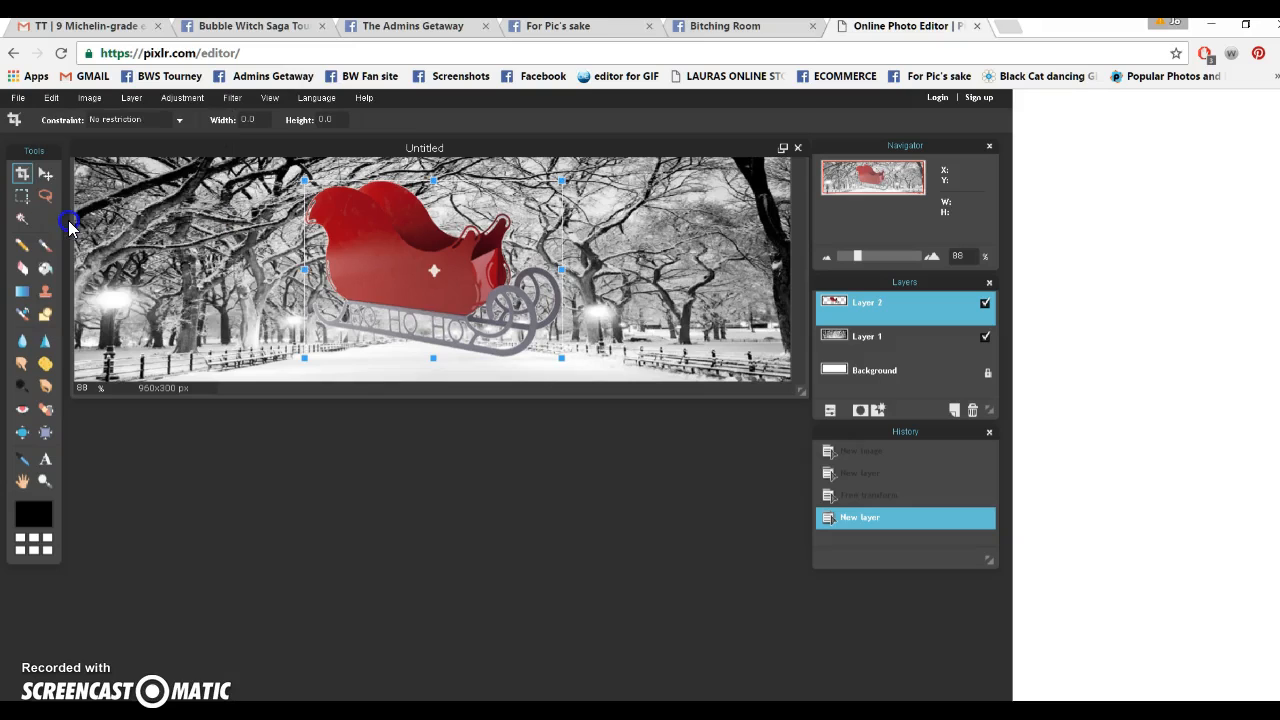
drag(443, 200, 385, 242)
drag(521, 200, 491, 226)
drag(483, 290, 526, 294)
drag(426, 296, 368, 305)
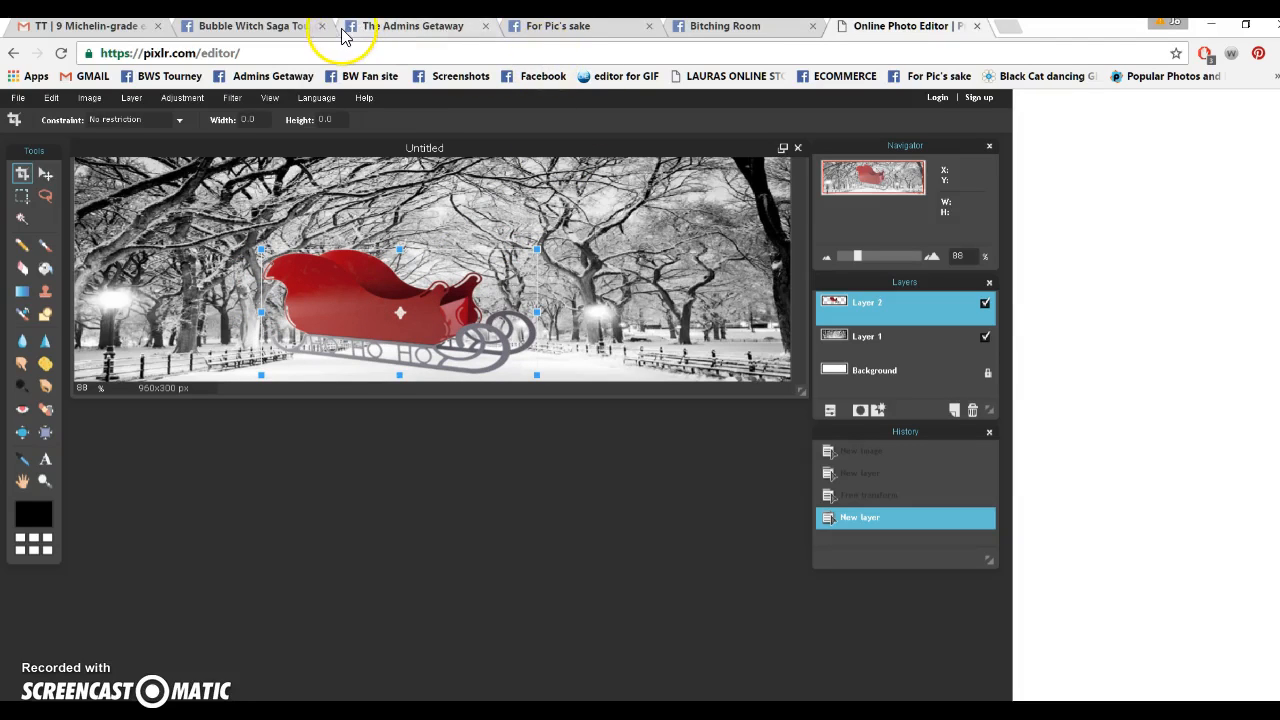
Step: Switch to the Bubble Witch Saga Tournaments Facebook group to examine its Christmas cover picture, and return to the Pixlr editor
click(255, 26)
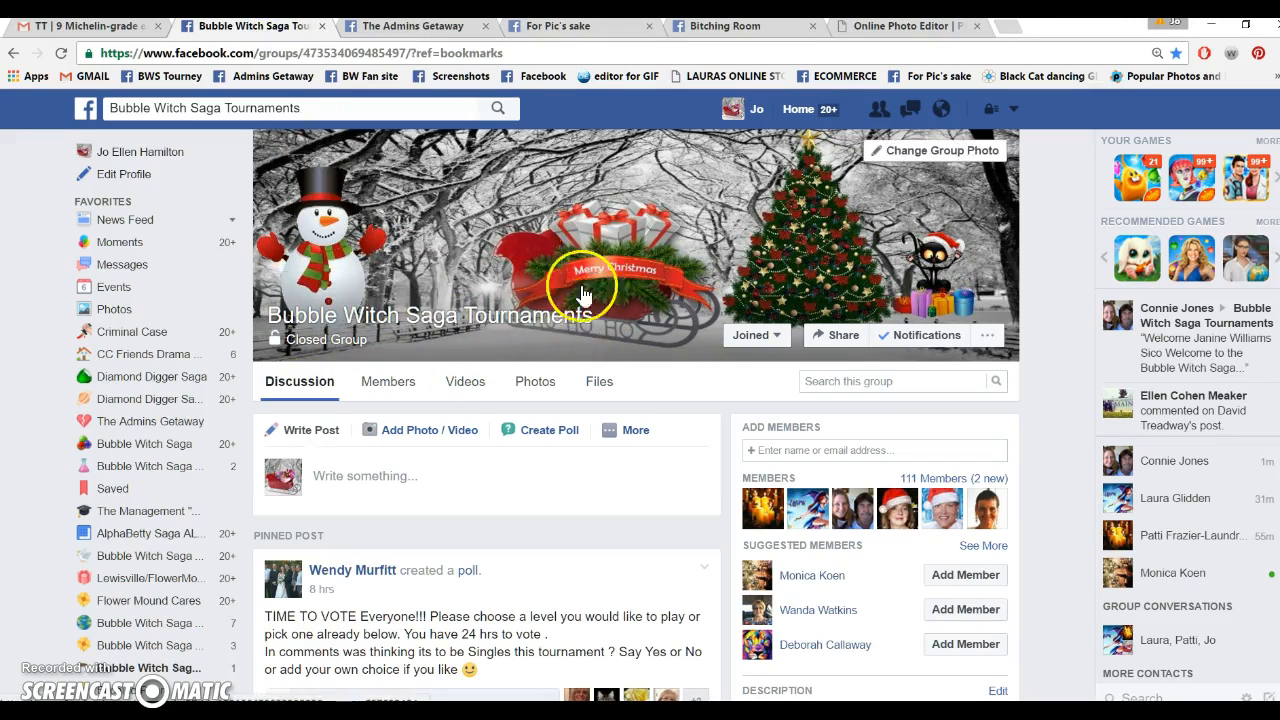
click(748, 340)
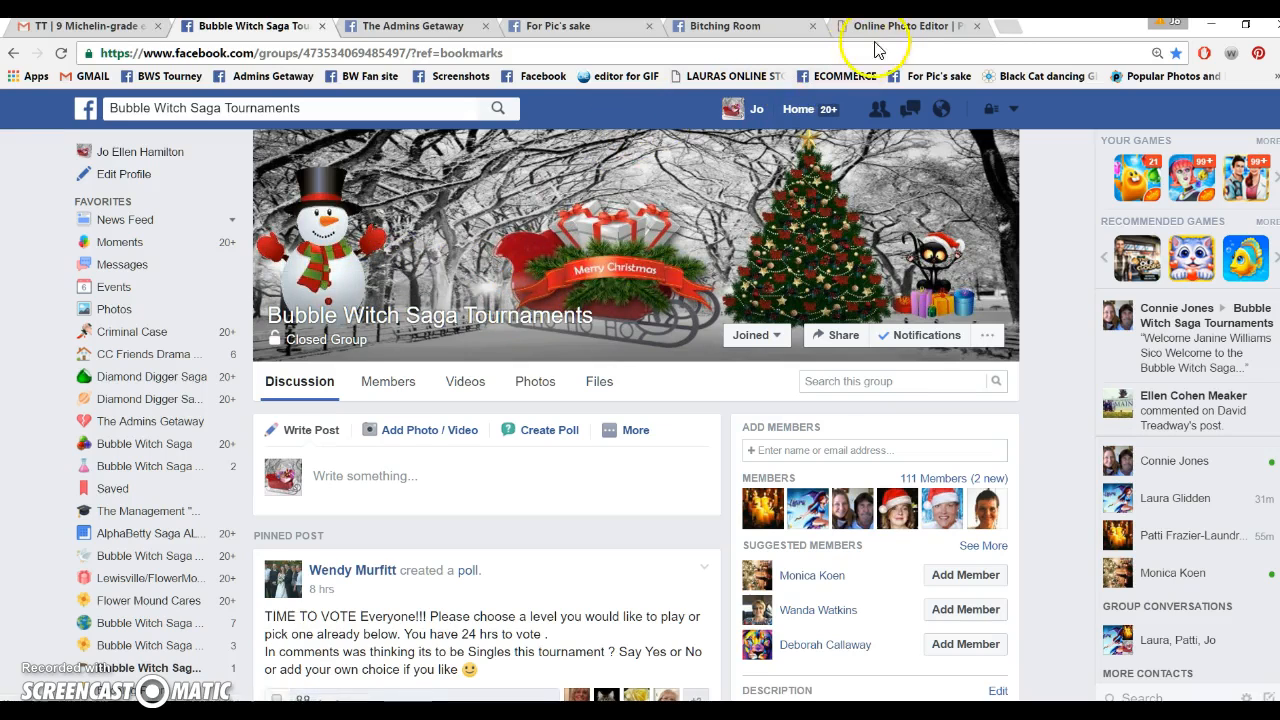
click(900, 27)
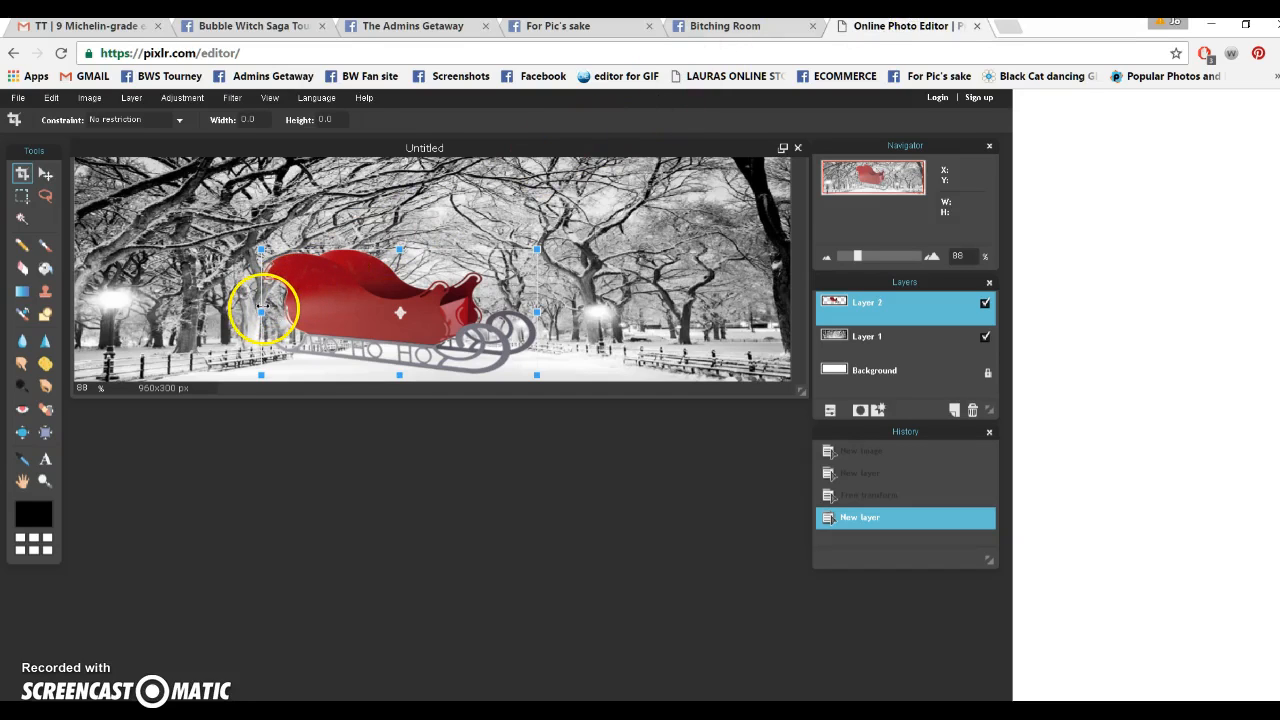
Step: Shrink the sleigh slightly in width and height, lower it onto the snowy path, and apply the free transform
drag(263, 310, 280, 313)
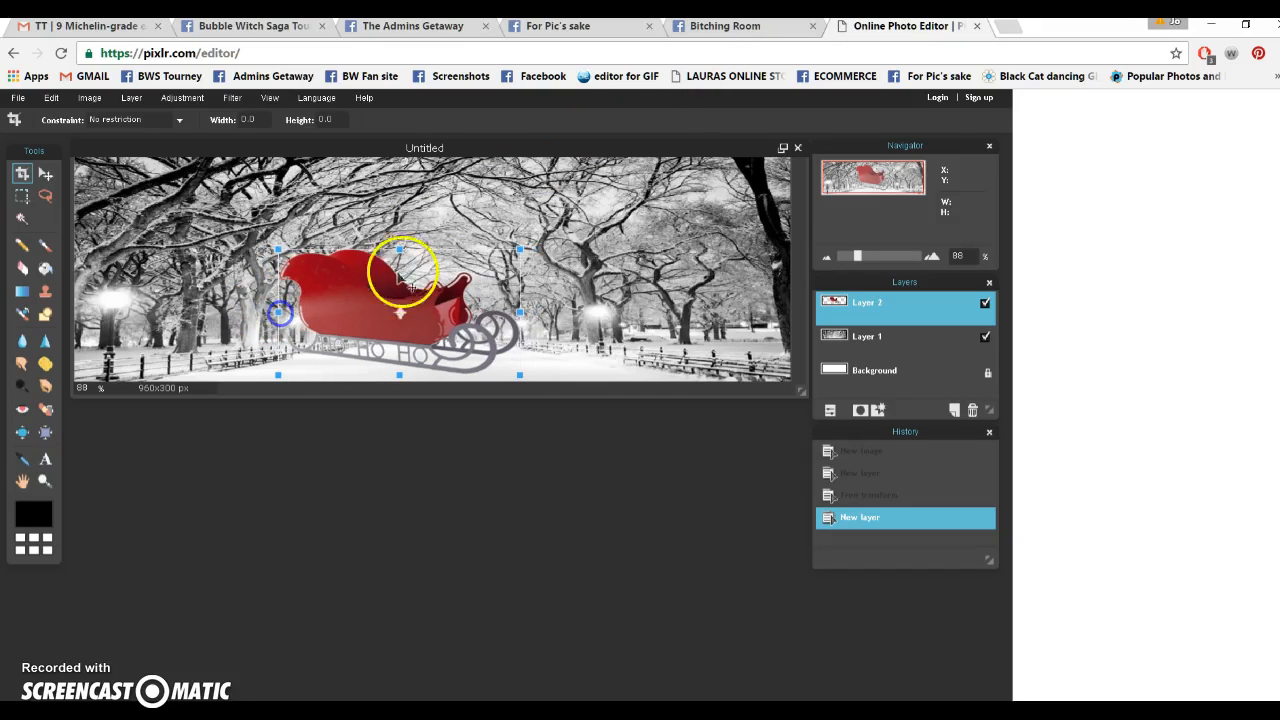
drag(400, 247, 400, 253)
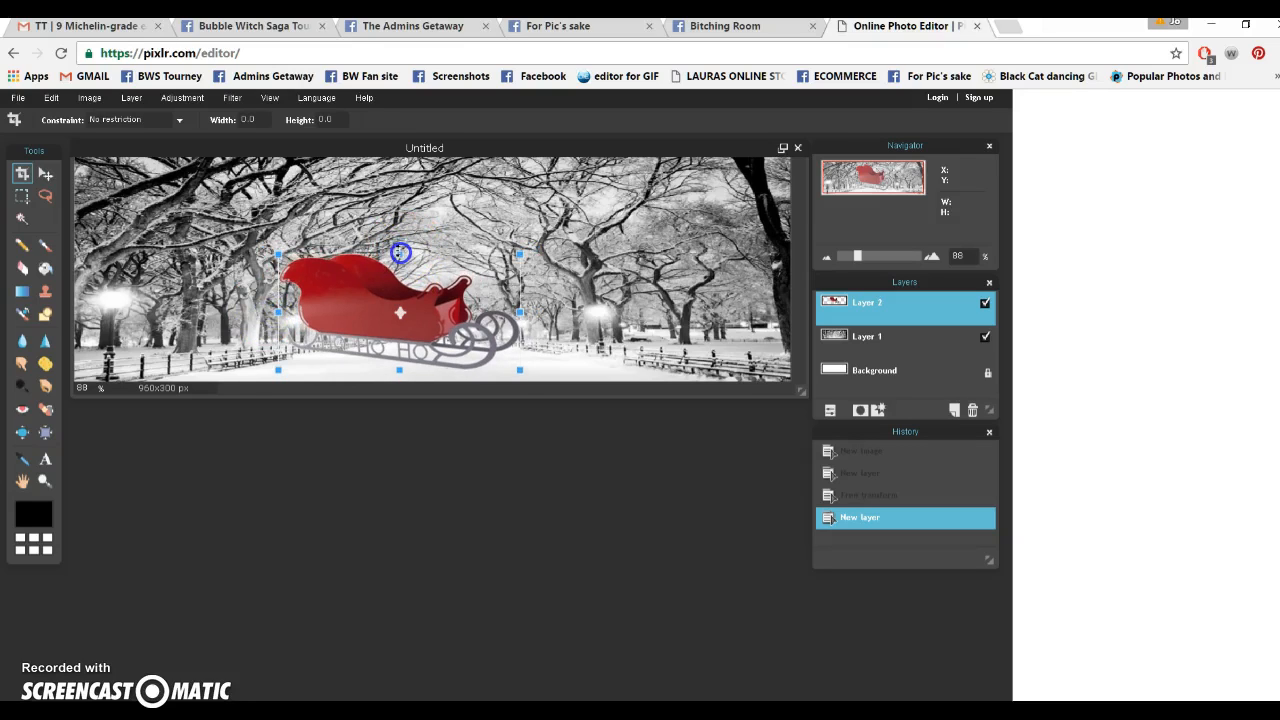
drag(388, 306, 384, 313)
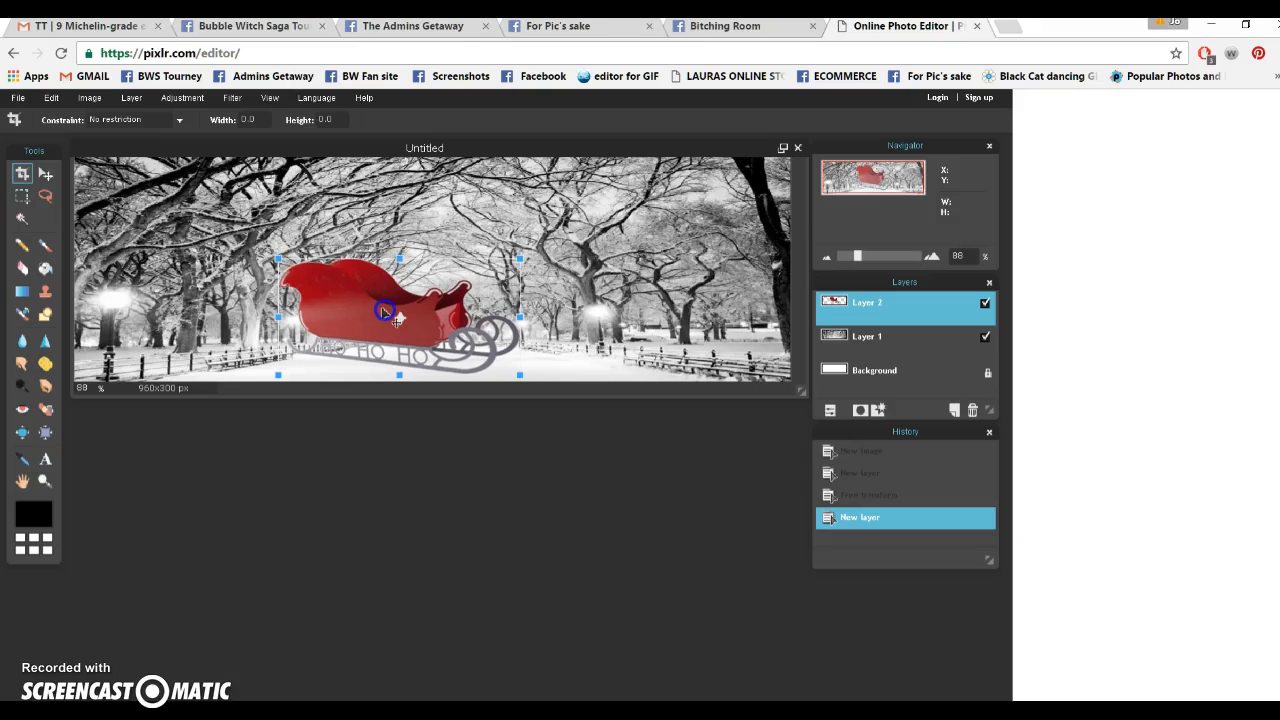
click(560, 530)
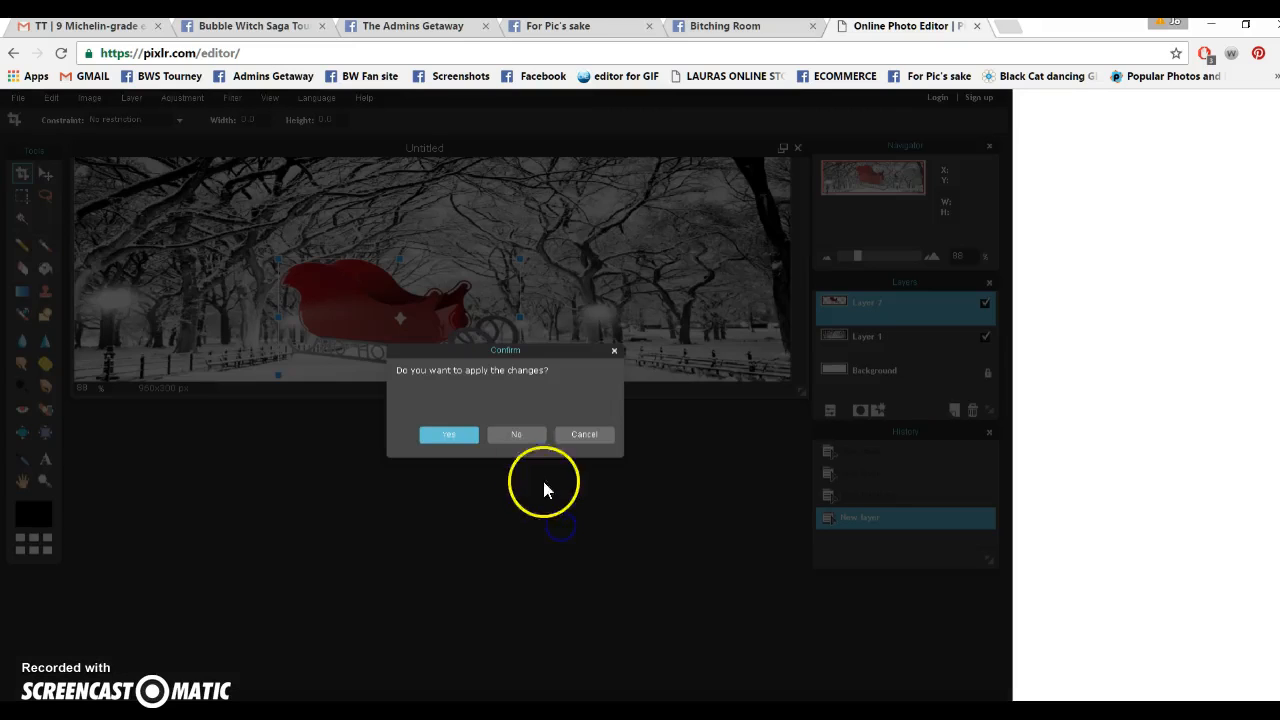
click(446, 436)
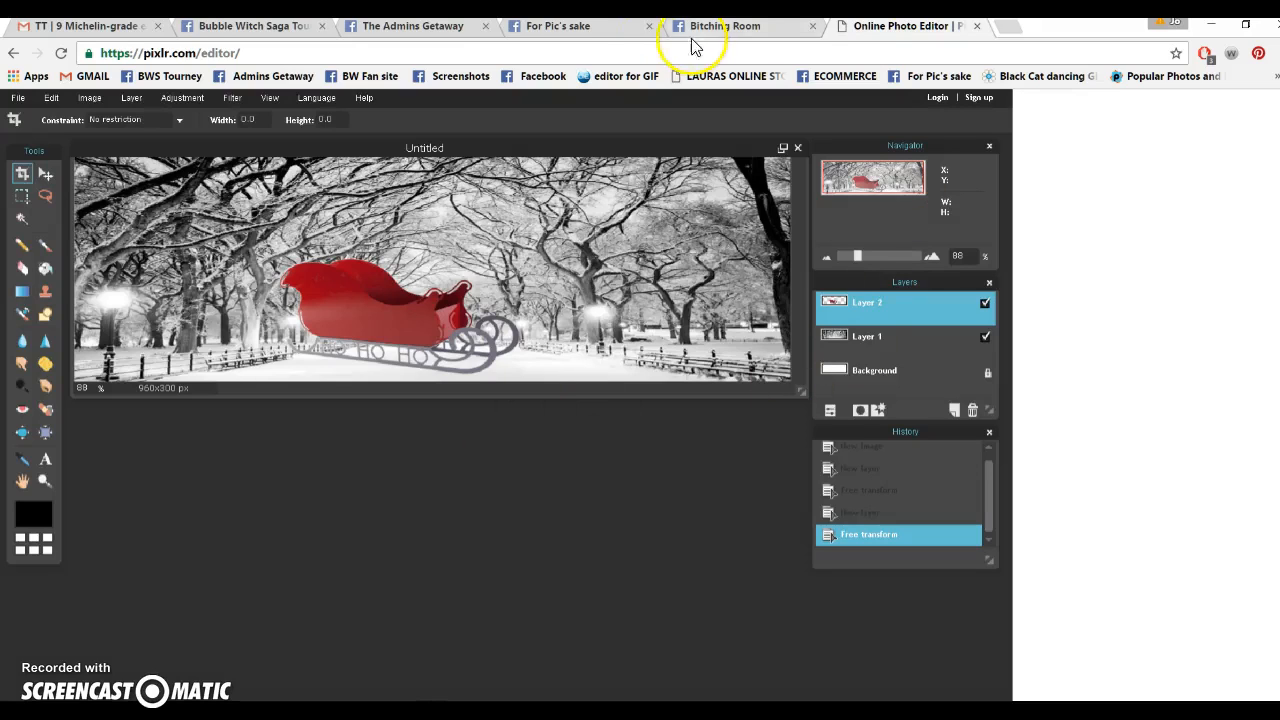
Step: Add the "Santa Clause reworked png" picture from the Pictures folder as a new layer
click(129, 100)
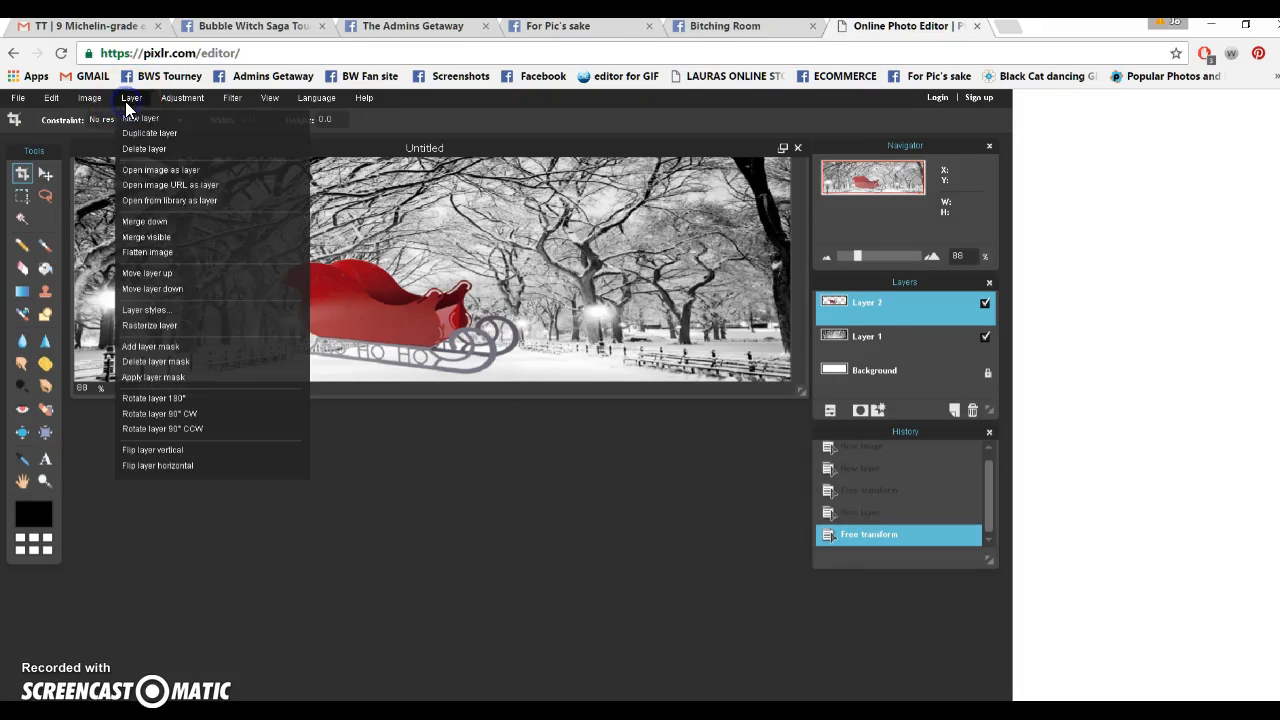
click(140, 170)
click(878, 368)
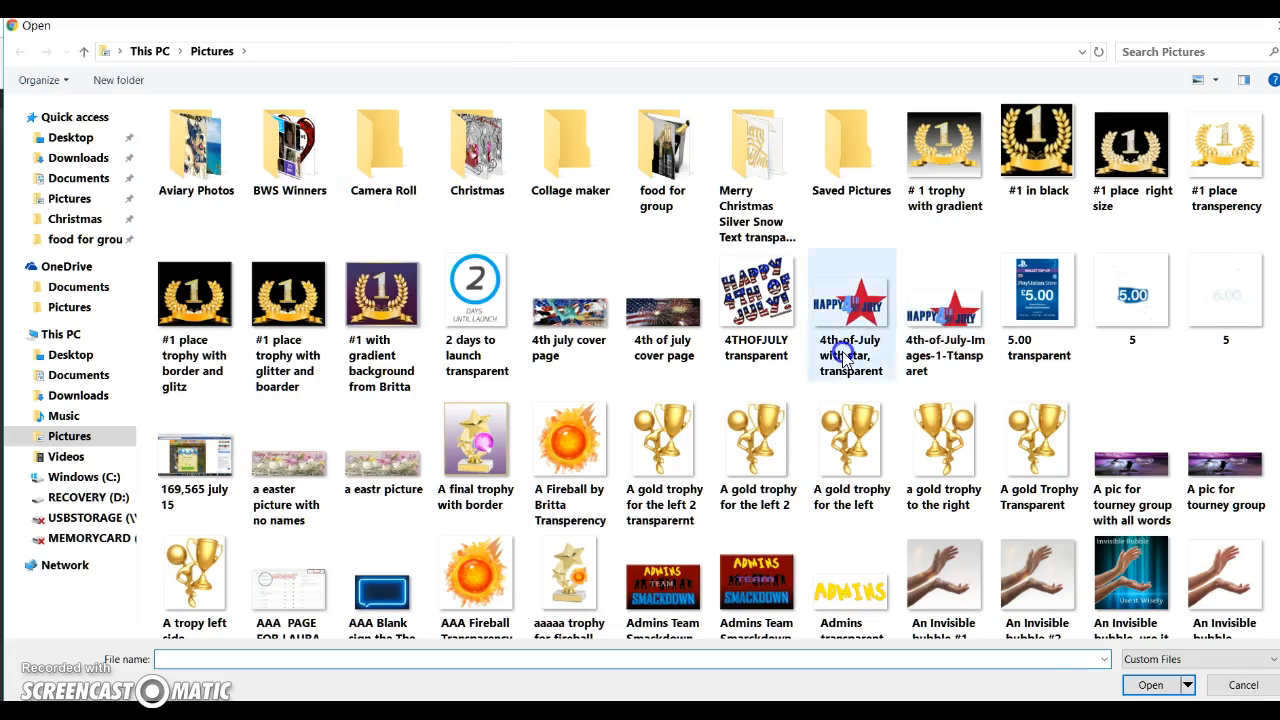
scroll(843, 358, down, 10)
scroll(843, 355, down, 20)
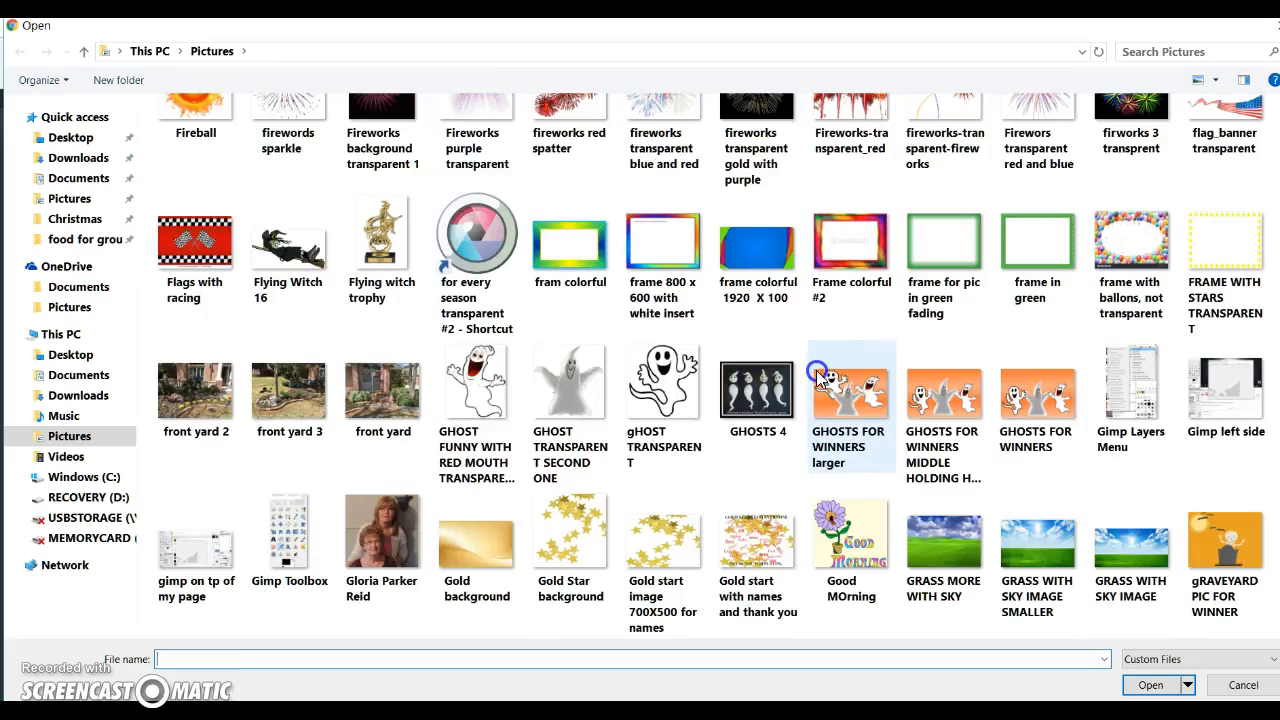
scroll(817, 375, down, 10)
scroll(812, 378, down, 15)
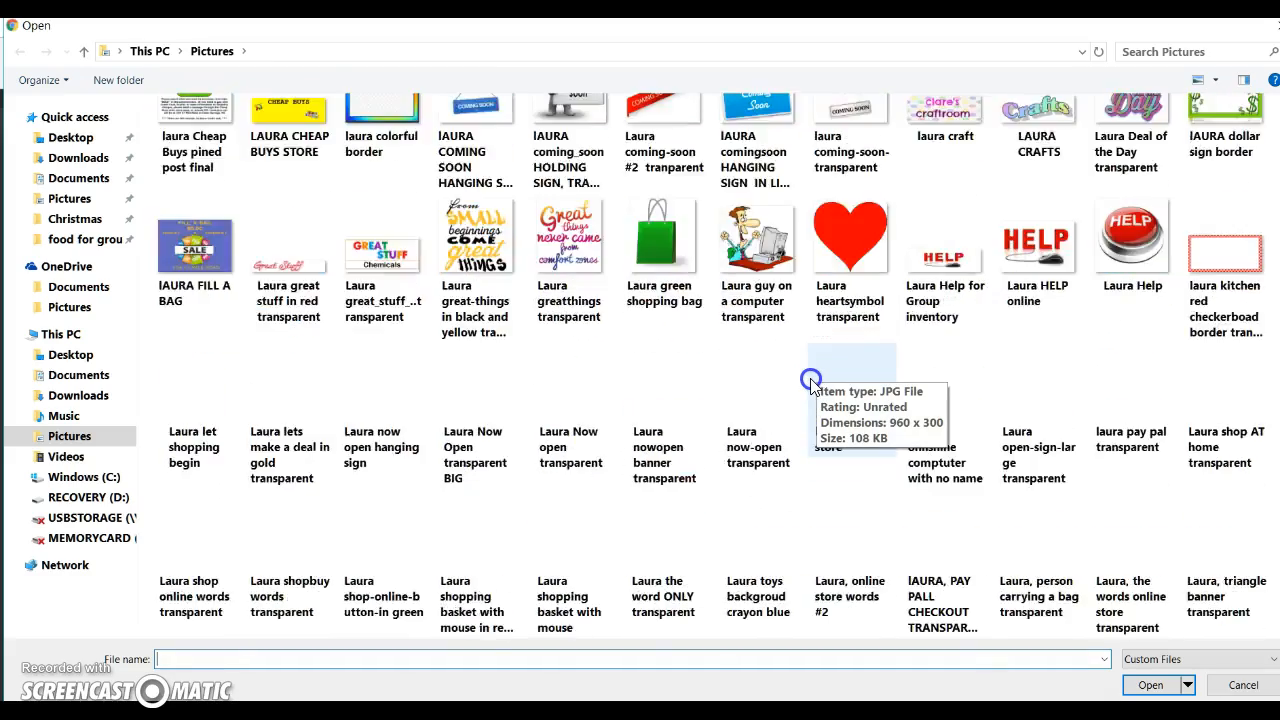
scroll(810, 380, down, 10)
scroll(810, 382, down, 20)
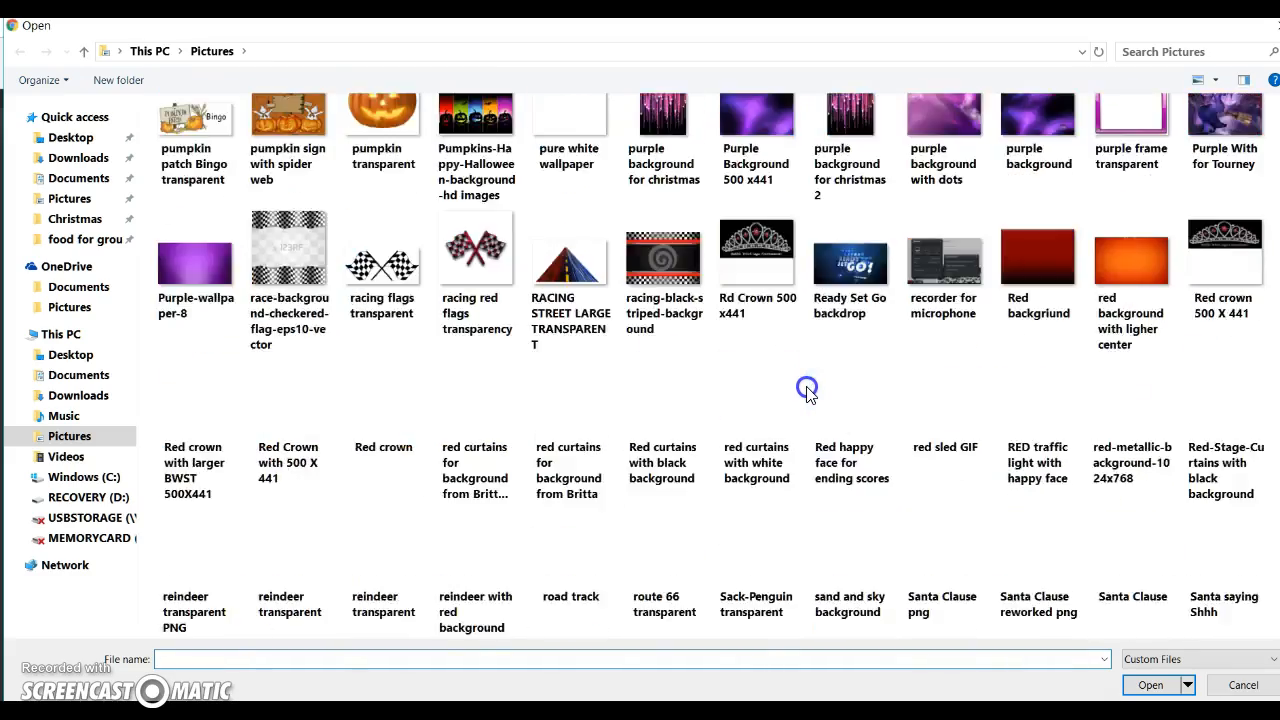
scroll(808, 390, down, 10)
scroll(808, 390, down, 10)
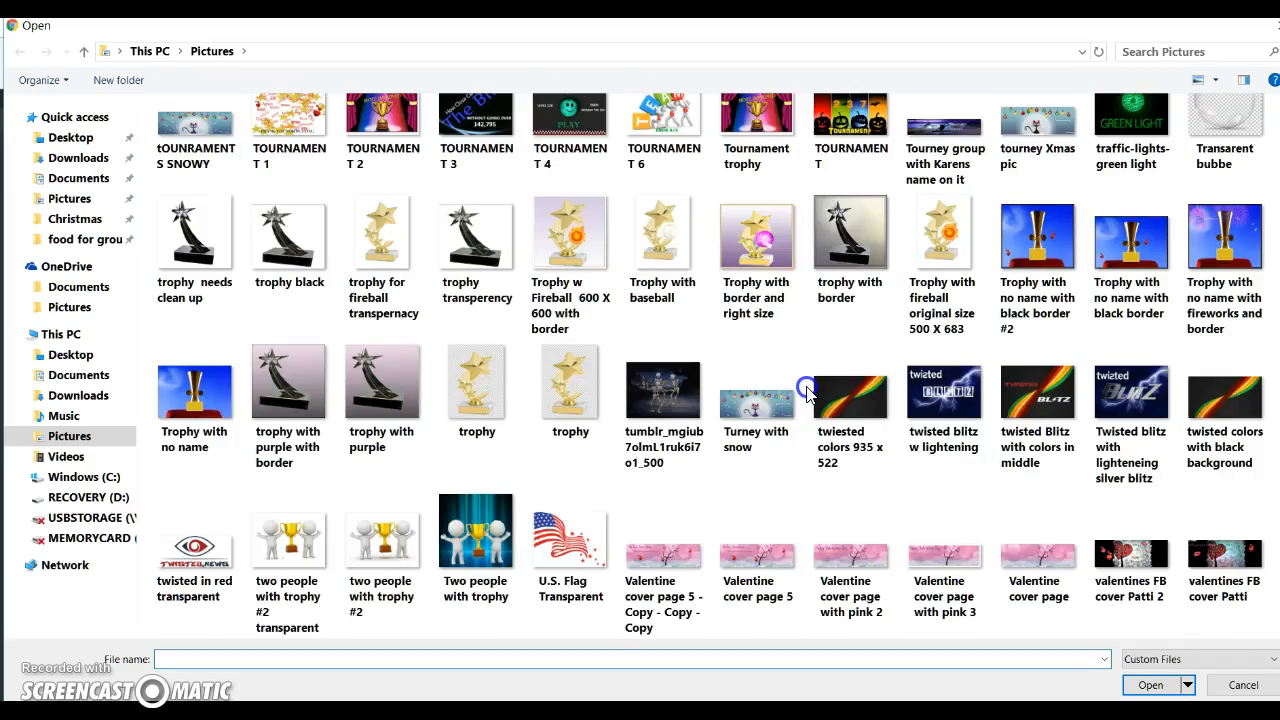
scroll(810, 390, up, 10)
scroll(818, 390, up, 10)
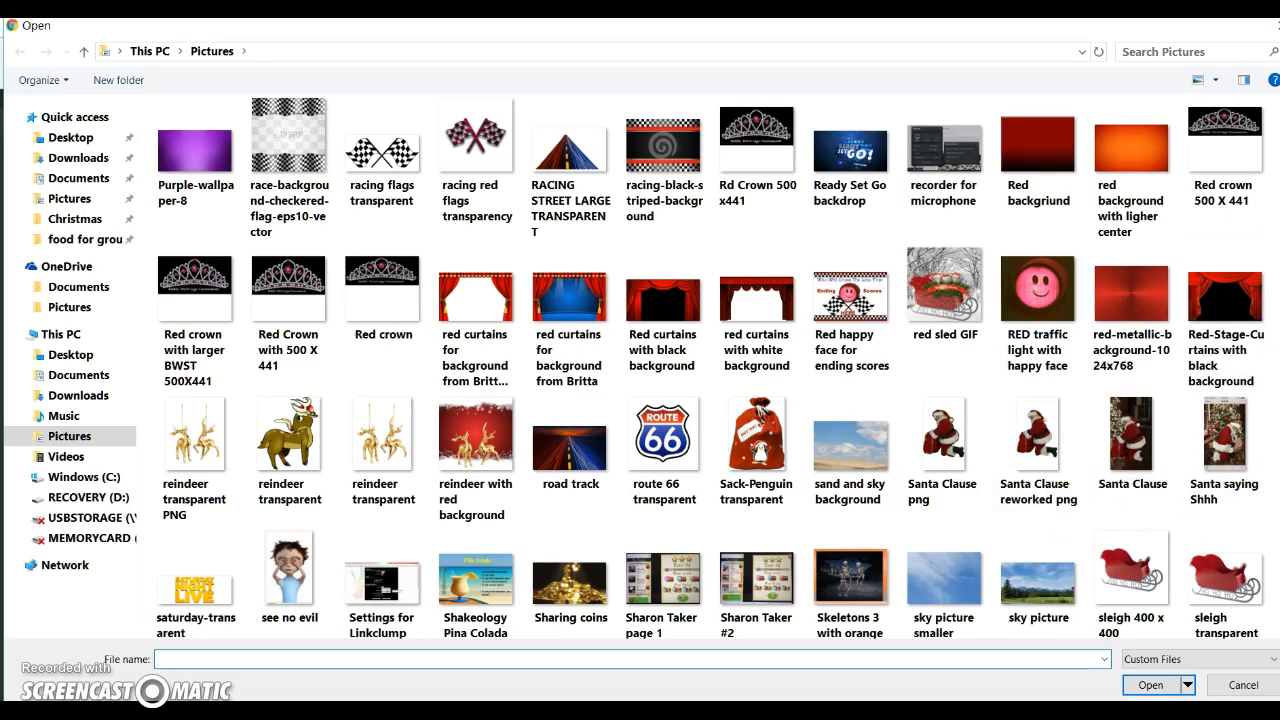
scroll(1110, 470, down, 5)
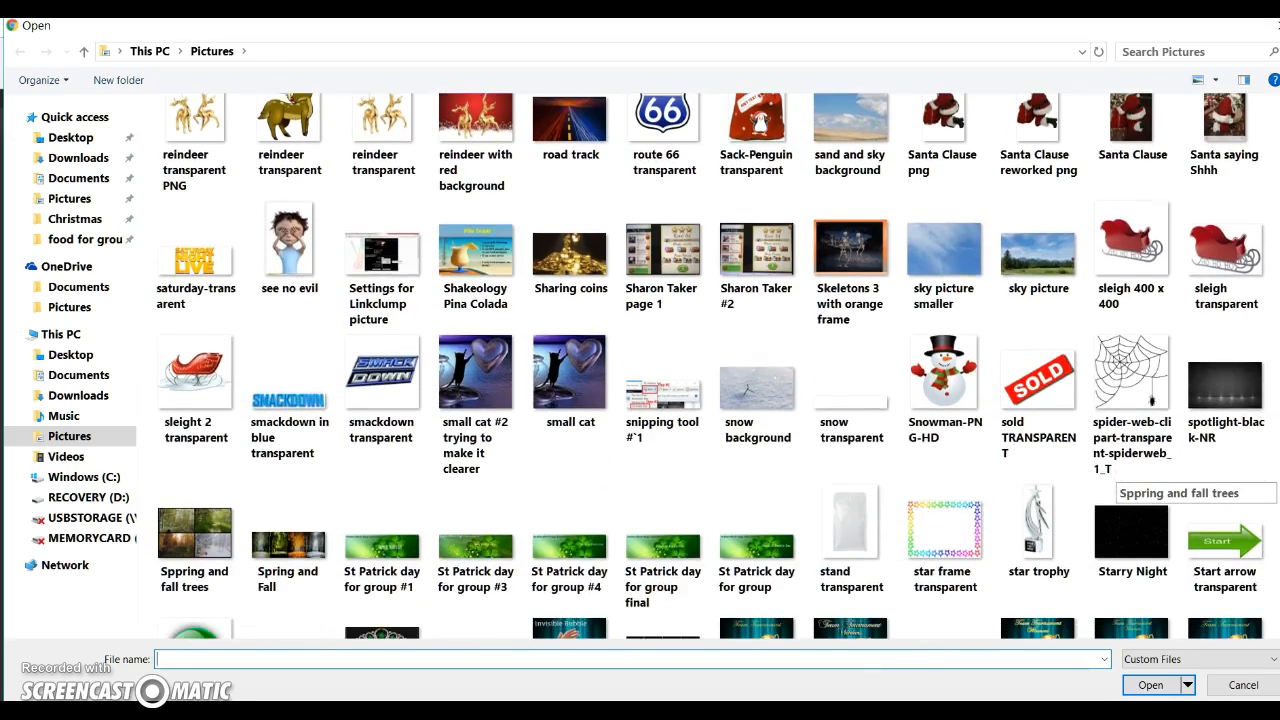
scroll(710, 365, down, 1)
scroll(1110, 480, up, 3)
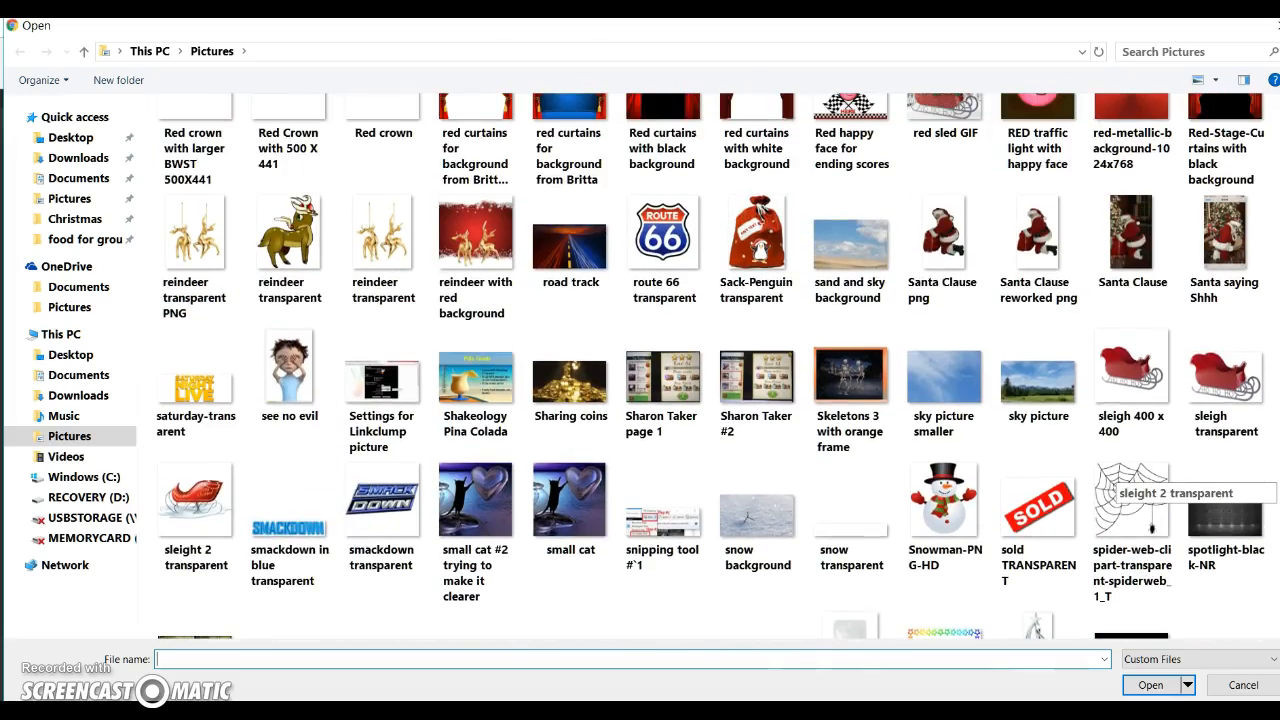
scroll(1110, 480, up, 10)
scroll(1110, 480, down, 5)
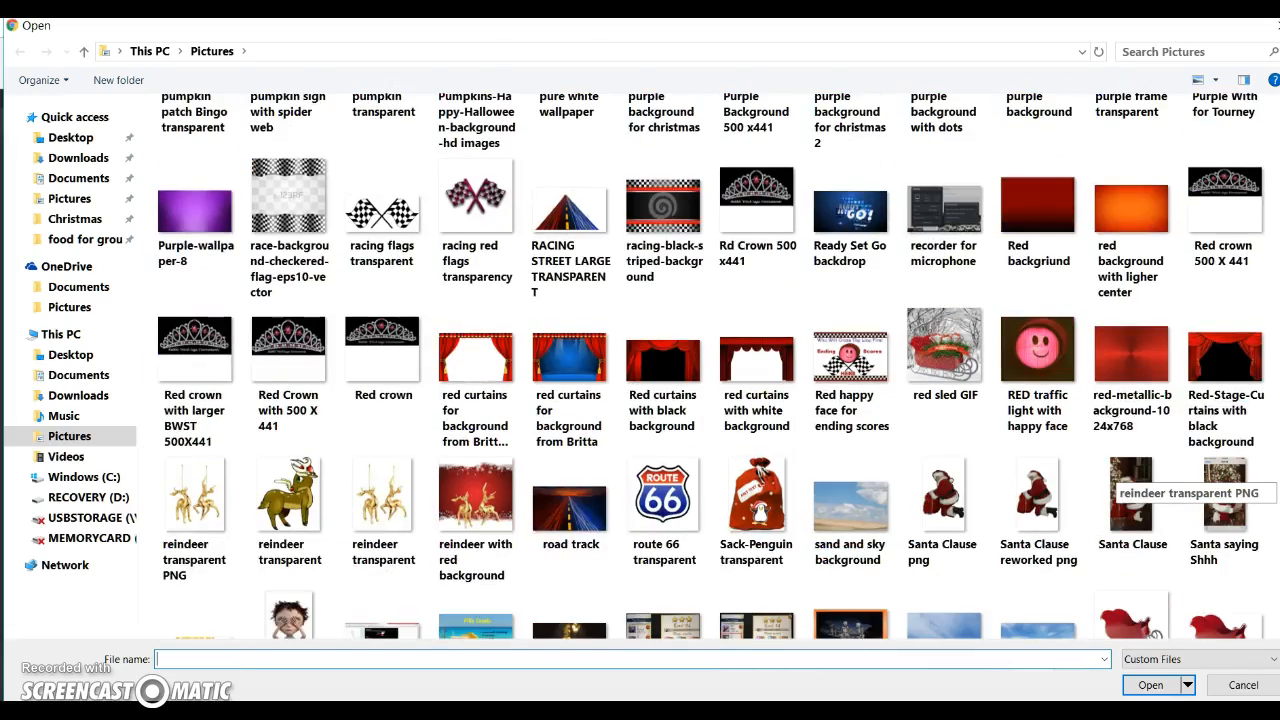
scroll(1110, 480, down, 2)
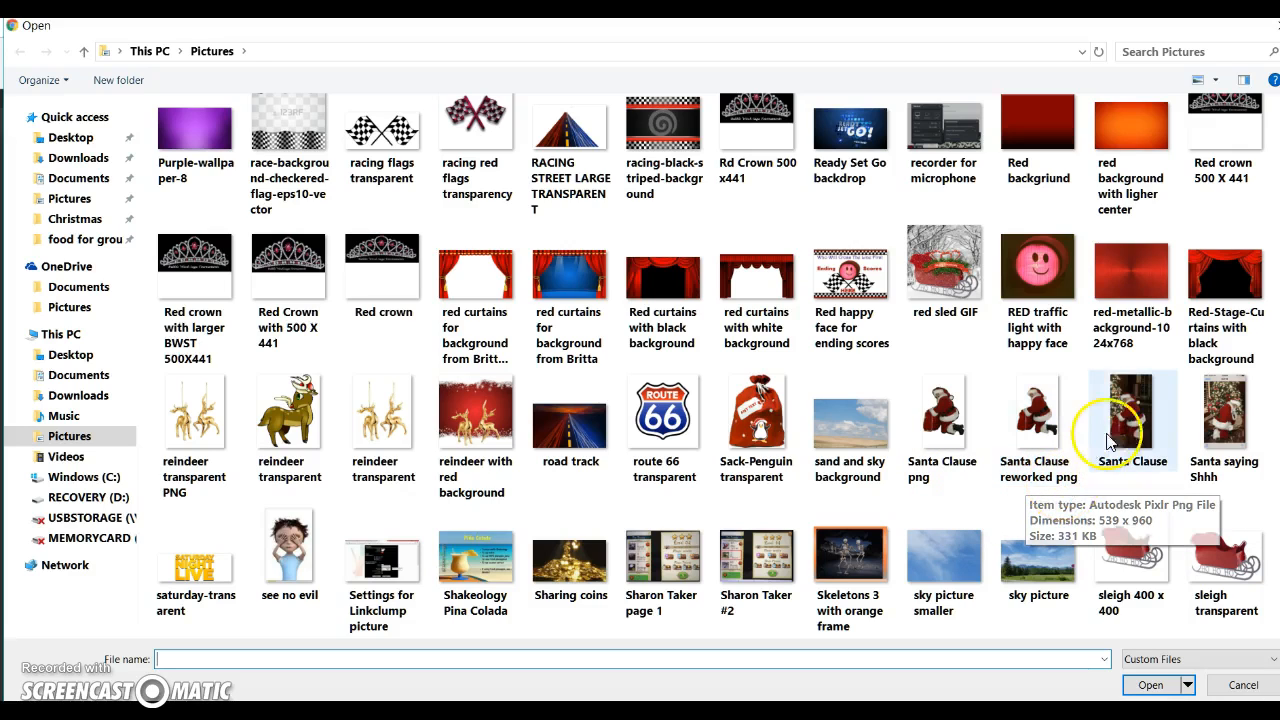
click(1034, 437)
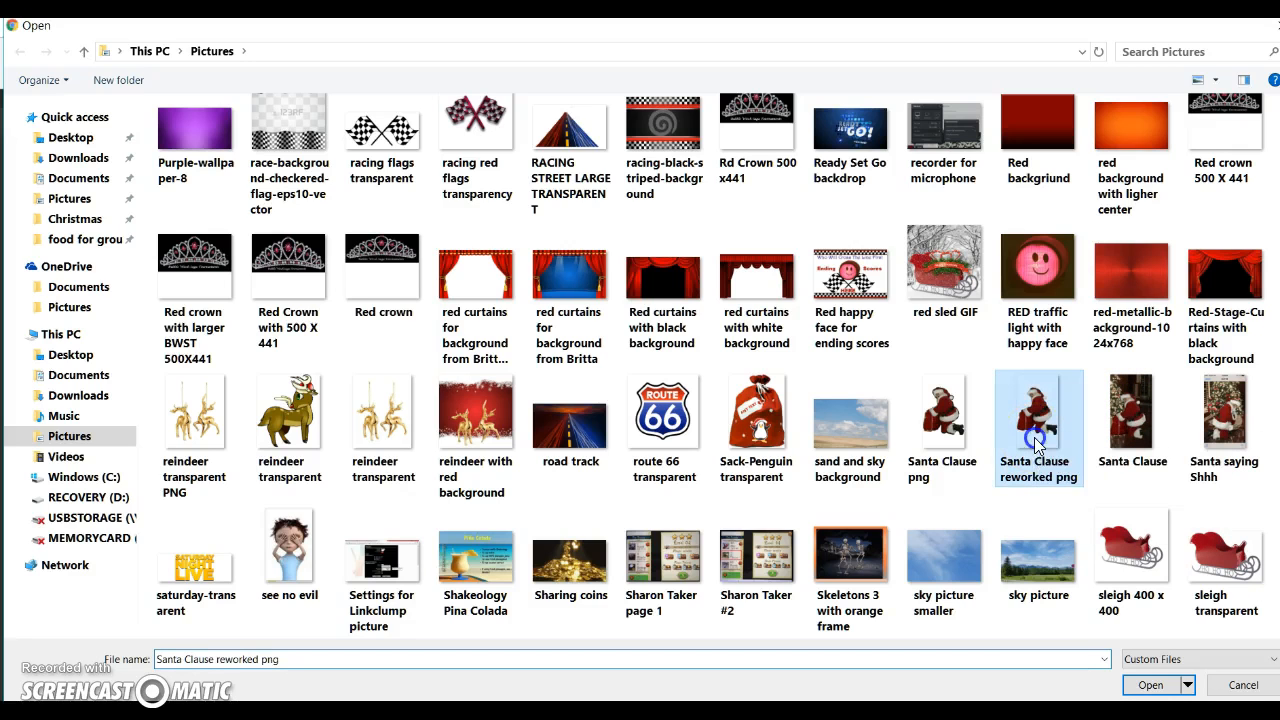
click(1150, 685)
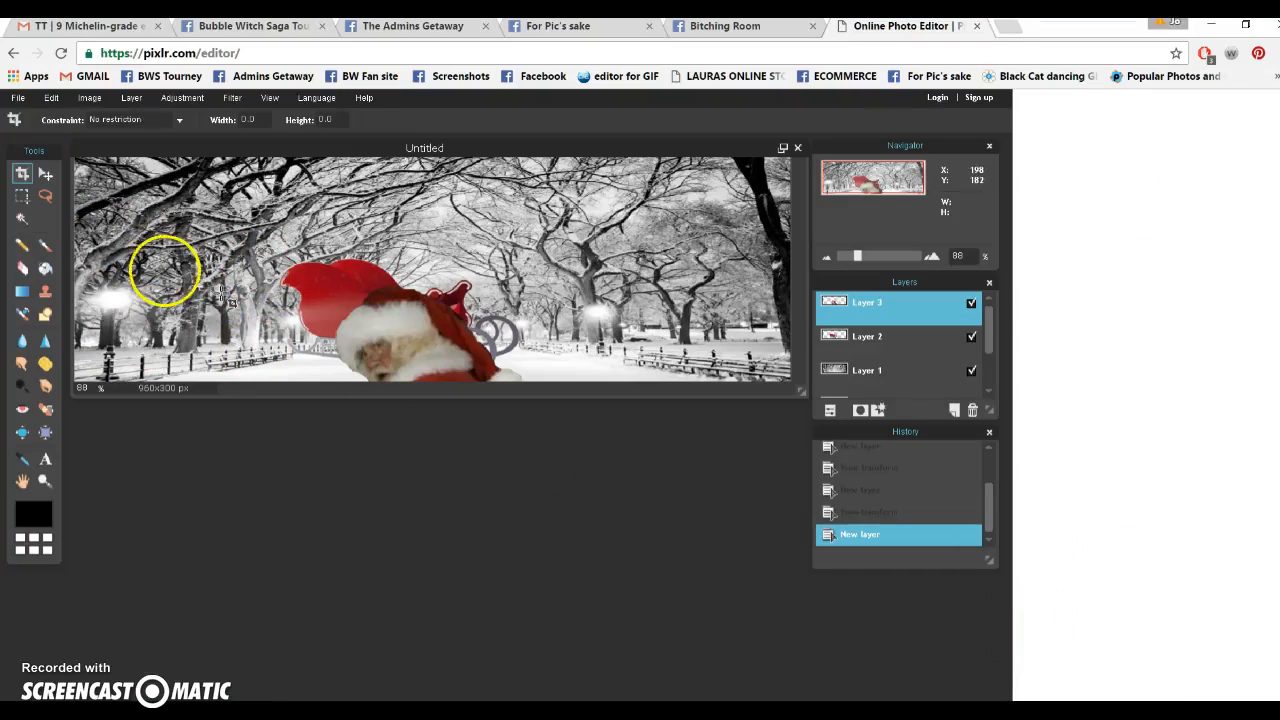
Step: Free transform the Santa layer to about sleigh height, place him kneeling on the snow just right of the sleigh, and apply the change
click(51, 97)
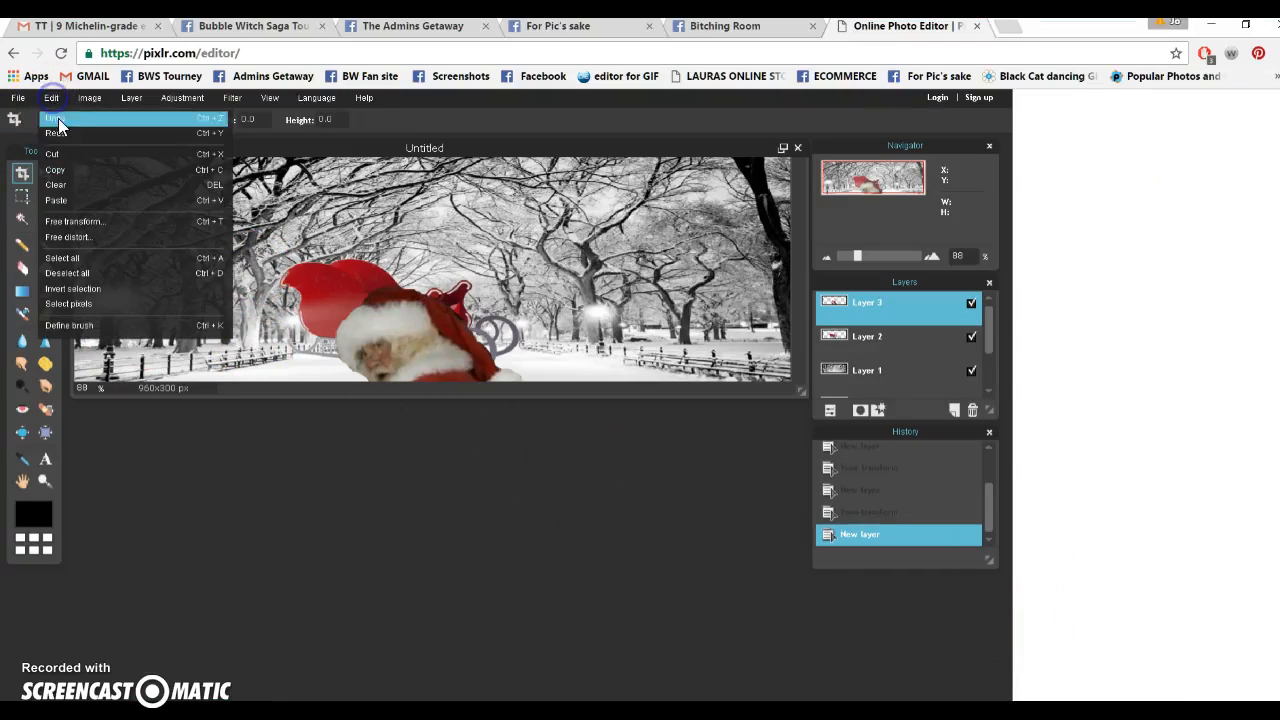
click(73, 221)
drag(417, 480, 468, 431)
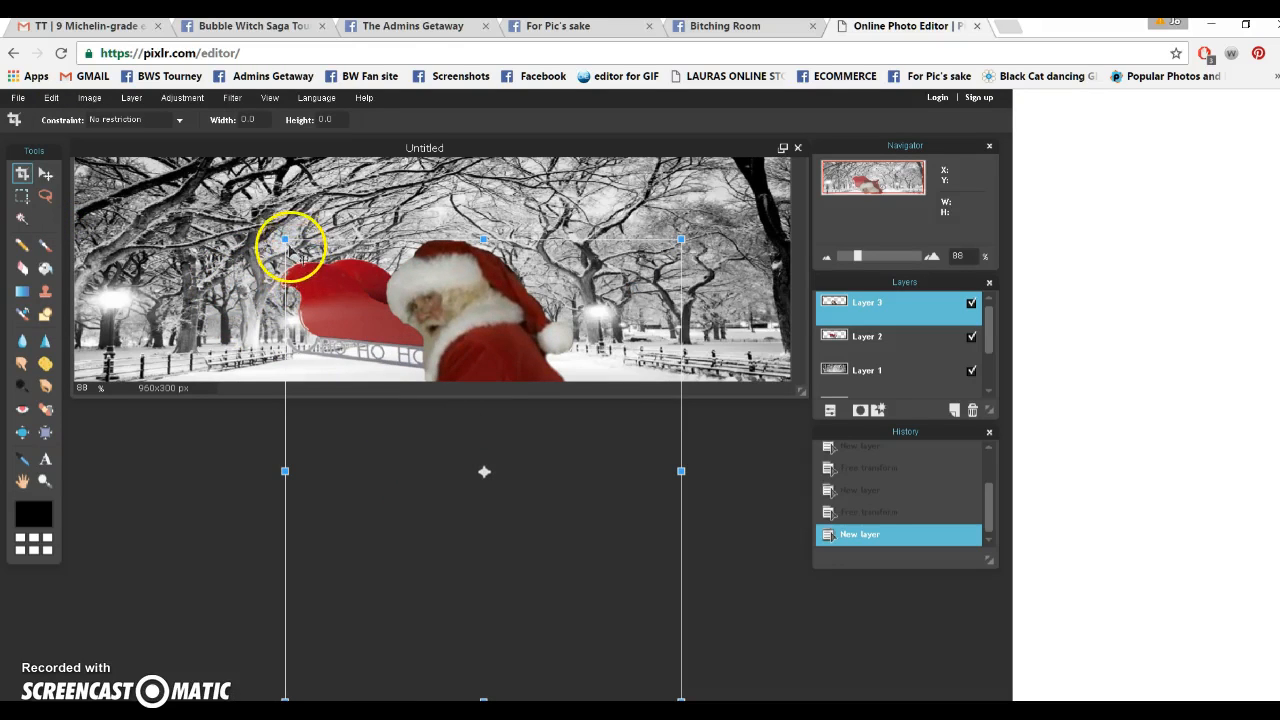
drag(285, 240, 418, 385)
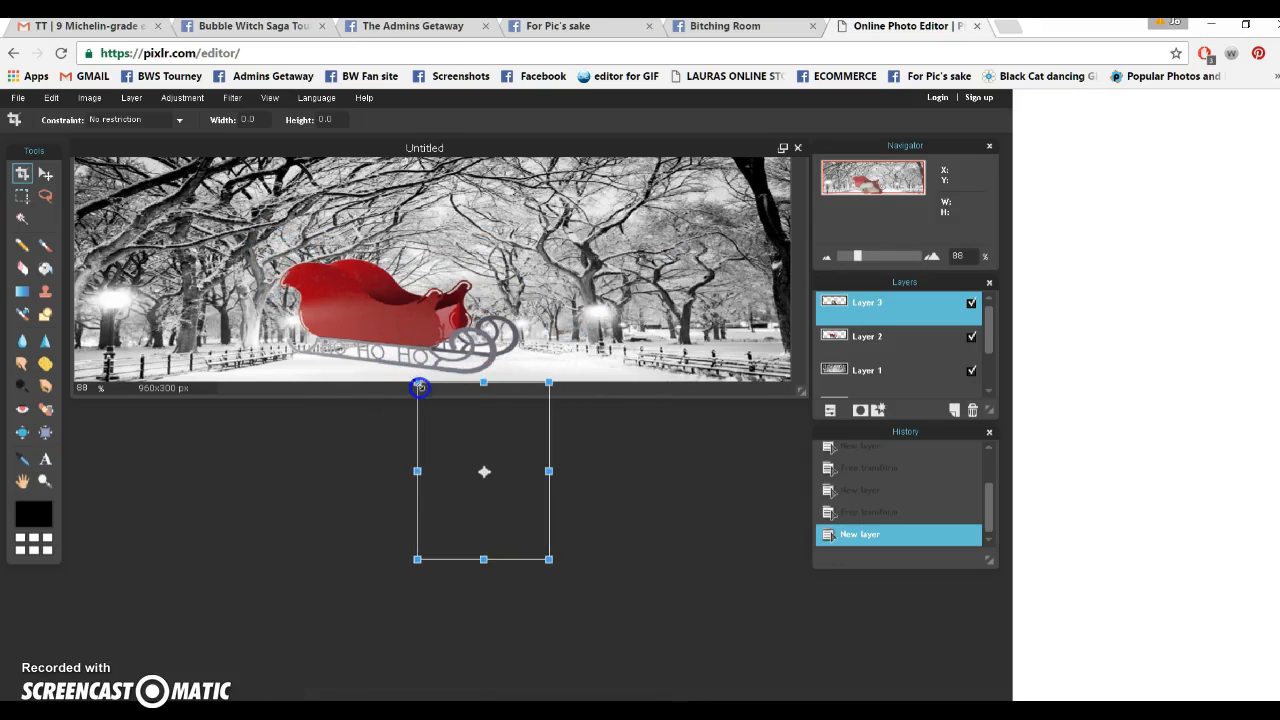
drag(496, 437, 634, 266)
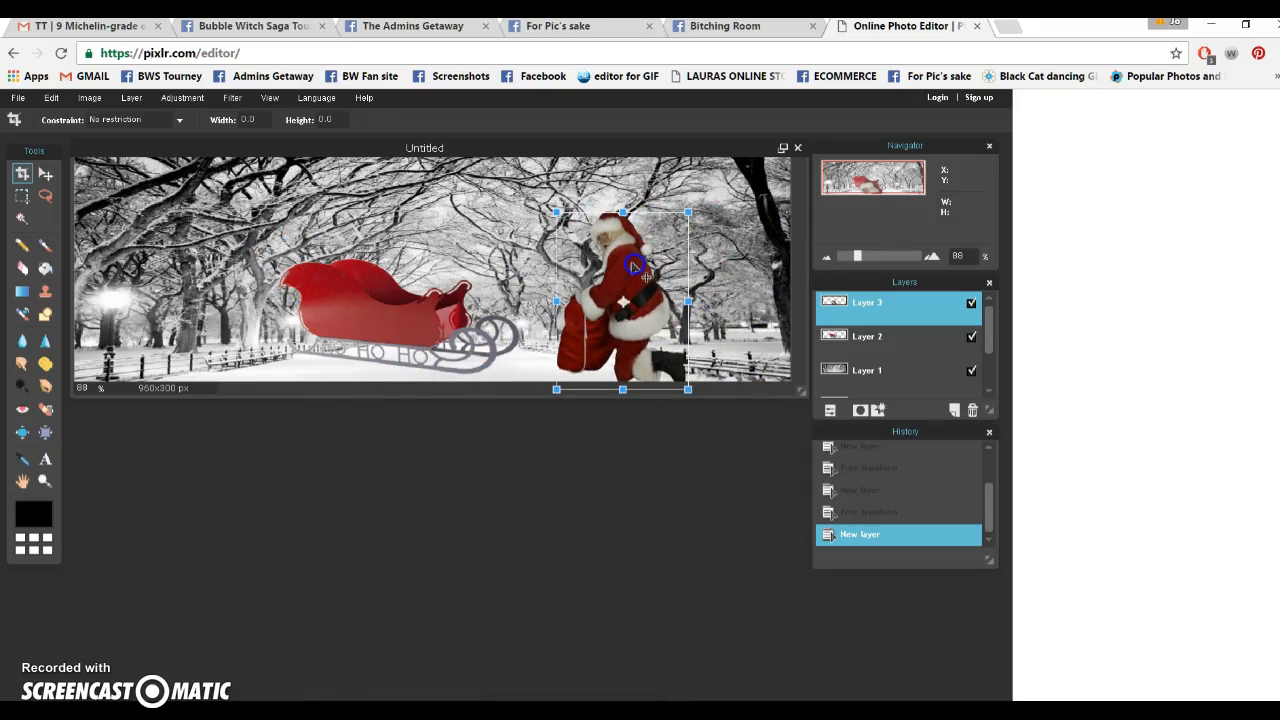
drag(690, 218, 676, 240)
drag(627, 312, 578, 325)
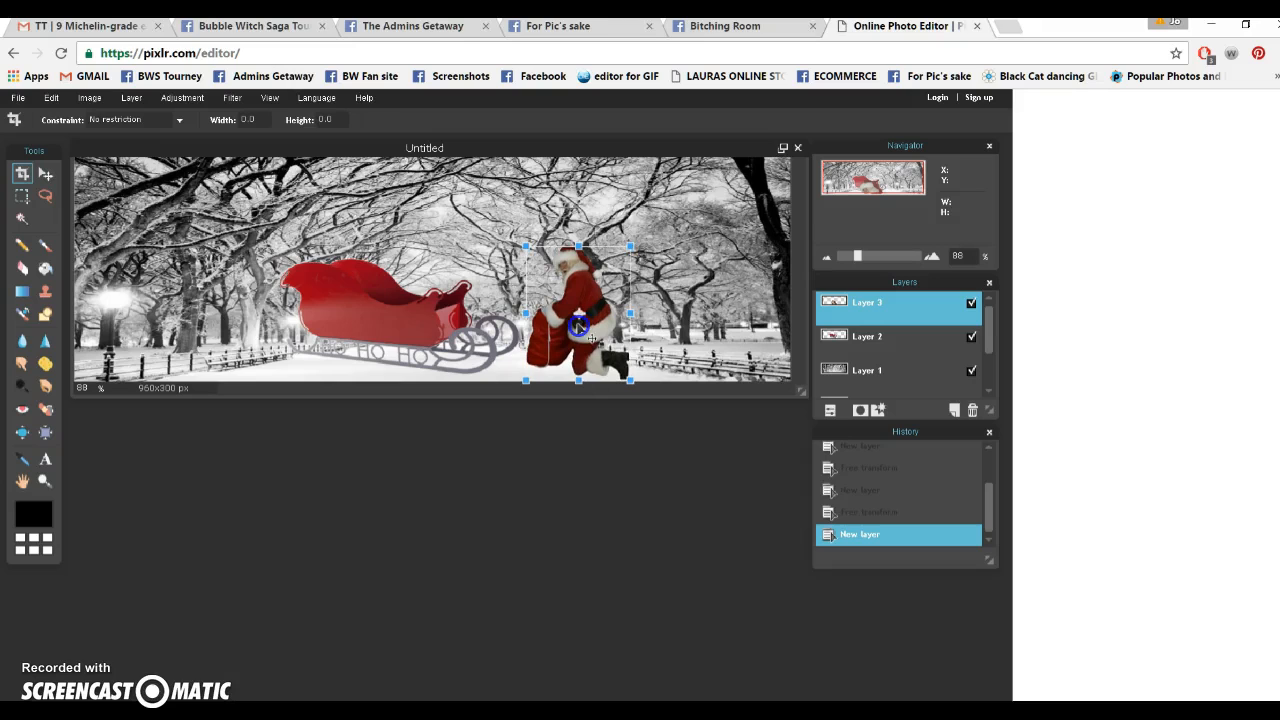
click(580, 524)
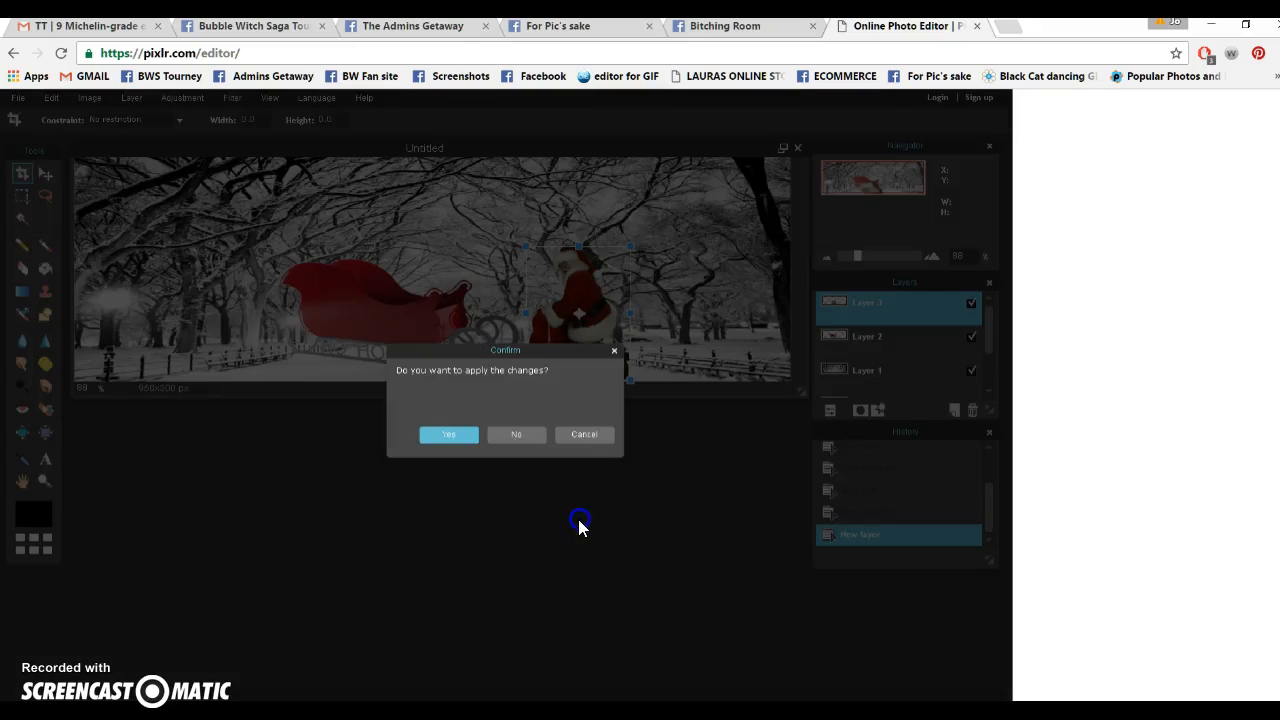
click(446, 435)
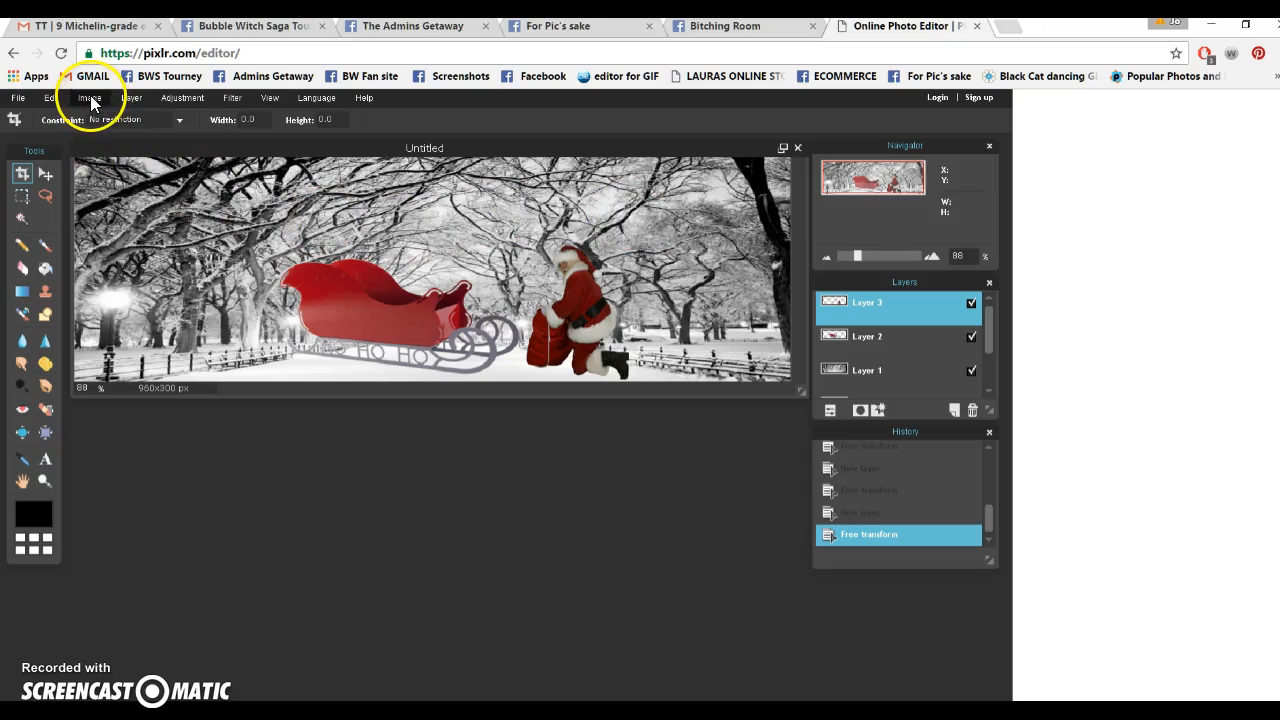
Step: Add the "christmas hanging ornaments png" picture from the Christmas folder as a new layer
click(131, 99)
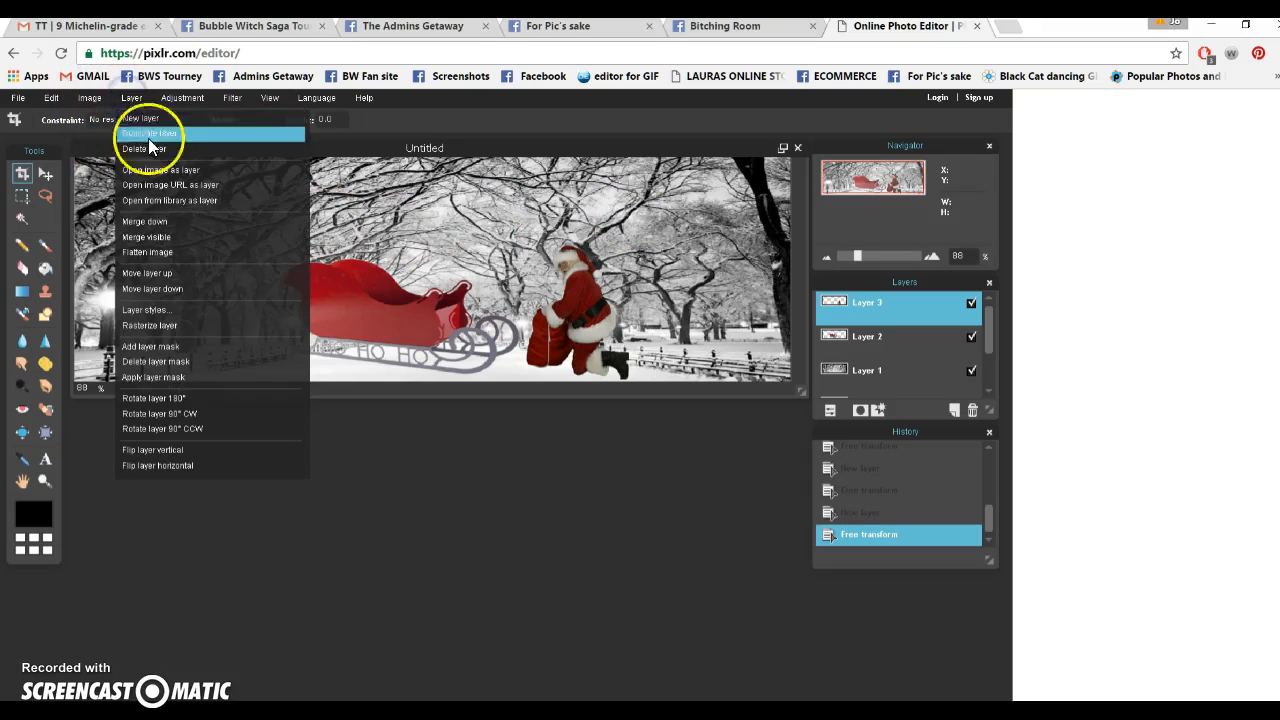
click(155, 172)
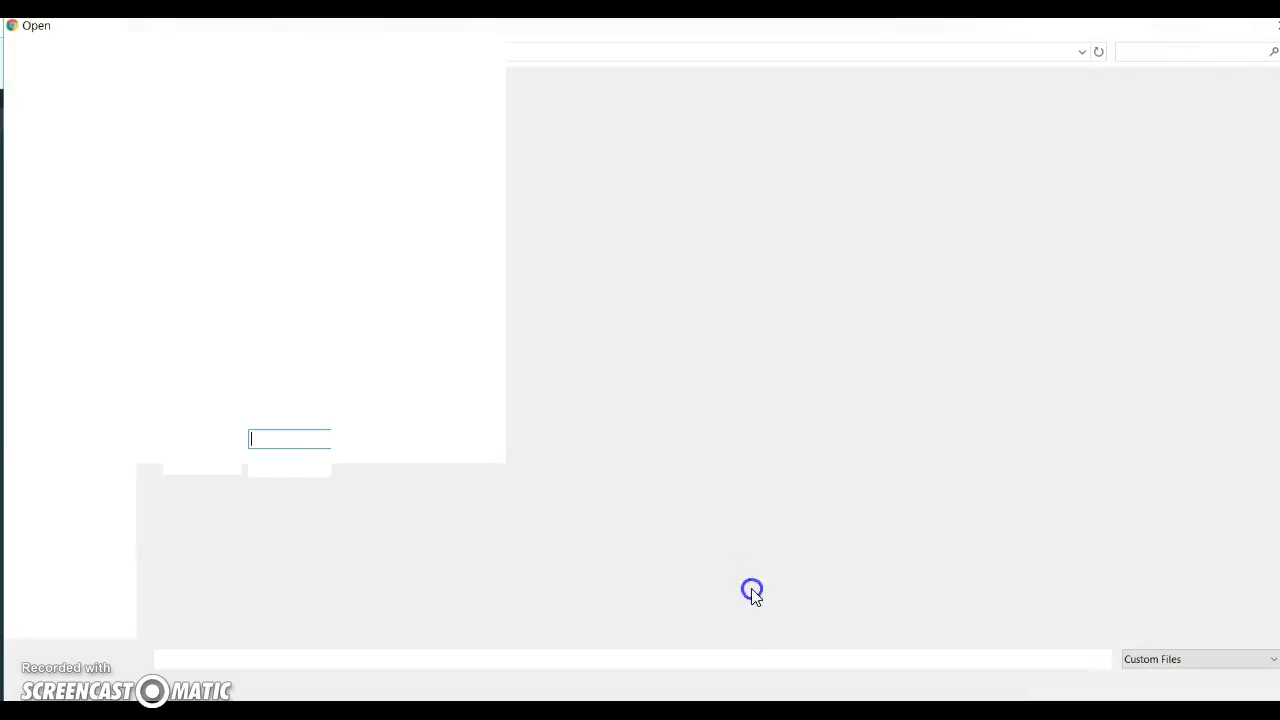
scroll(1035, 355, down, 2)
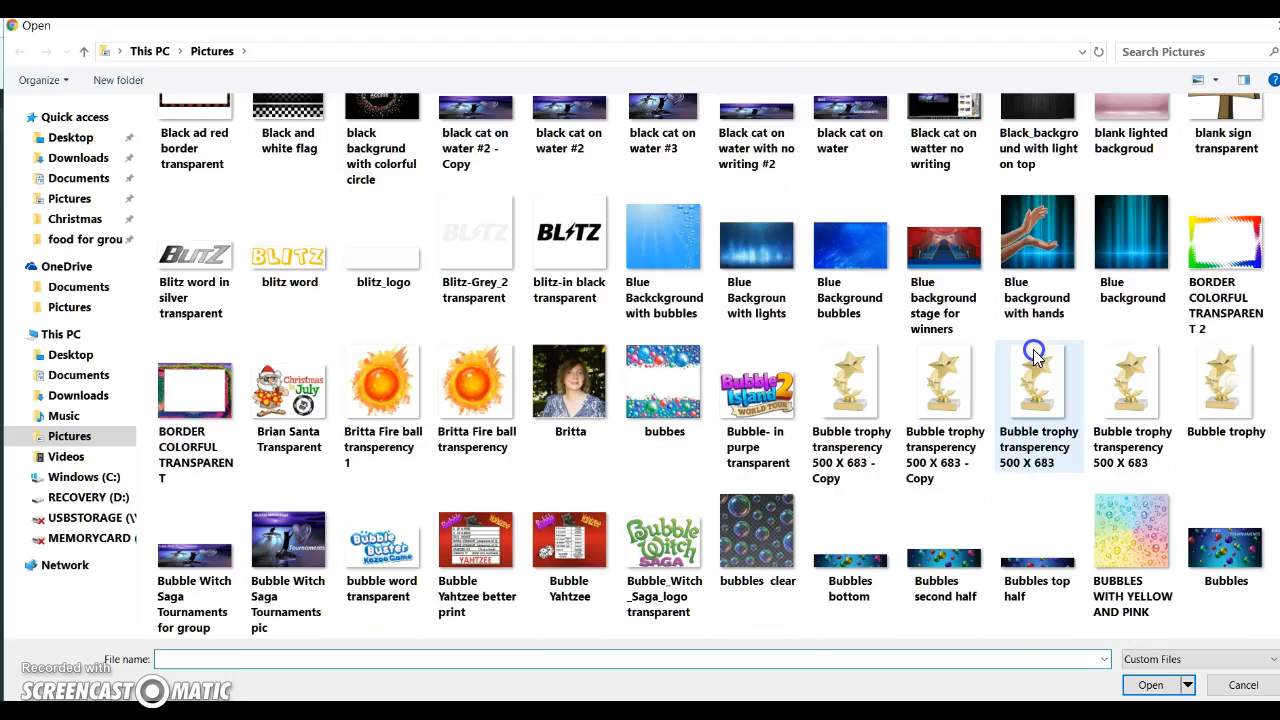
scroll(1035, 355, down, 3)
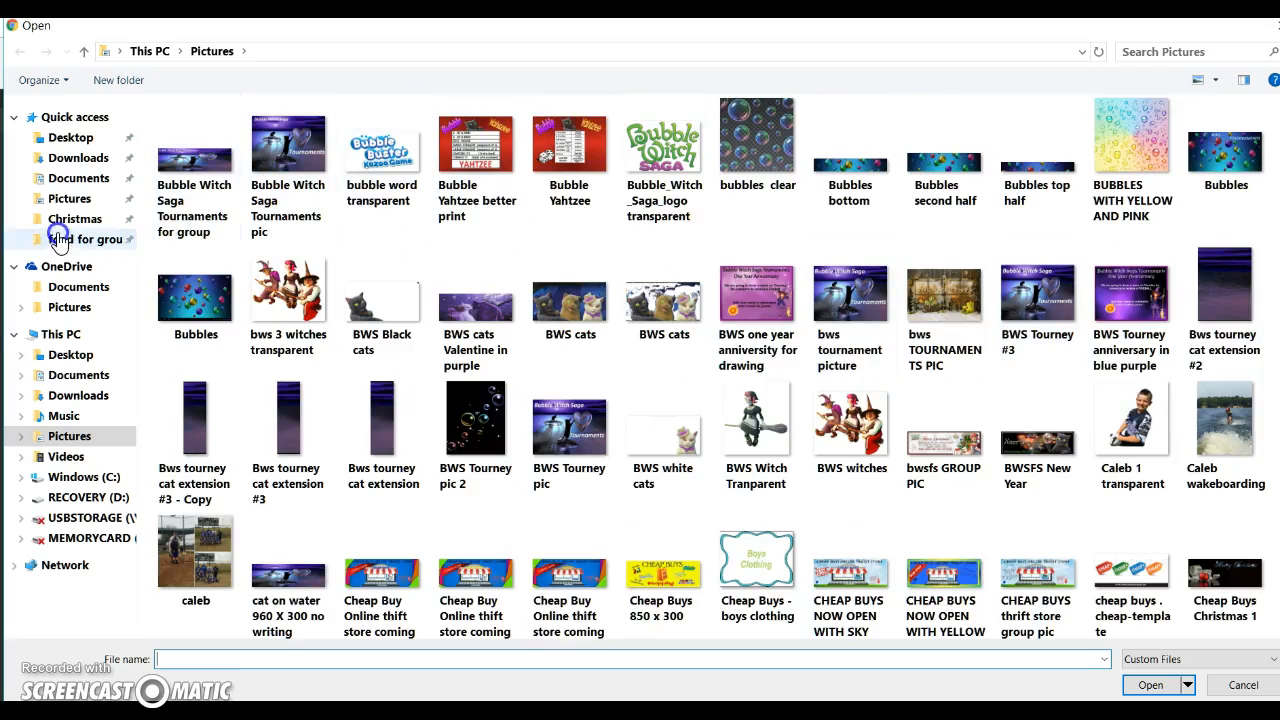
scroll(929, 300, down, 4)
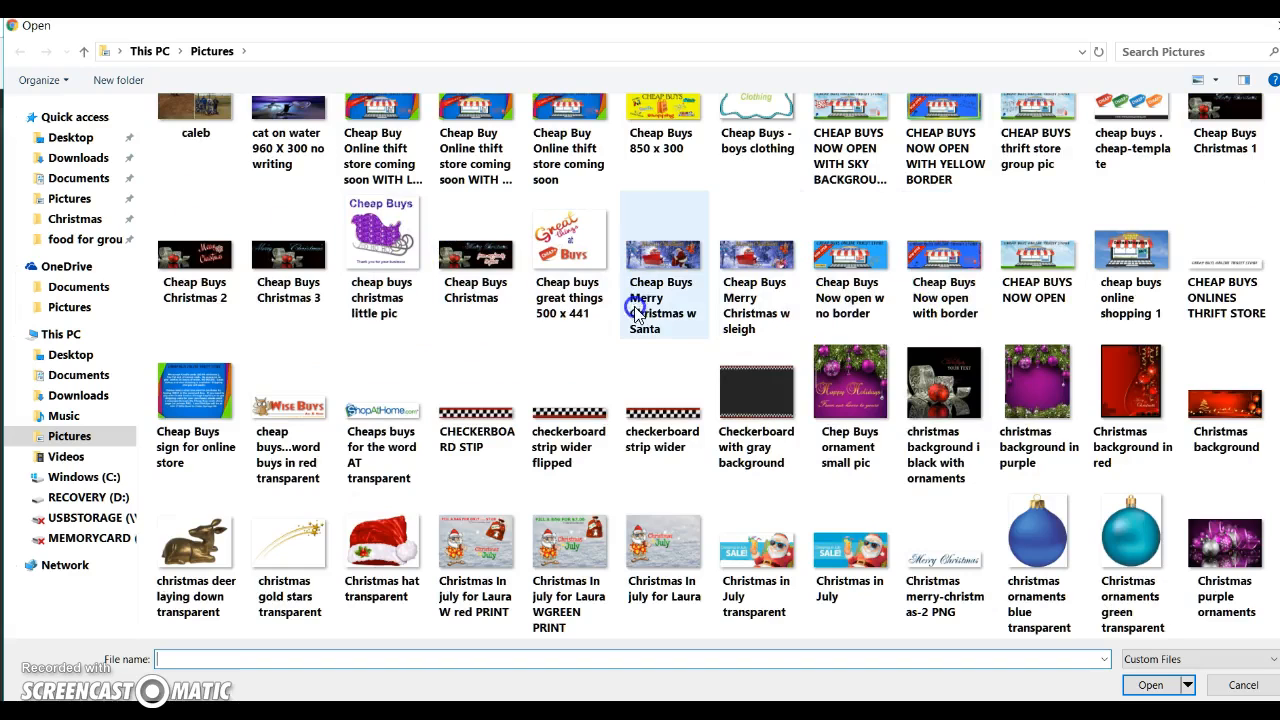
scroll(636, 318, down, 3)
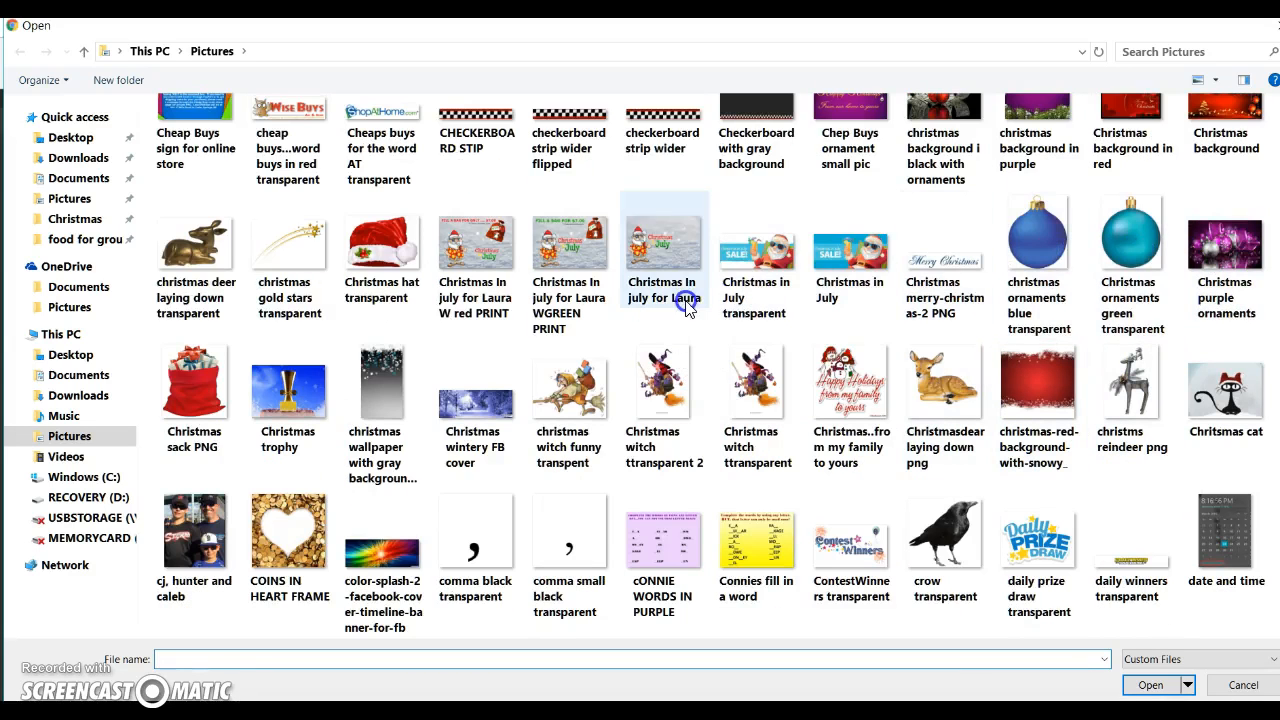
click(86, 226)
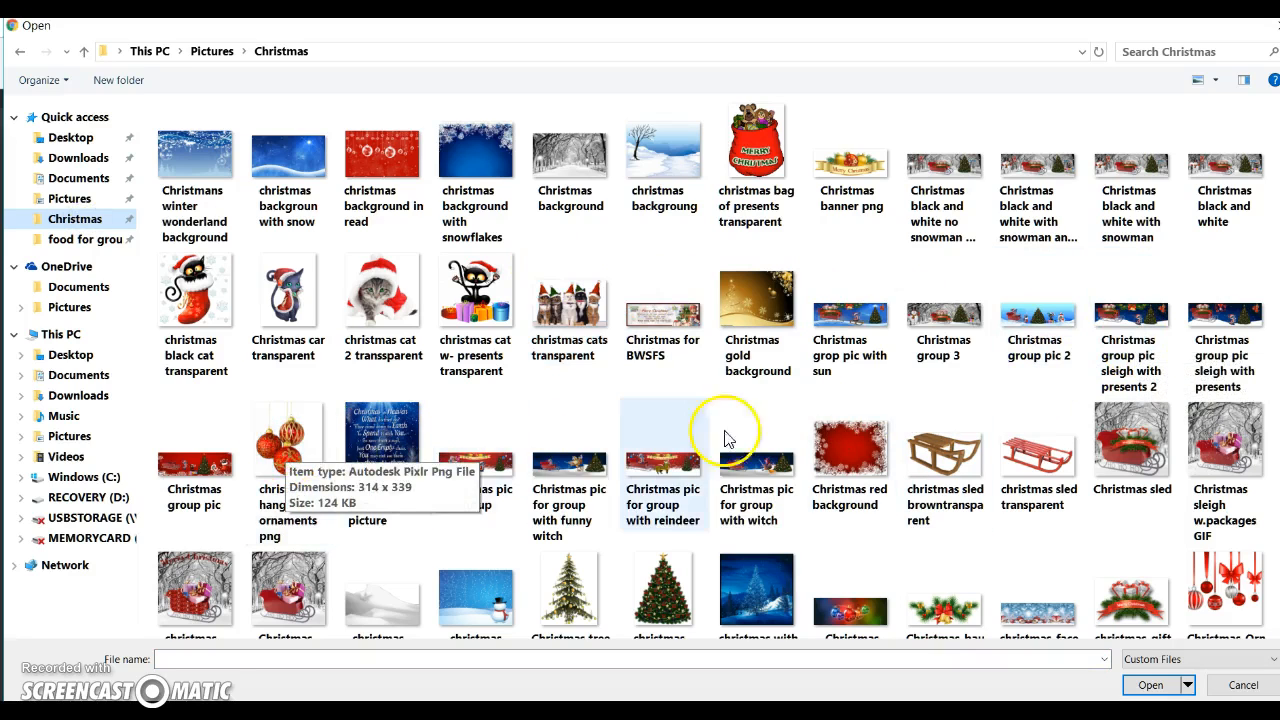
scroll(726, 434, down, 3)
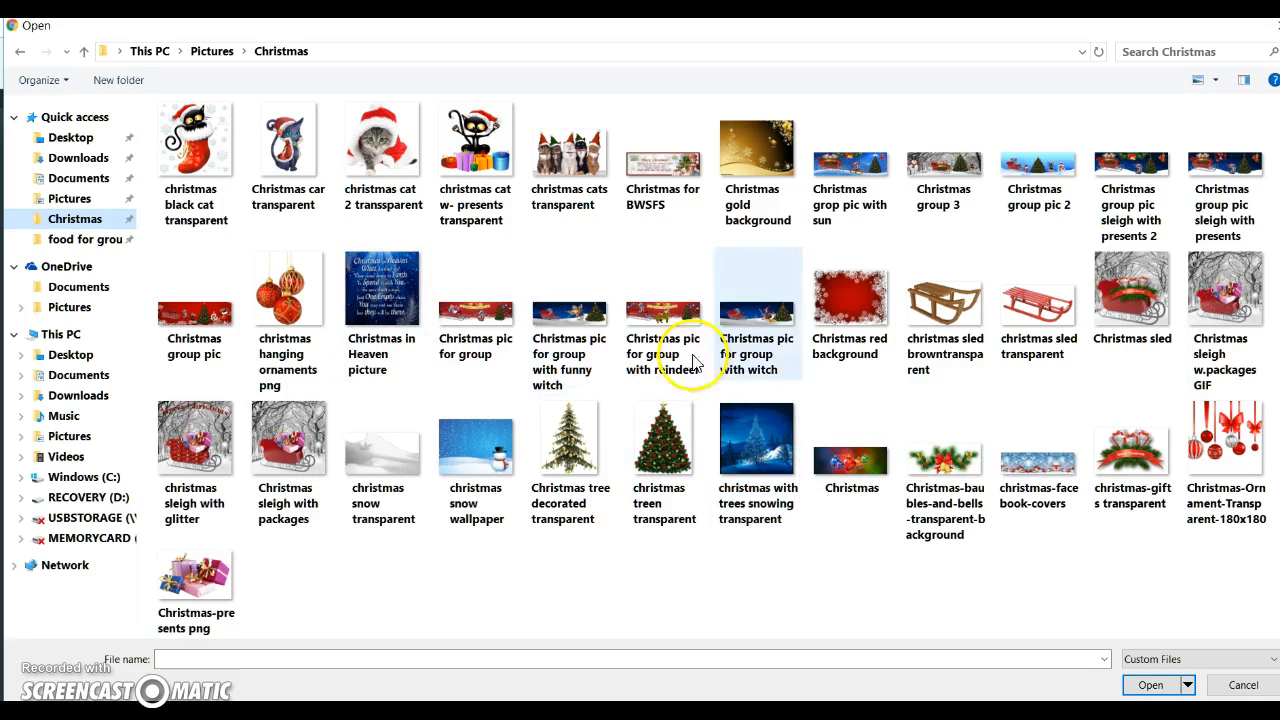
click(281, 300)
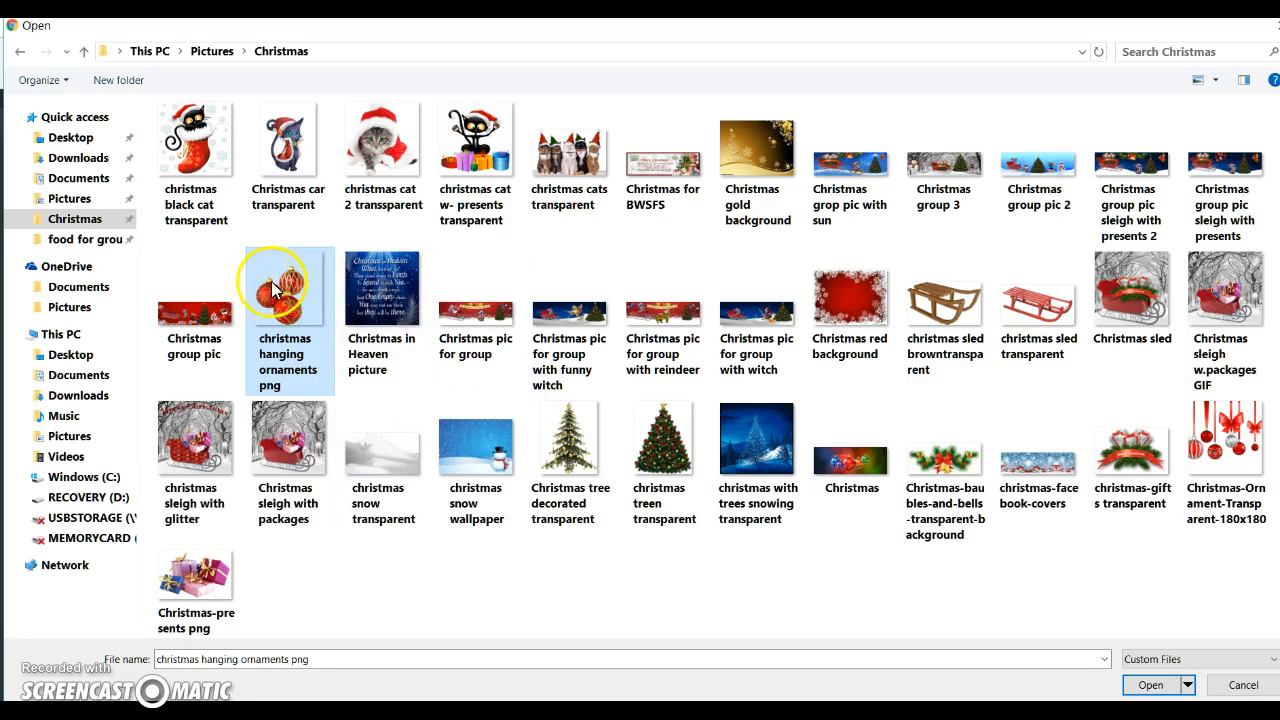
click(1145, 684)
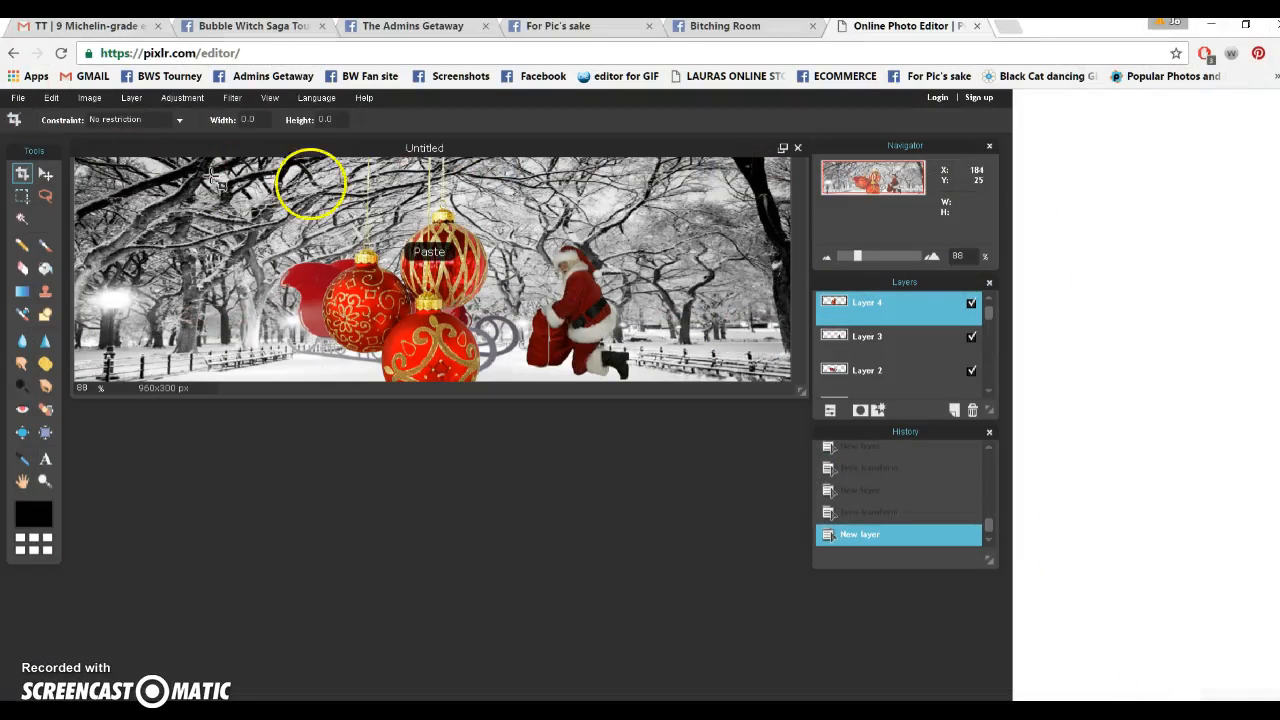
Step: Free transform the ornaments layer to a small cluster hanging from the branches at the picture's far left, and apply the change
click(52, 101)
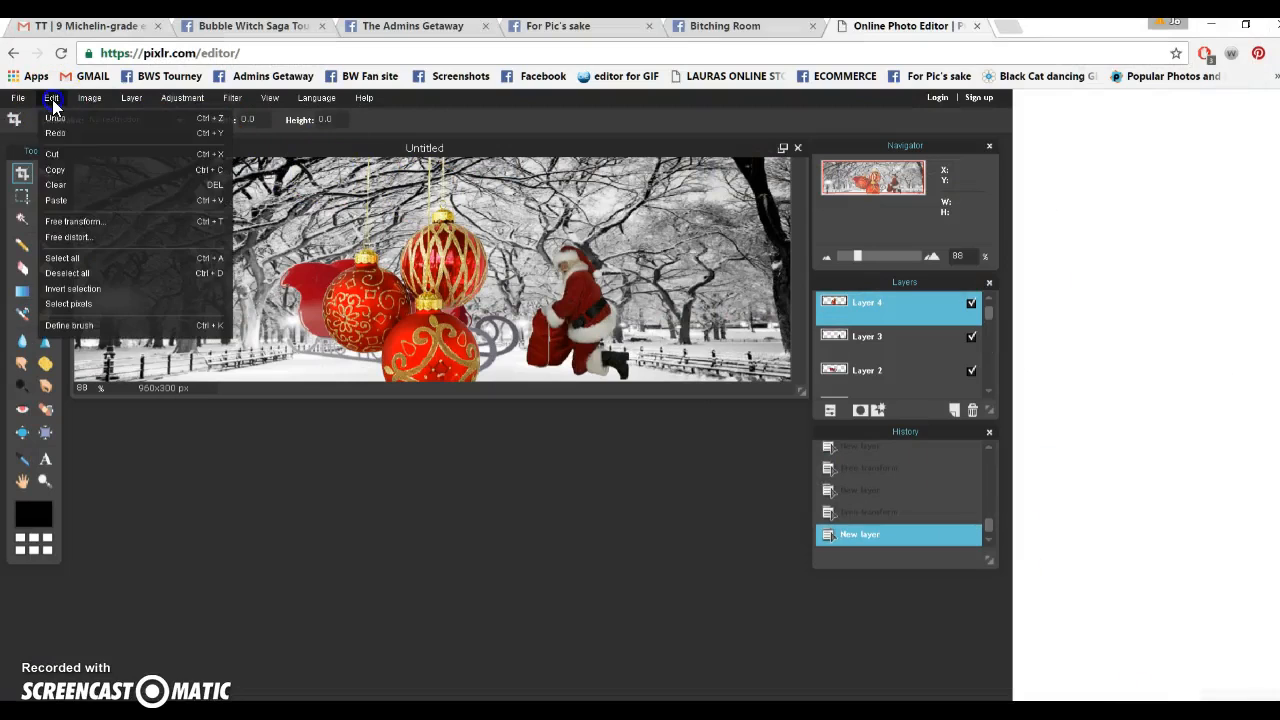
click(62, 218)
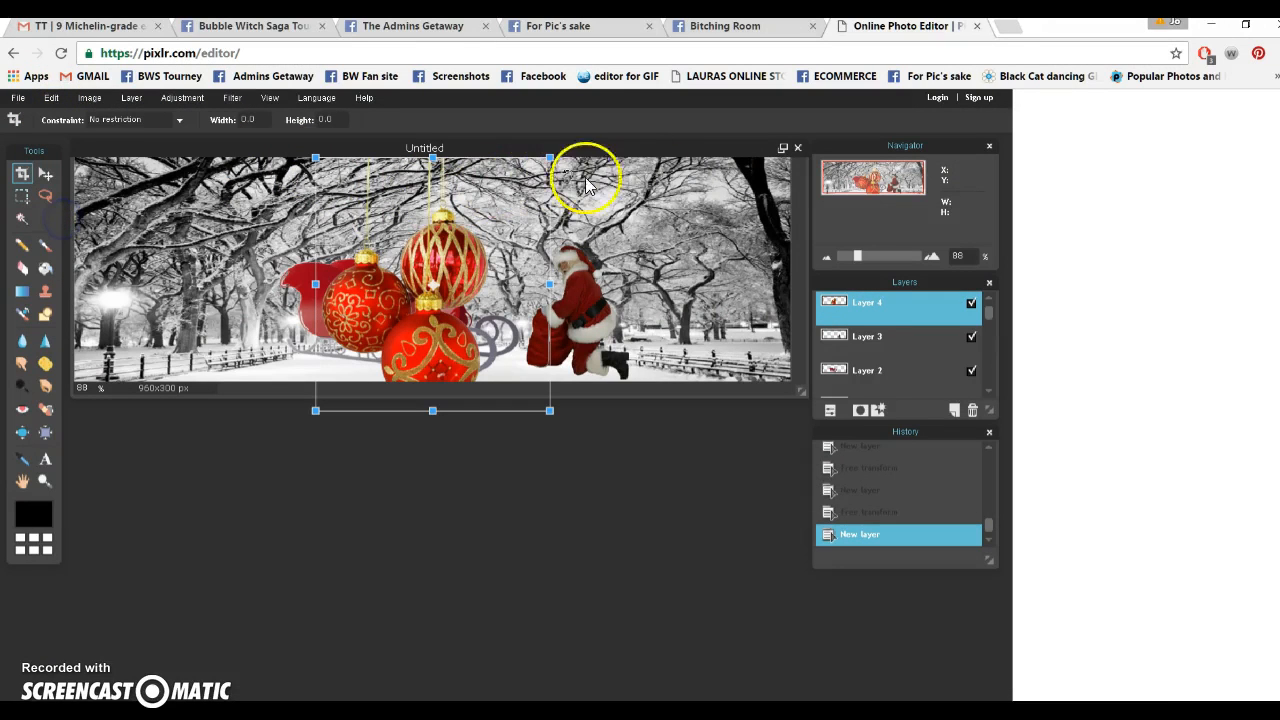
drag(549, 158, 505, 212)
drag(468, 252, 200, 249)
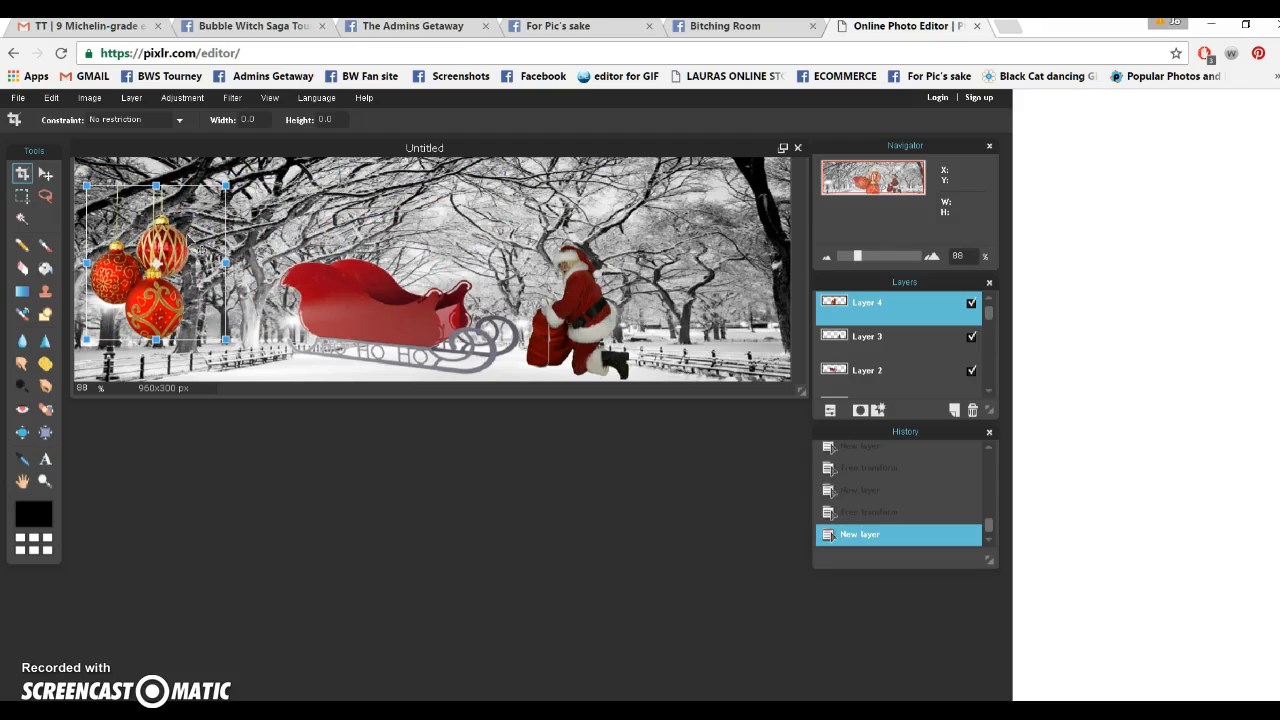
drag(226, 187, 187, 222)
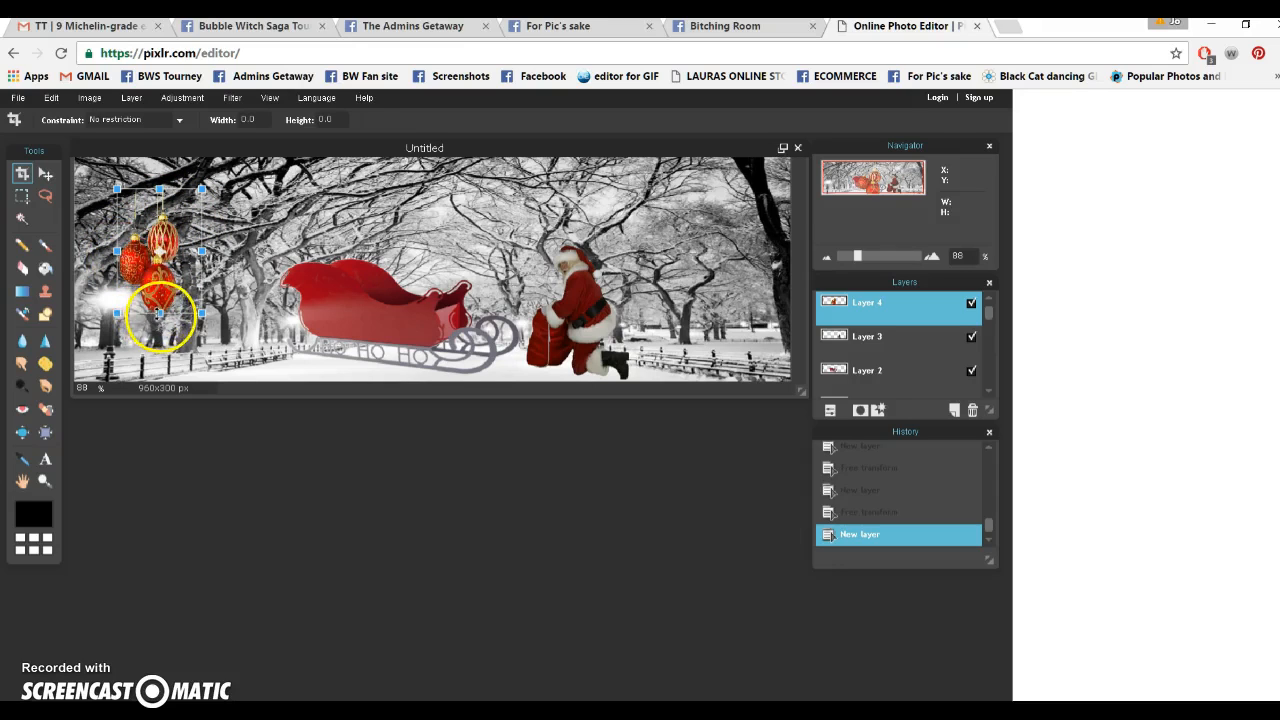
drag(162, 316, 162, 312)
drag(178, 258, 147, 256)
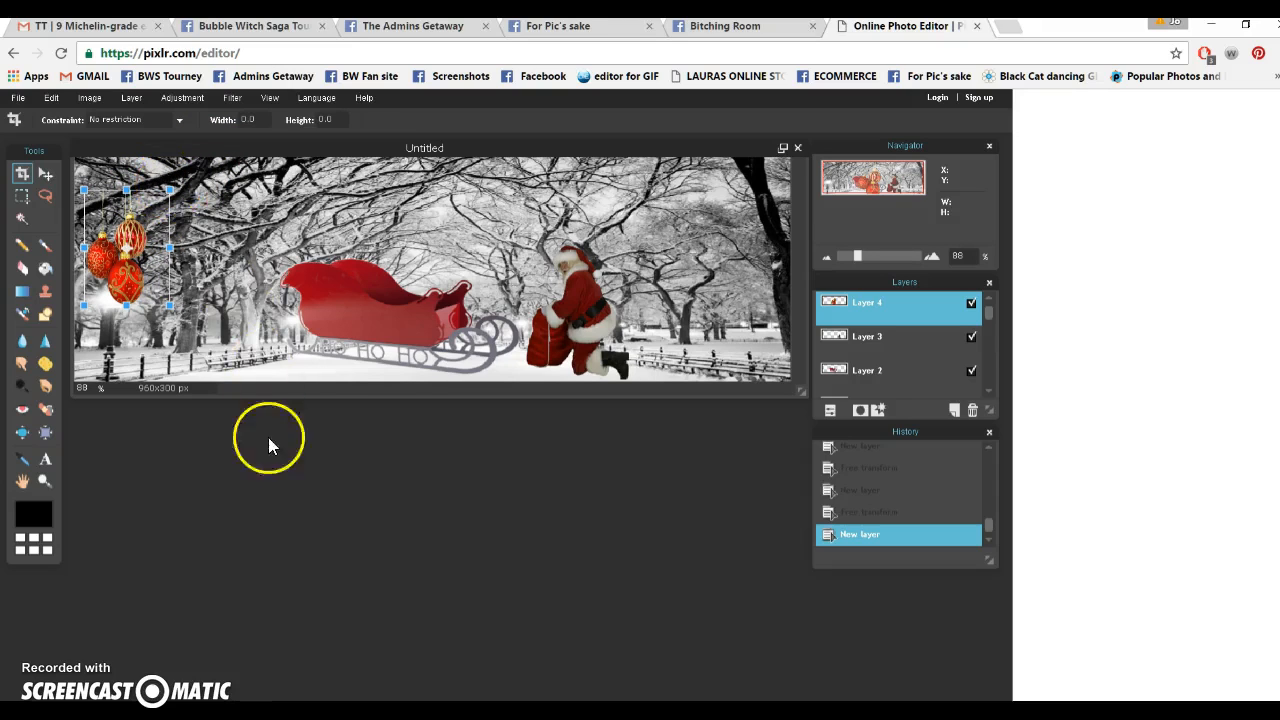
click(270, 504)
click(448, 434)
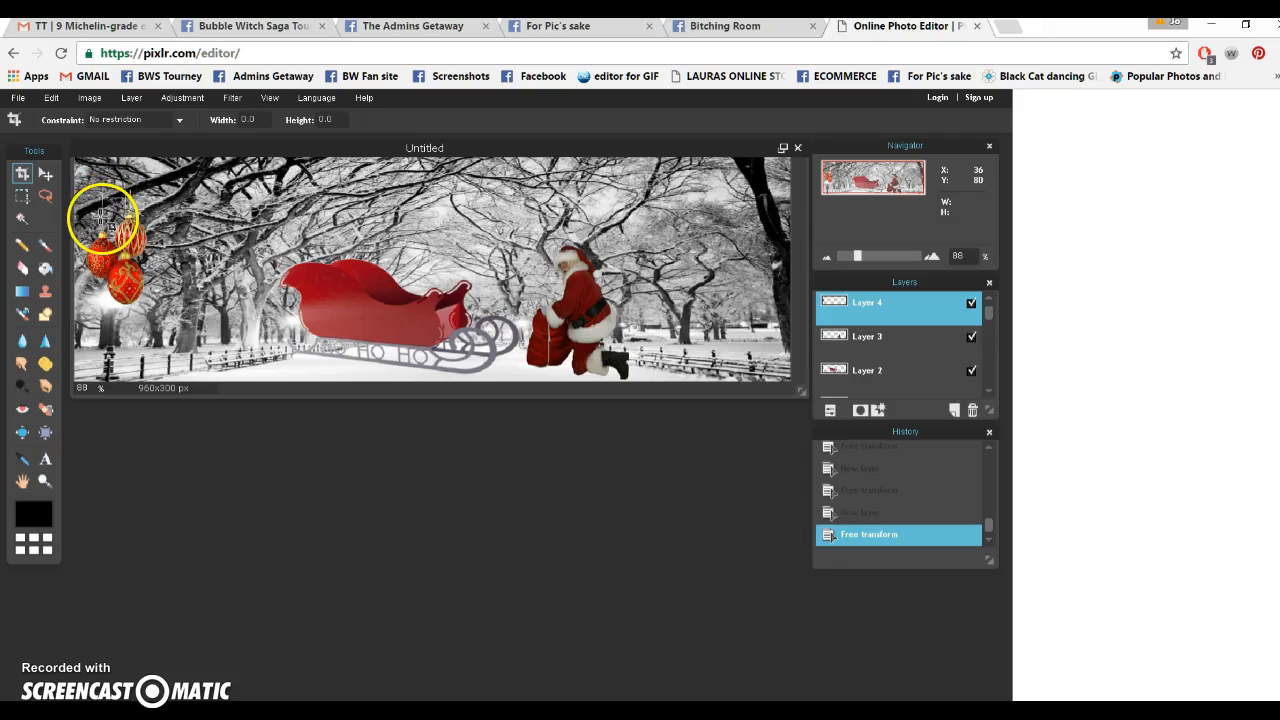
Step: Erase the ornament strings above the leftmost ball with the Eraser, using the soft round size 15 brush
click(19, 272)
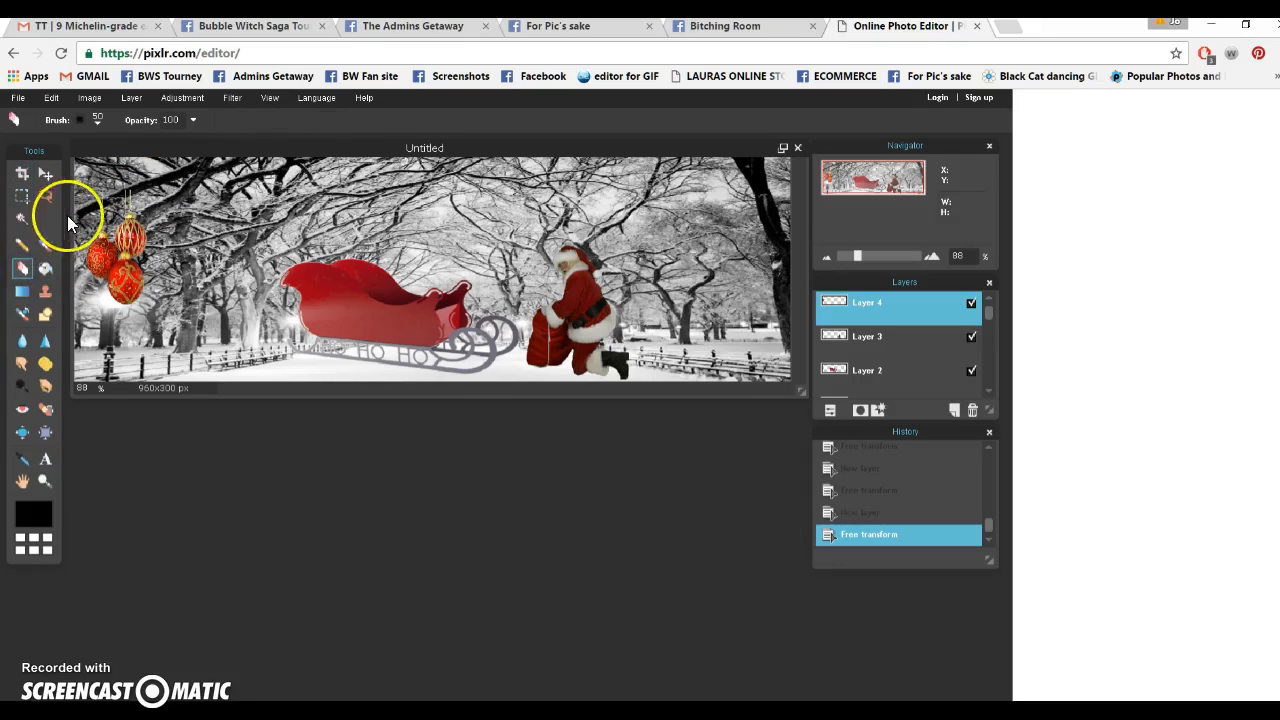
click(82, 120)
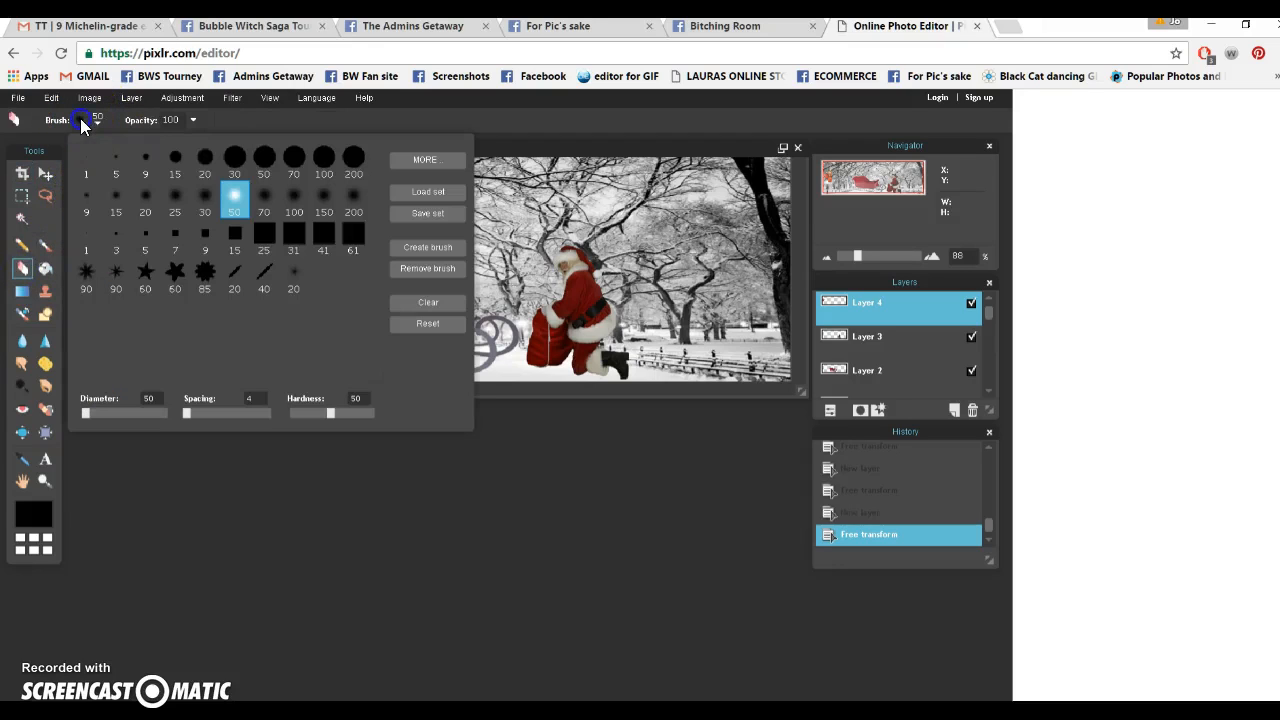
click(116, 203)
click(183, 523)
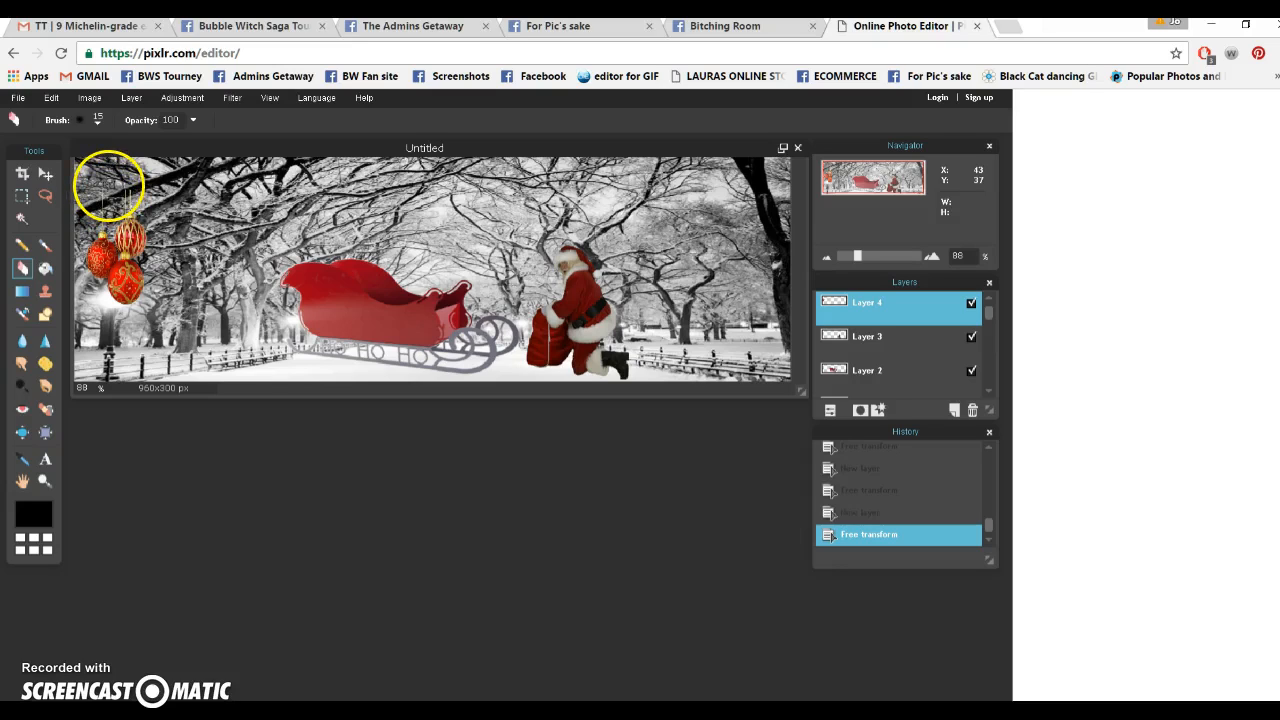
click(103, 184)
click(103, 204)
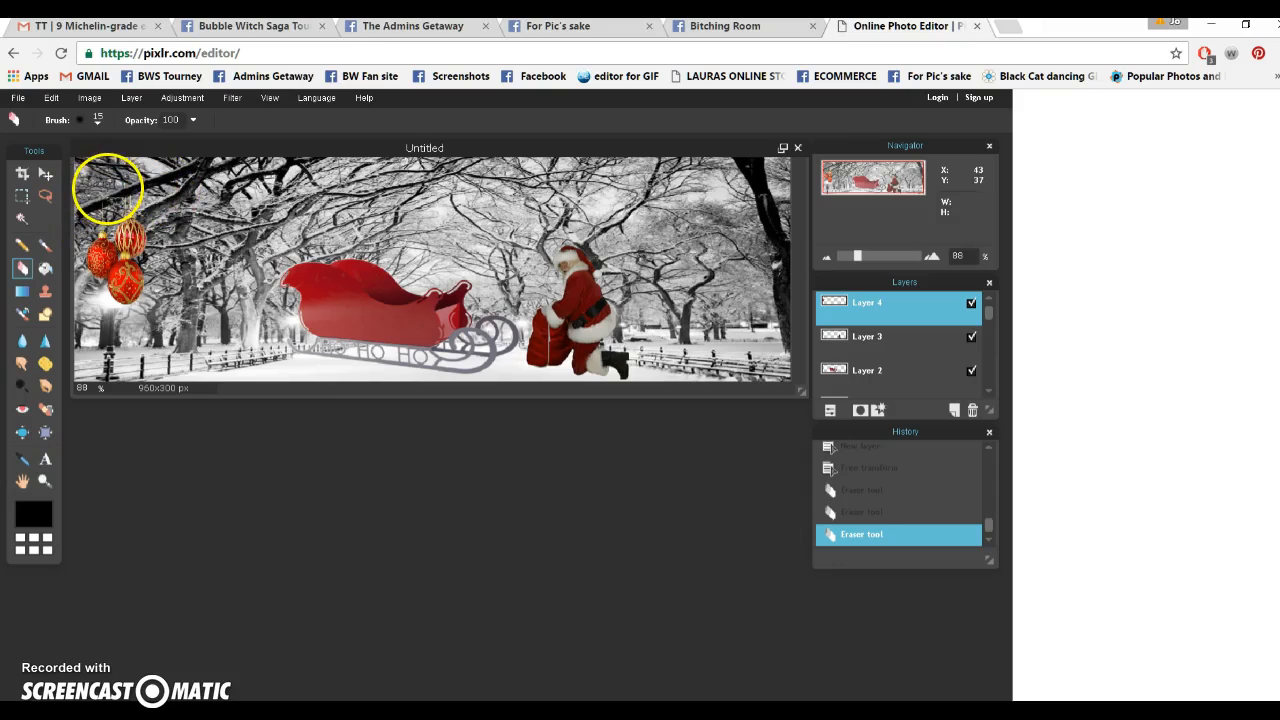
Step: Try an eraser stroke across the hanging ornaments and undo it
mouse_move(160, 287)
mouse_down()
mouse_move(134, 223)
mouse_move(124, 245)
mouse_up()
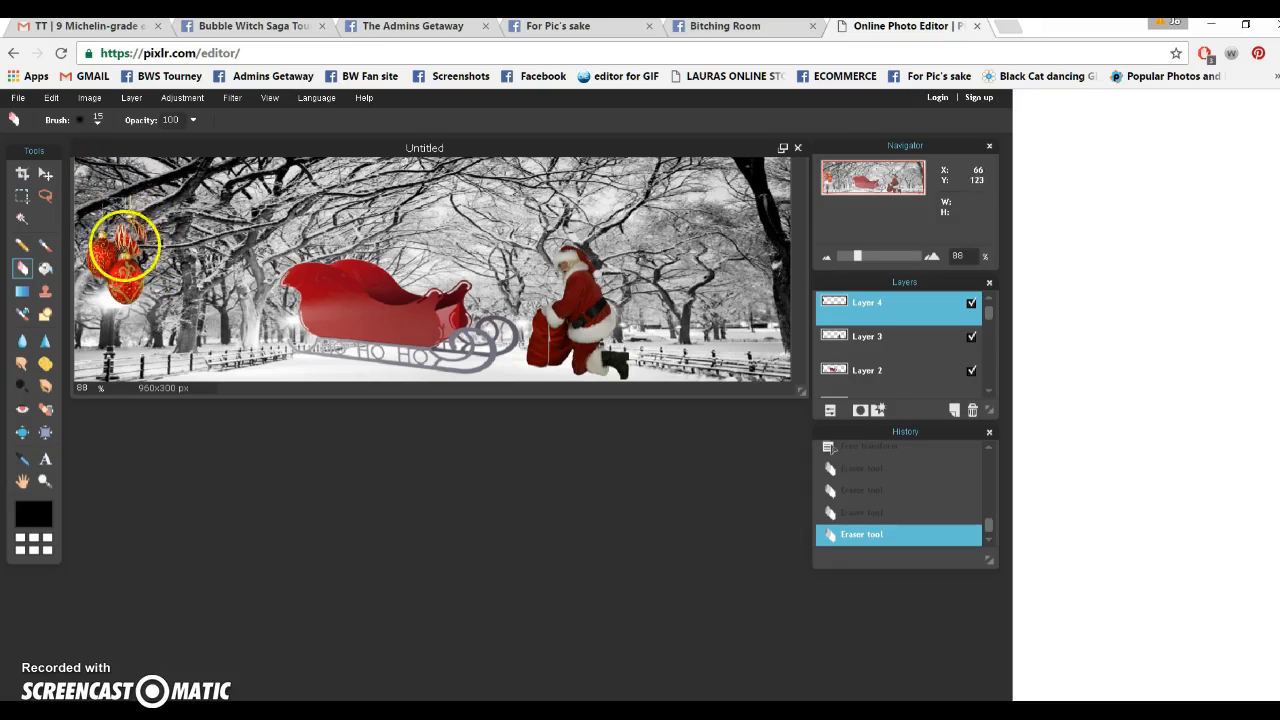
click(50, 98)
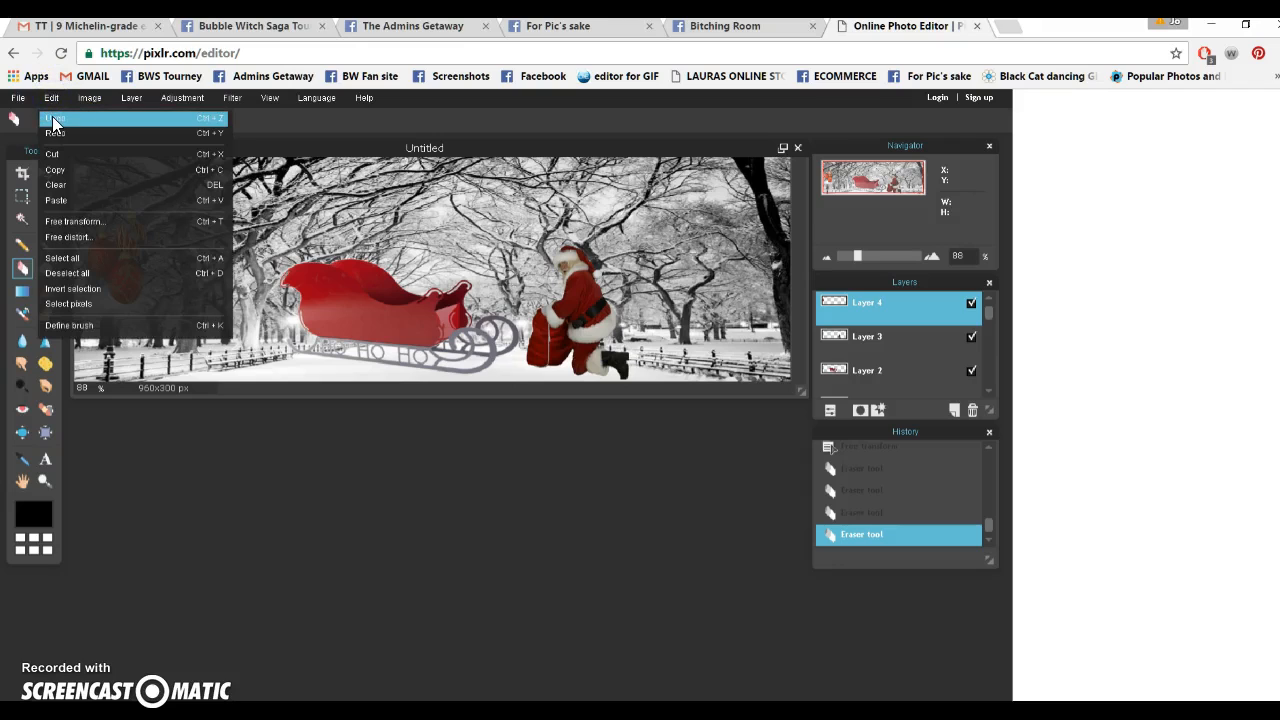
click(53, 119)
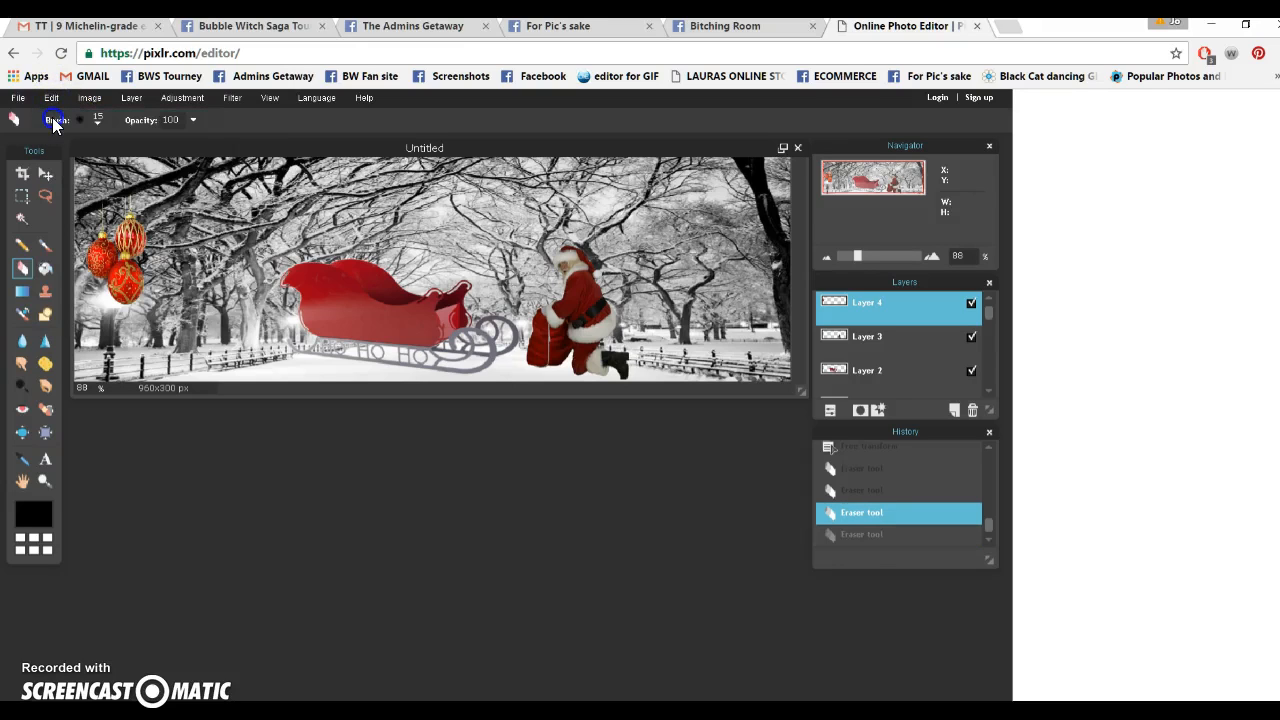
Step: Erase more of the string above the left ornament, undoing the stray stroke near its cap
click(103, 198)
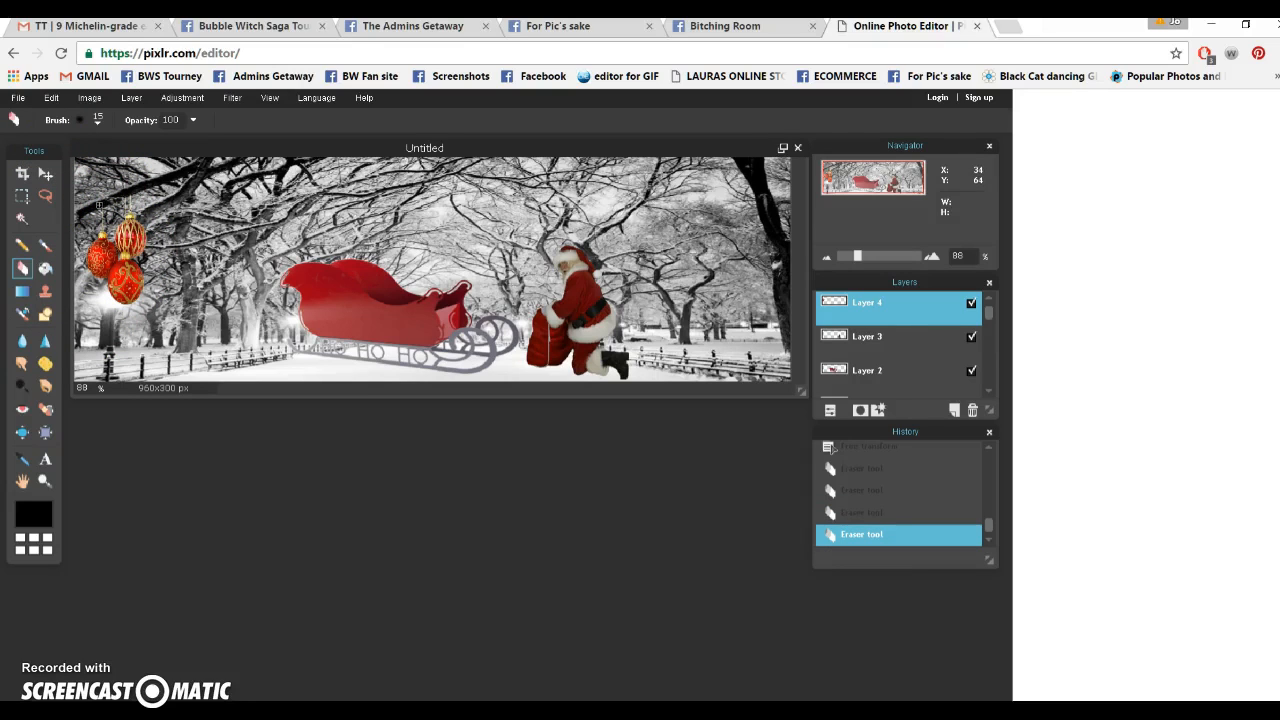
click(103, 224)
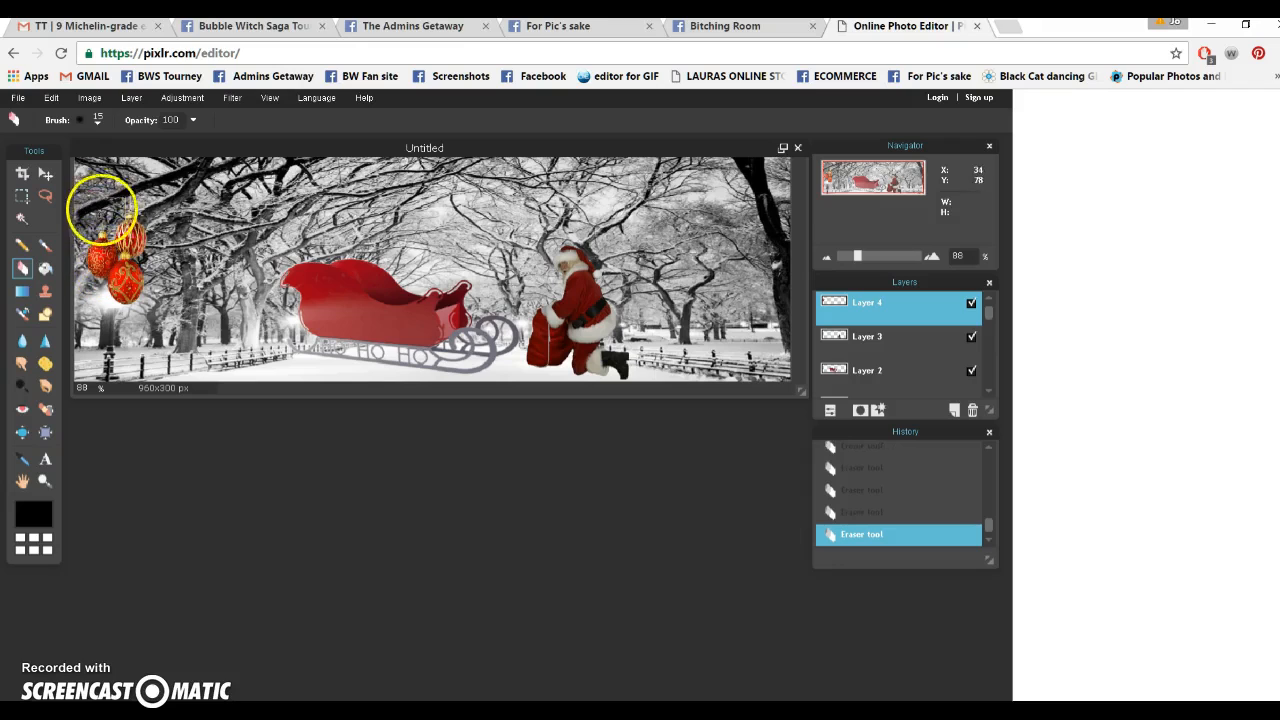
click(53, 98)
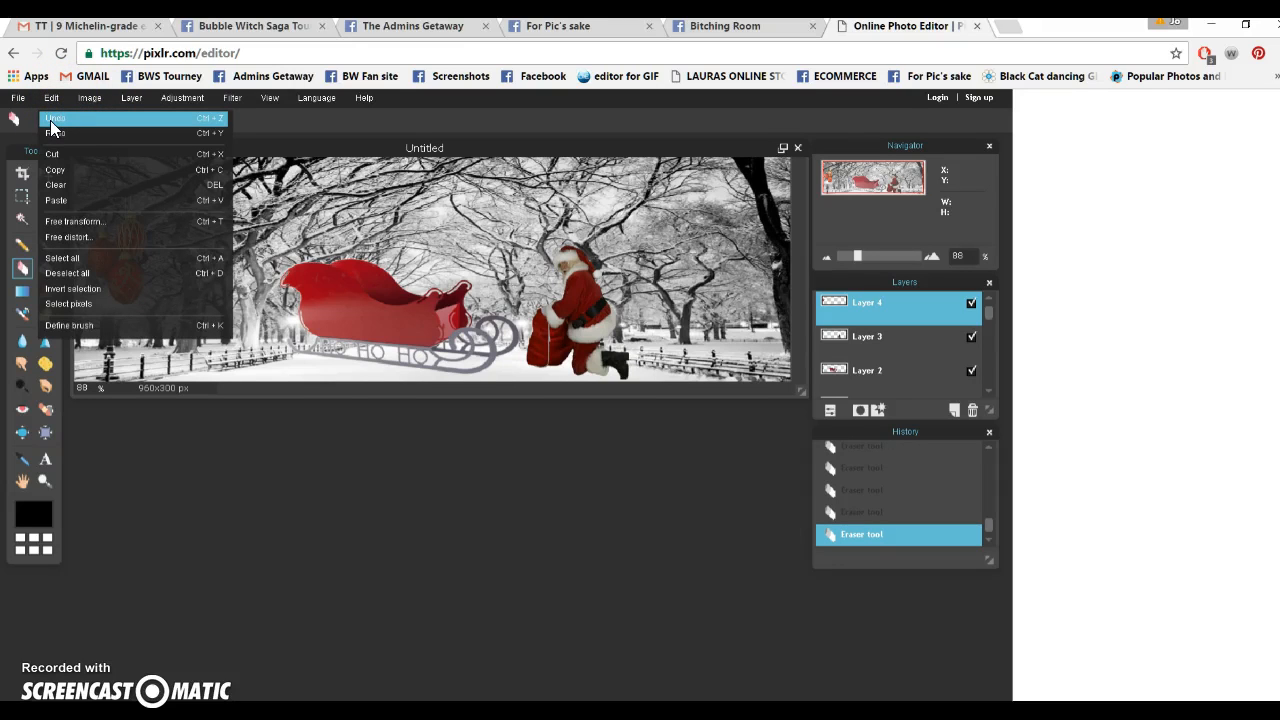
click(53, 120)
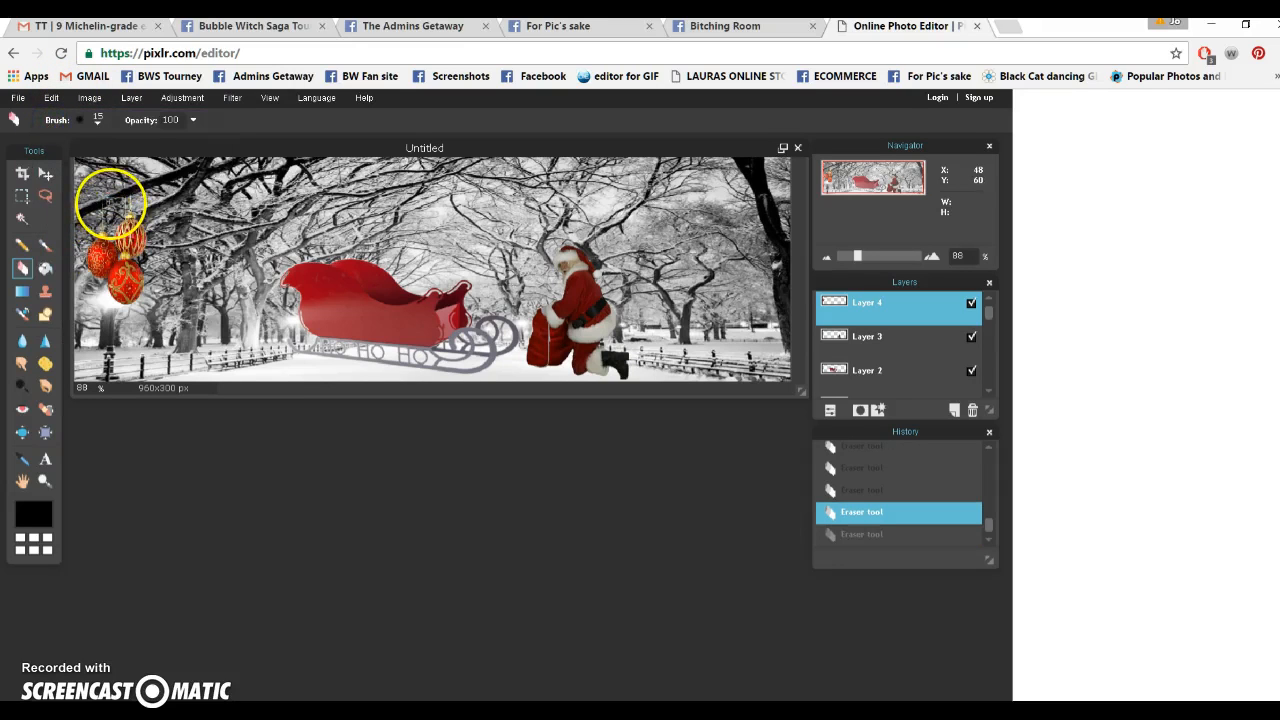
click(100, 206)
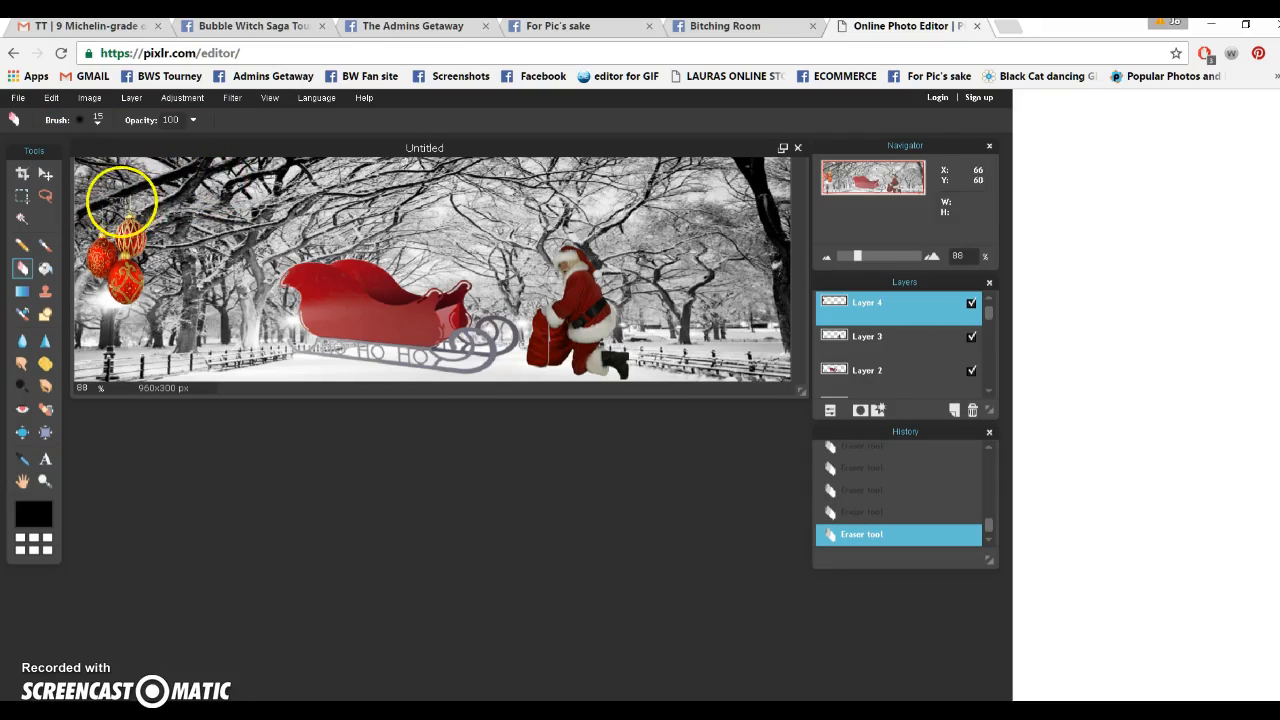
click(108, 204)
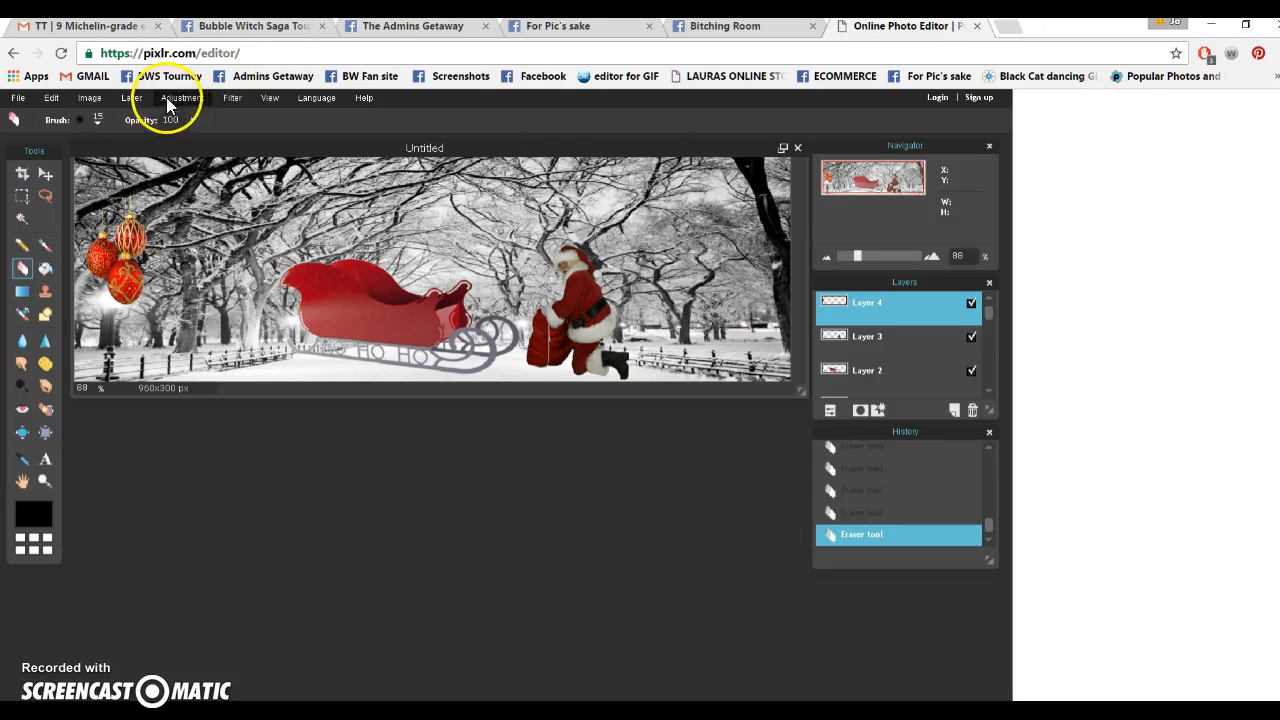
Step: Add the "Christmas-presents png" picture from the Christmas folder as a new layer
click(130, 100)
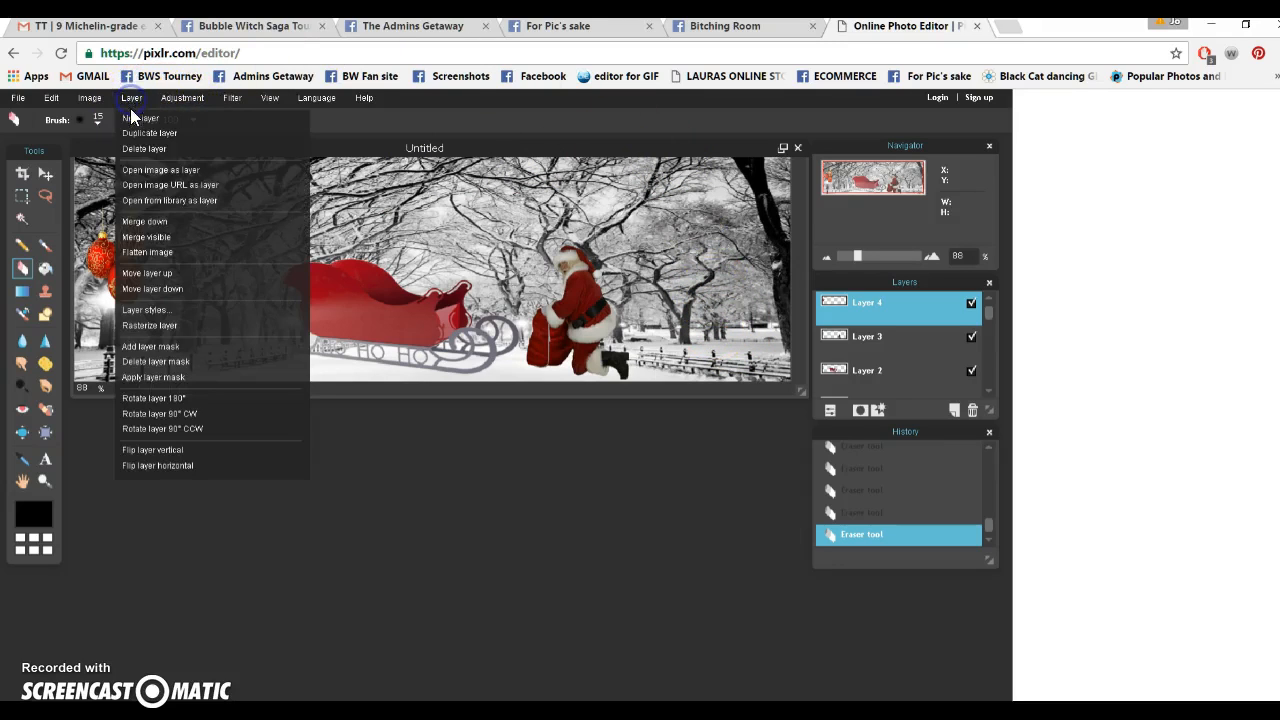
click(141, 172)
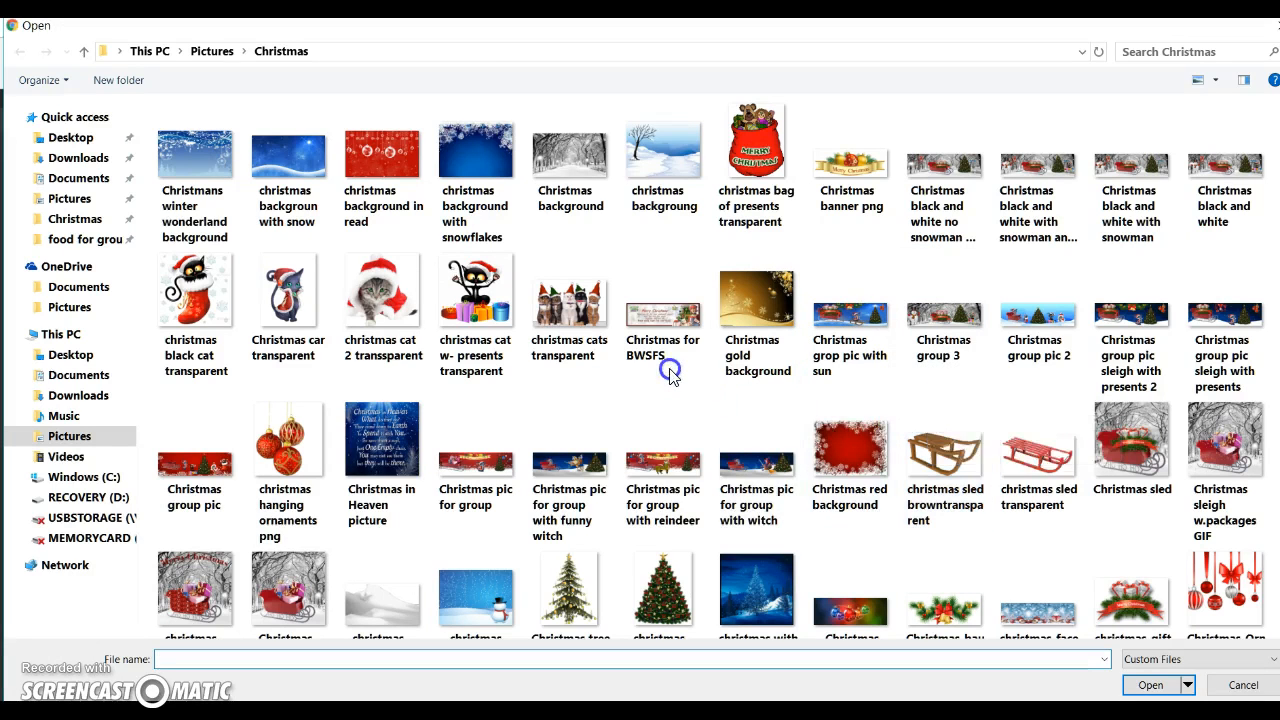
scroll(668, 375, down, 1)
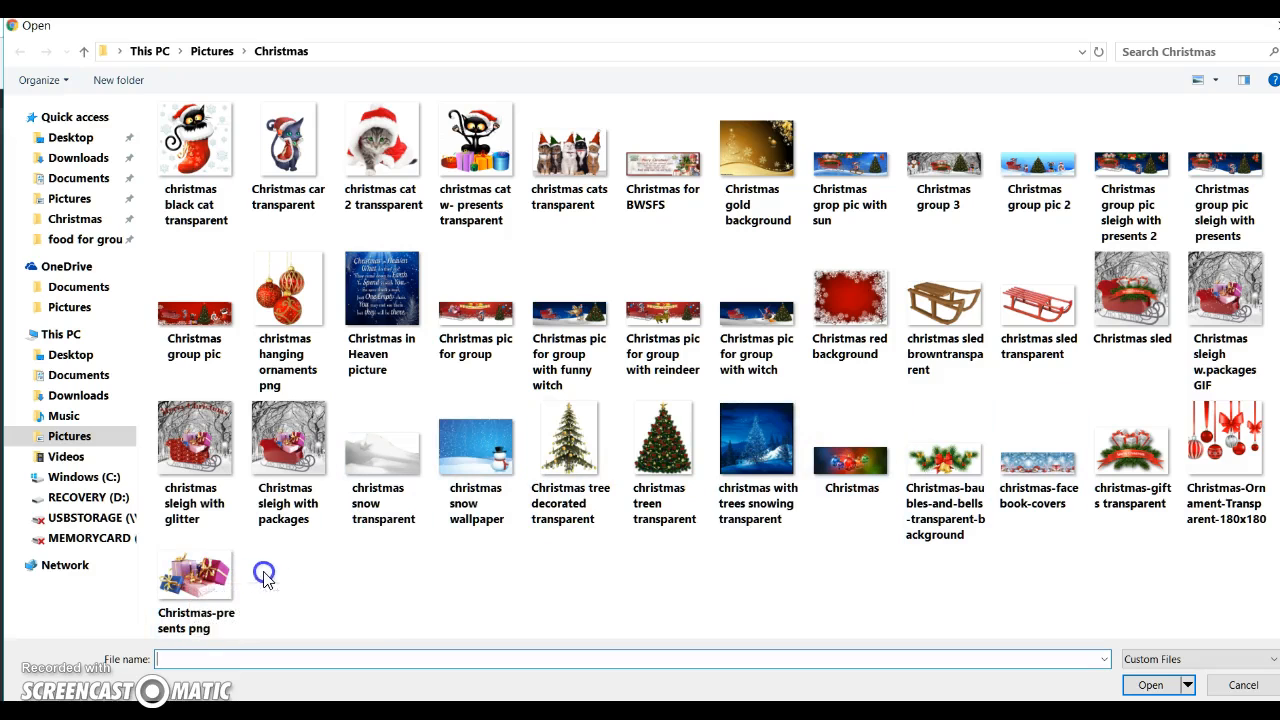
click(195, 585)
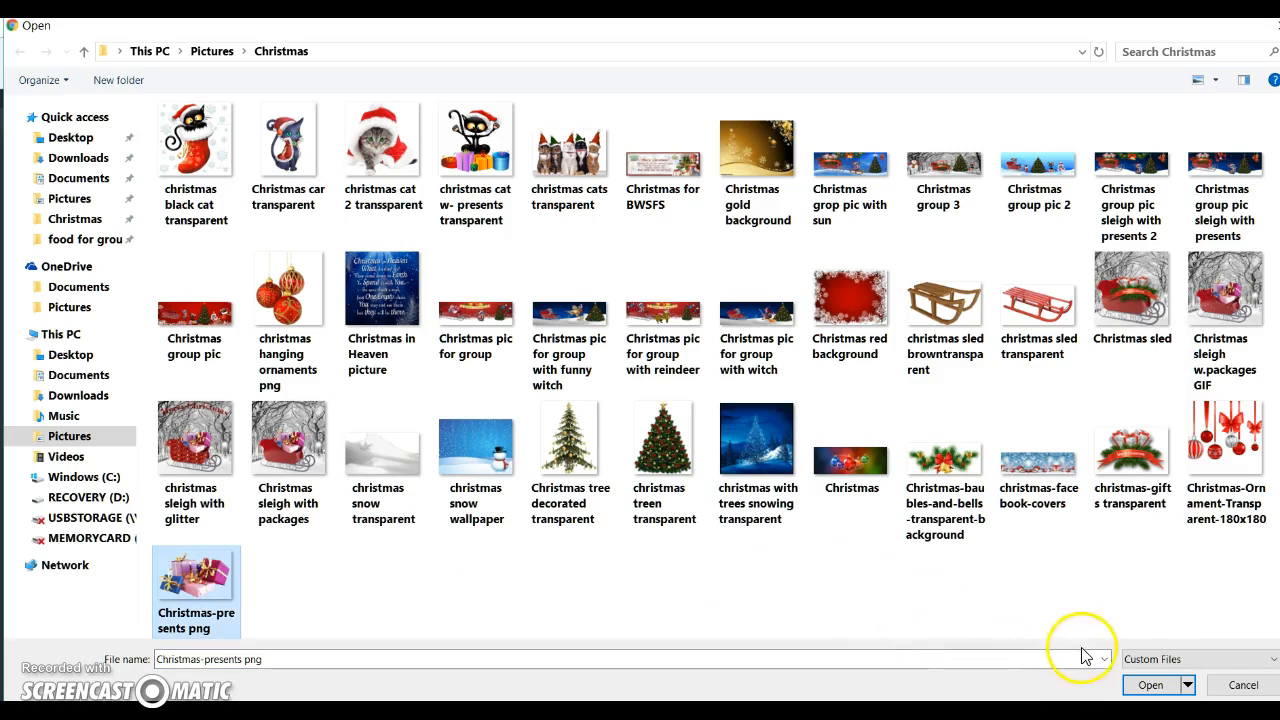
click(1172, 688)
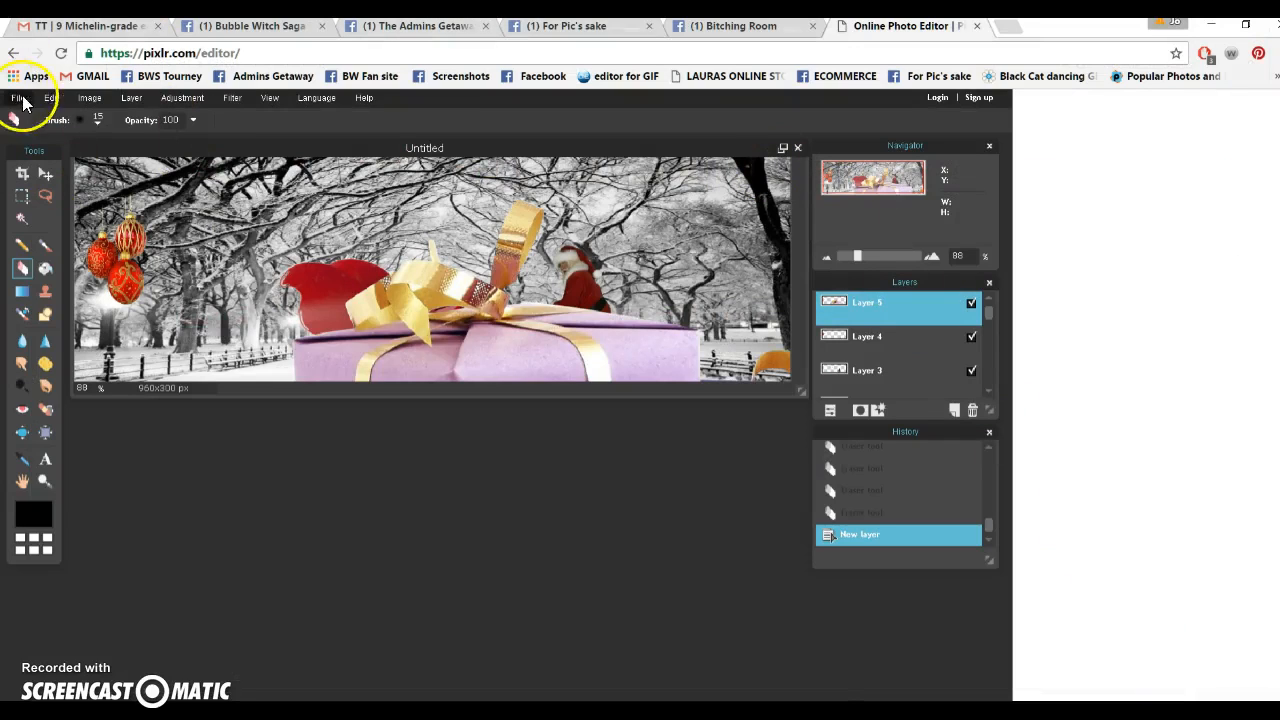
Step: Free transform the presents layer to a small pile, place it on top of the sleigh's seat, and apply the change
click(47, 98)
click(68, 224)
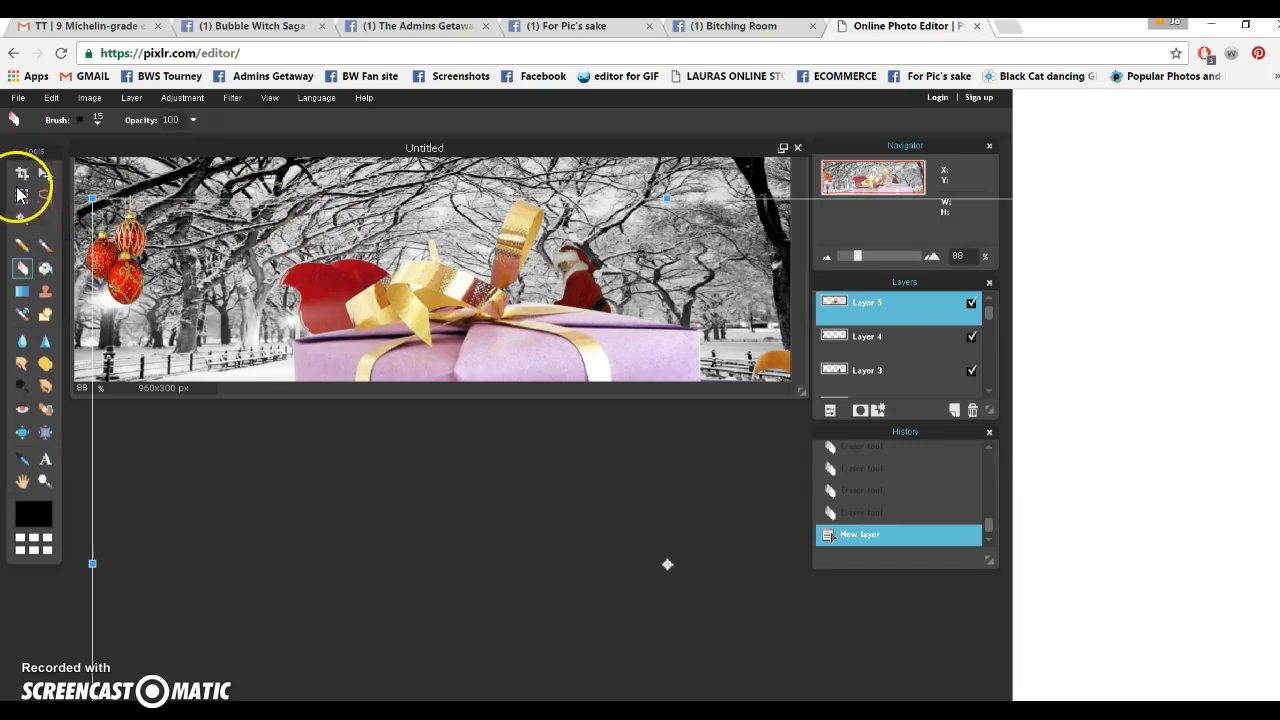
drag(92, 198, 534, 497)
drag(623, 549, 372, 230)
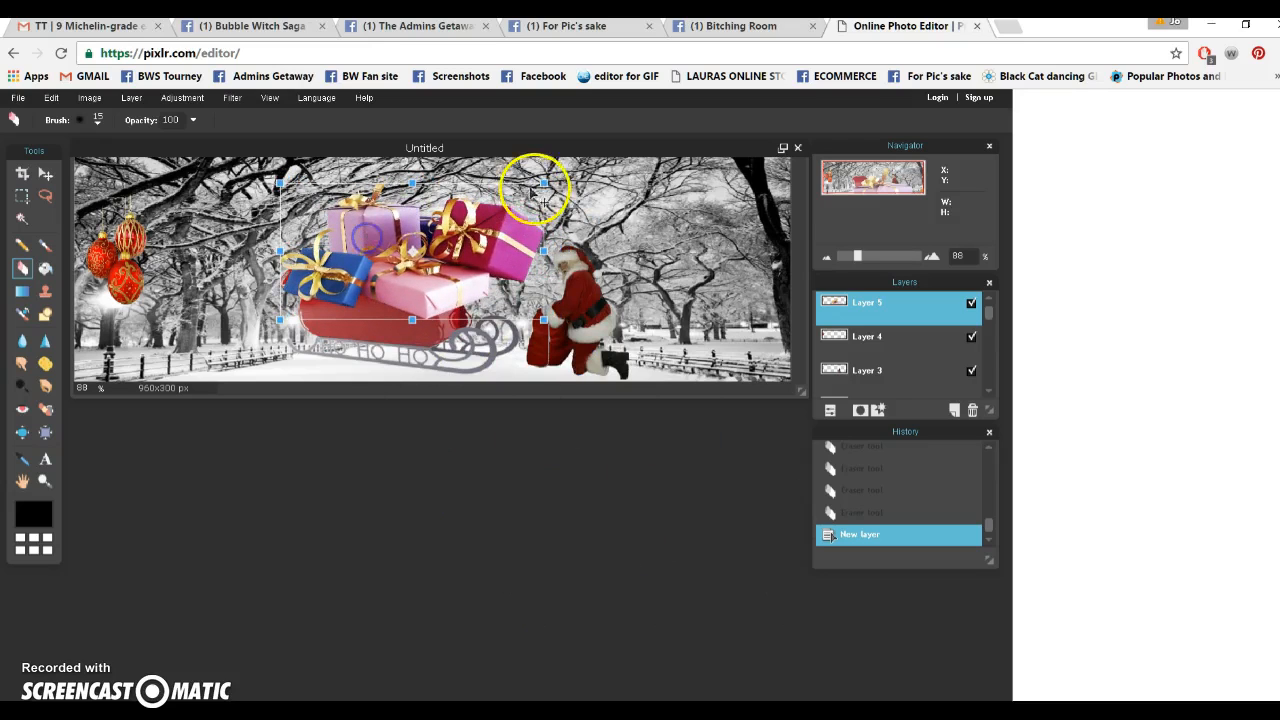
drag(543, 183, 487, 204)
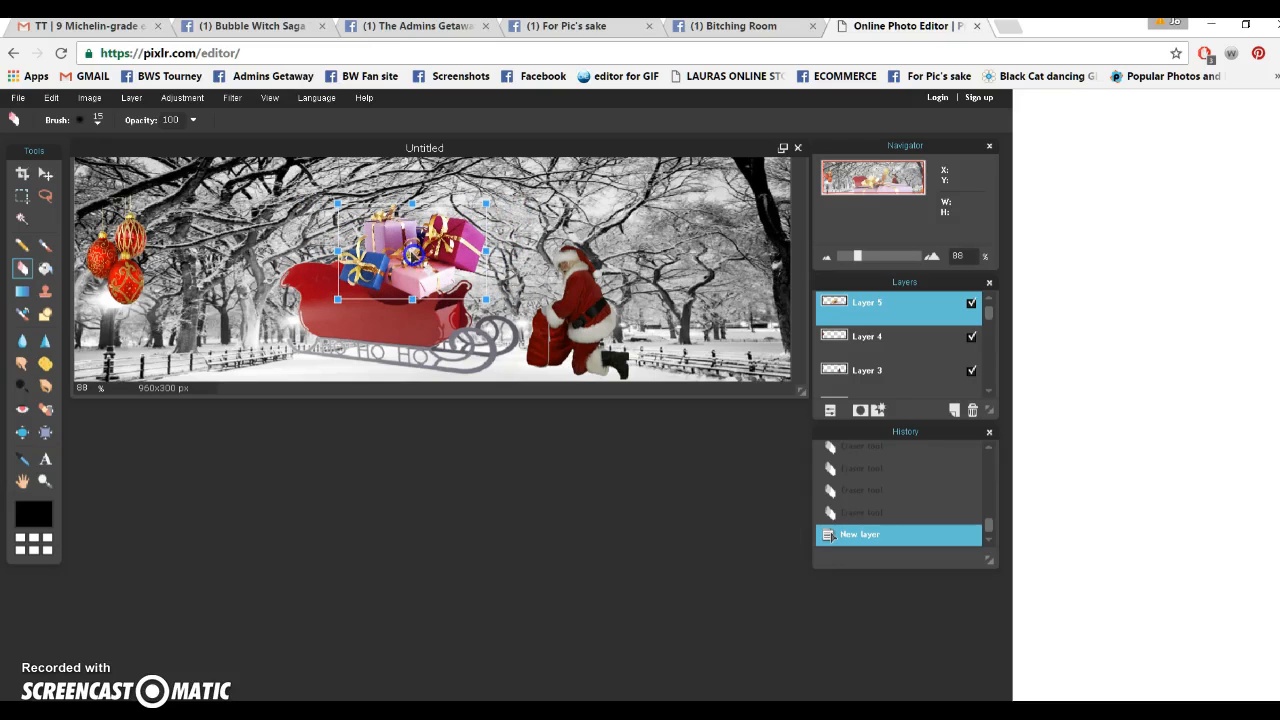
drag(438, 272, 419, 285)
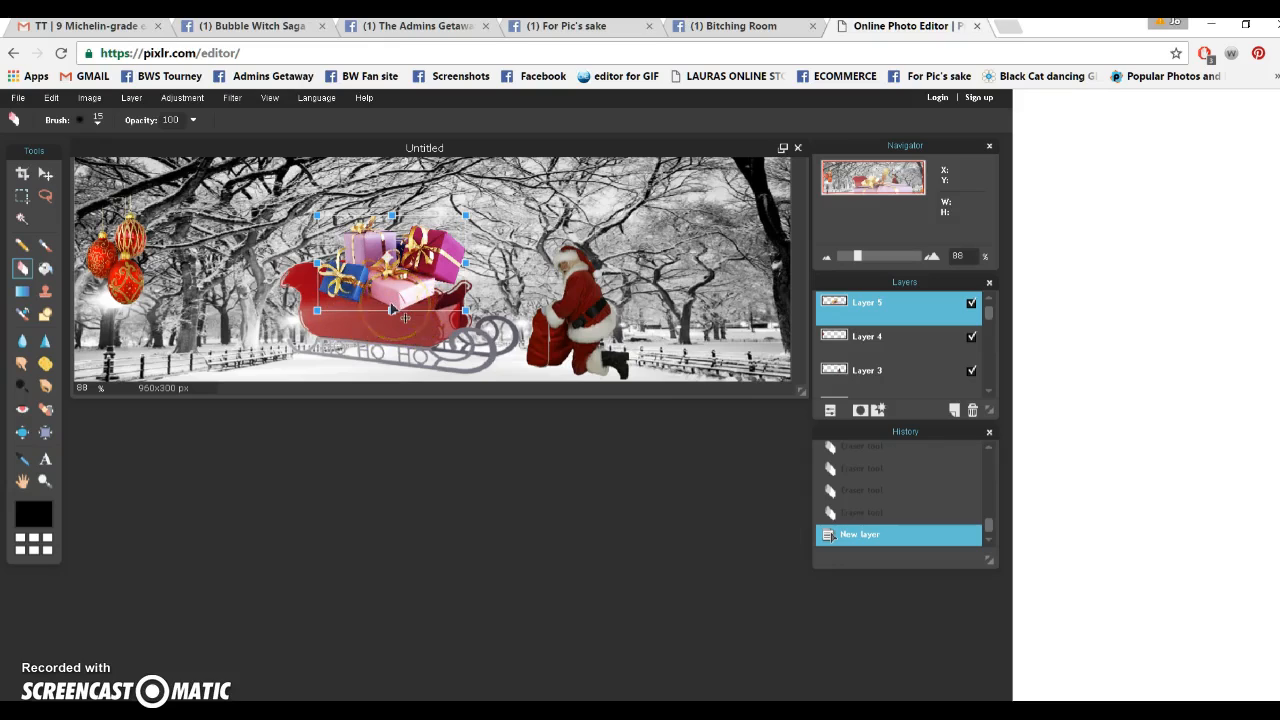
mouse_move(394, 290)
mouse_down()
mouse_move(400, 257)
mouse_move(449, 286)
mouse_move(447, 302)
mouse_move(426, 268)
mouse_move(334, 271)
mouse_move(356, 290)
mouse_move(354, 272)
mouse_move(410, 287)
mouse_up()
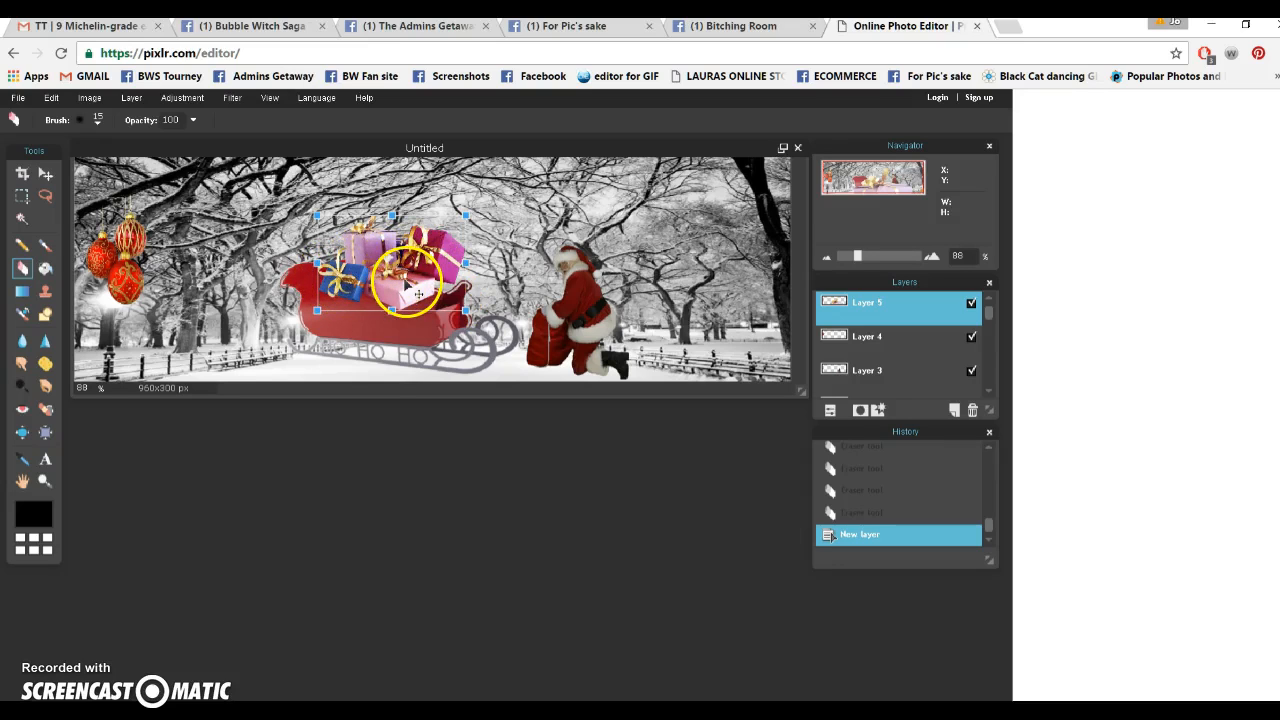
click(438, 440)
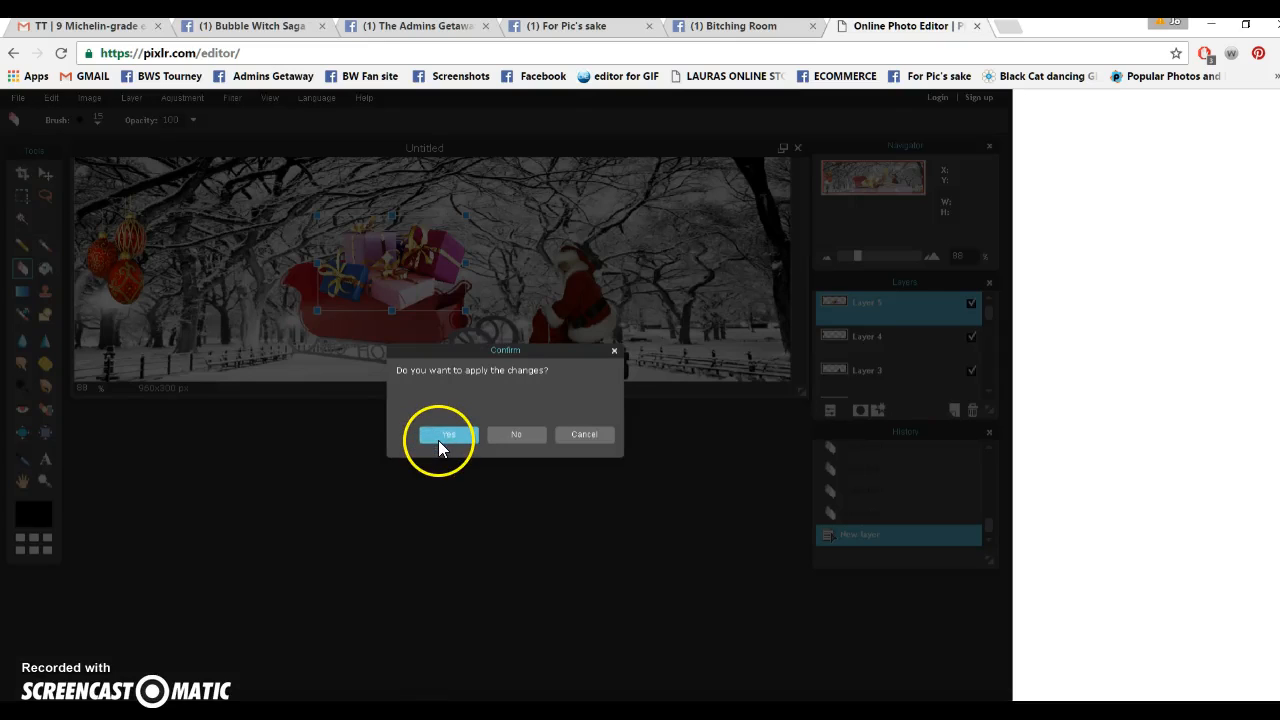
click(448, 434)
Step: Erase the lower part of the blue present where it overlaps the sleigh's side, so the pile sits inside the sleigh
drag(362, 258, 378, 250)
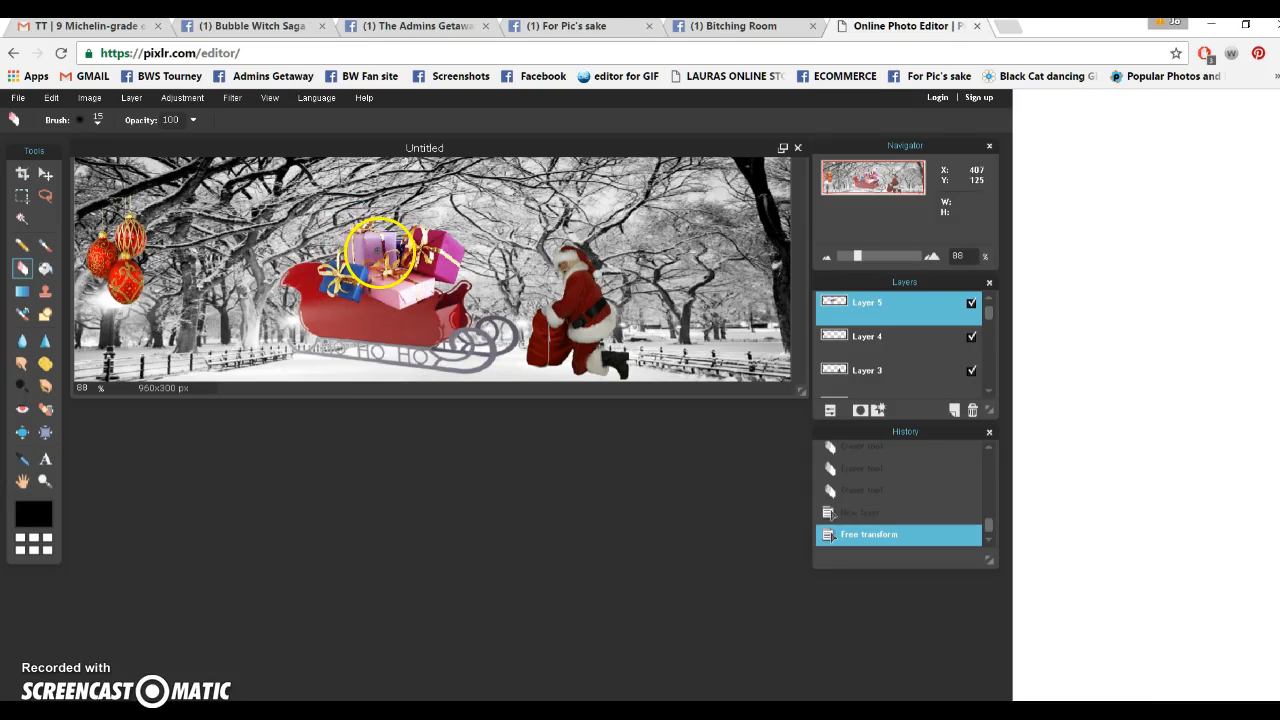
click(20, 268)
mouse_move(218, 277)
mouse_down()
mouse_move(322, 267)
mouse_move(443, 306)
mouse_move(320, 286)
mouse_move(350, 293)
mouse_up()
mouse_move(333, 320)
mouse_down()
mouse_move(344, 260)
mouse_move(372, 256)
mouse_move(364, 278)
mouse_move(326, 270)
mouse_up()
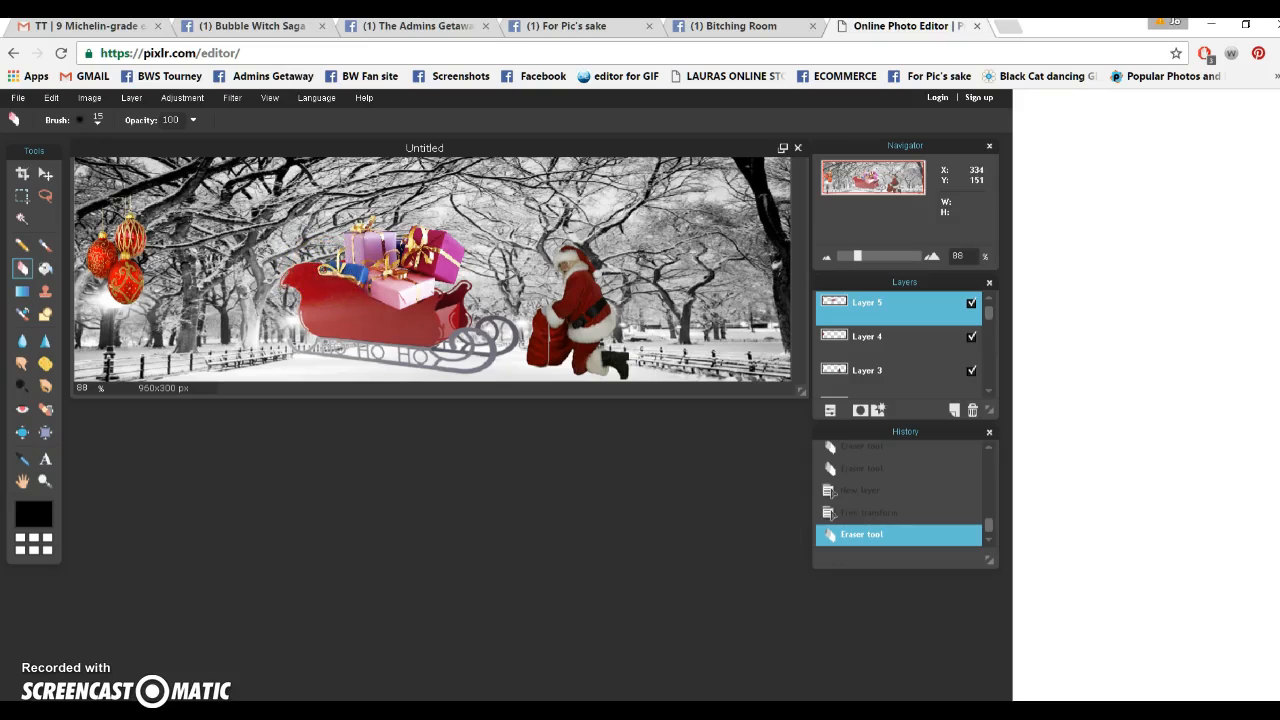
mouse_move(330, 300)
mouse_down()
mouse_move(415, 303)
mouse_move(345, 294)
mouse_move(370, 305)
mouse_up()
Step: Try erasing the pink present's lower corner along the sleigh's rim, and undo the last two eraser strokes
drag(430, 311, 437, 311)
click(432, 304)
mouse_move(410, 345)
mouse_down()
mouse_move(423, 300)
mouse_move(400, 288)
mouse_move(334, 357)
mouse_move(409, 309)
mouse_move(447, 303)
mouse_move(423, 307)
mouse_up()
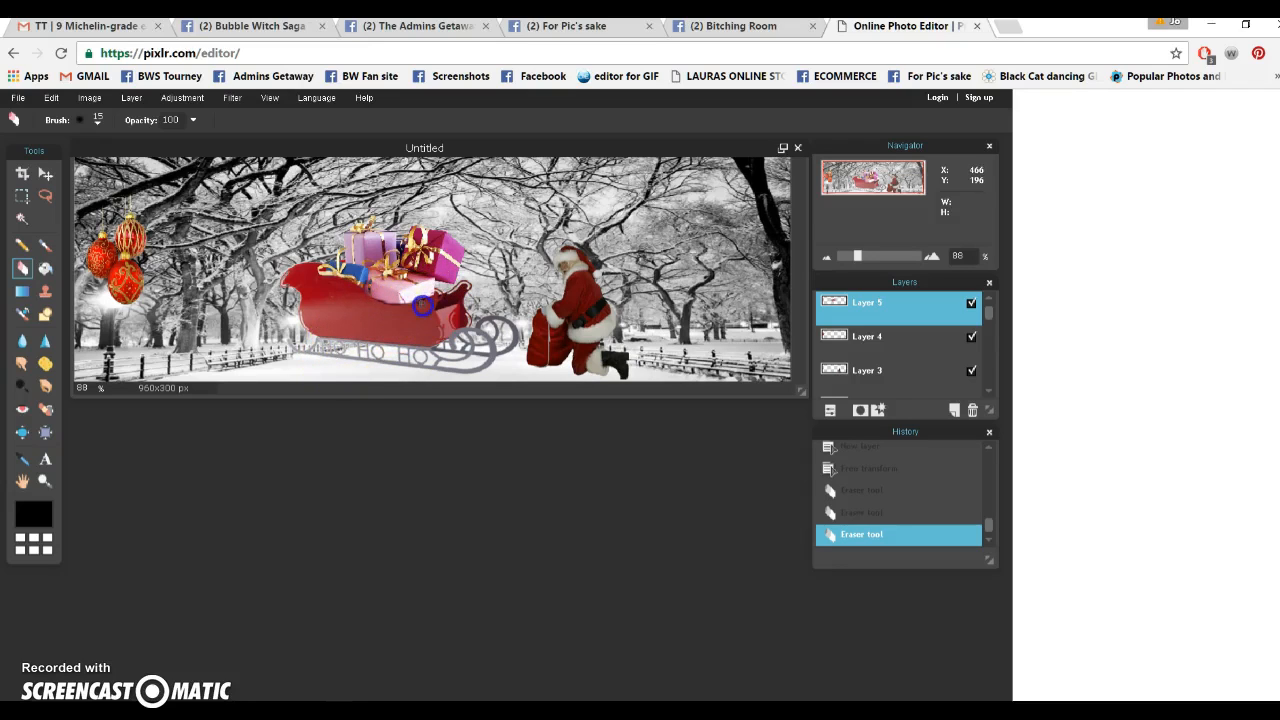
click(50, 97)
click(55, 119)
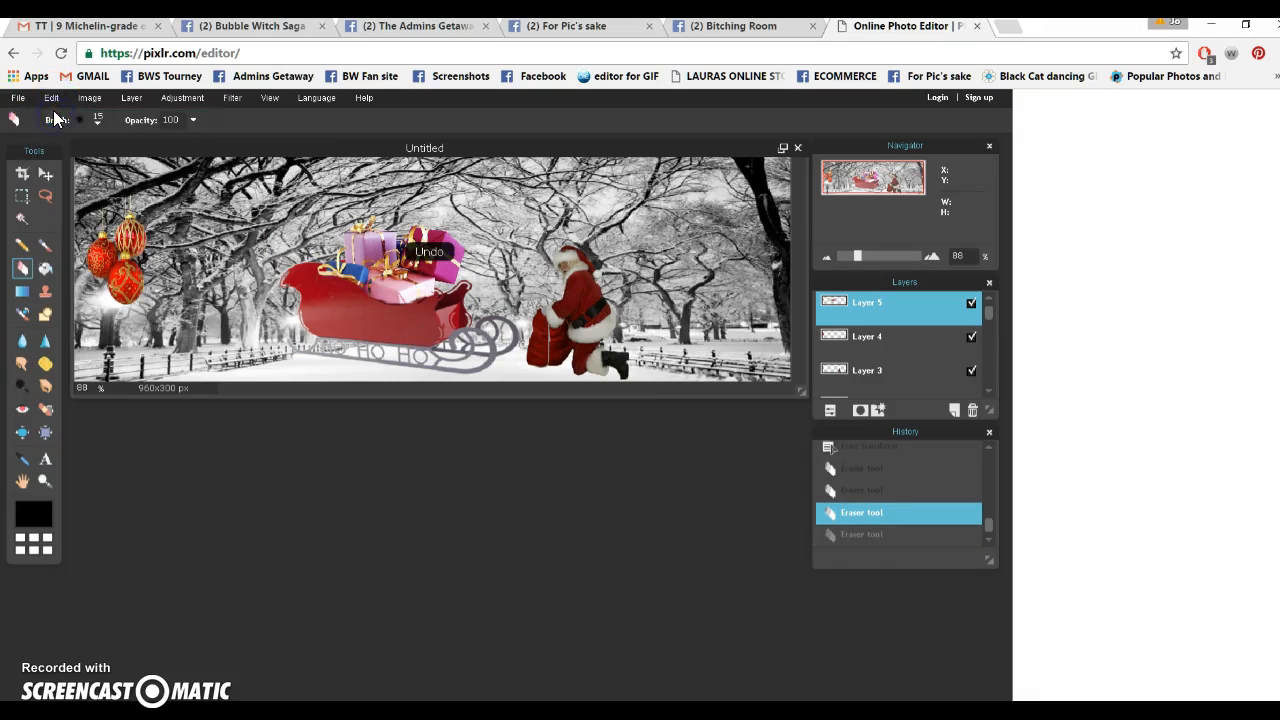
click(50, 97)
click(54, 119)
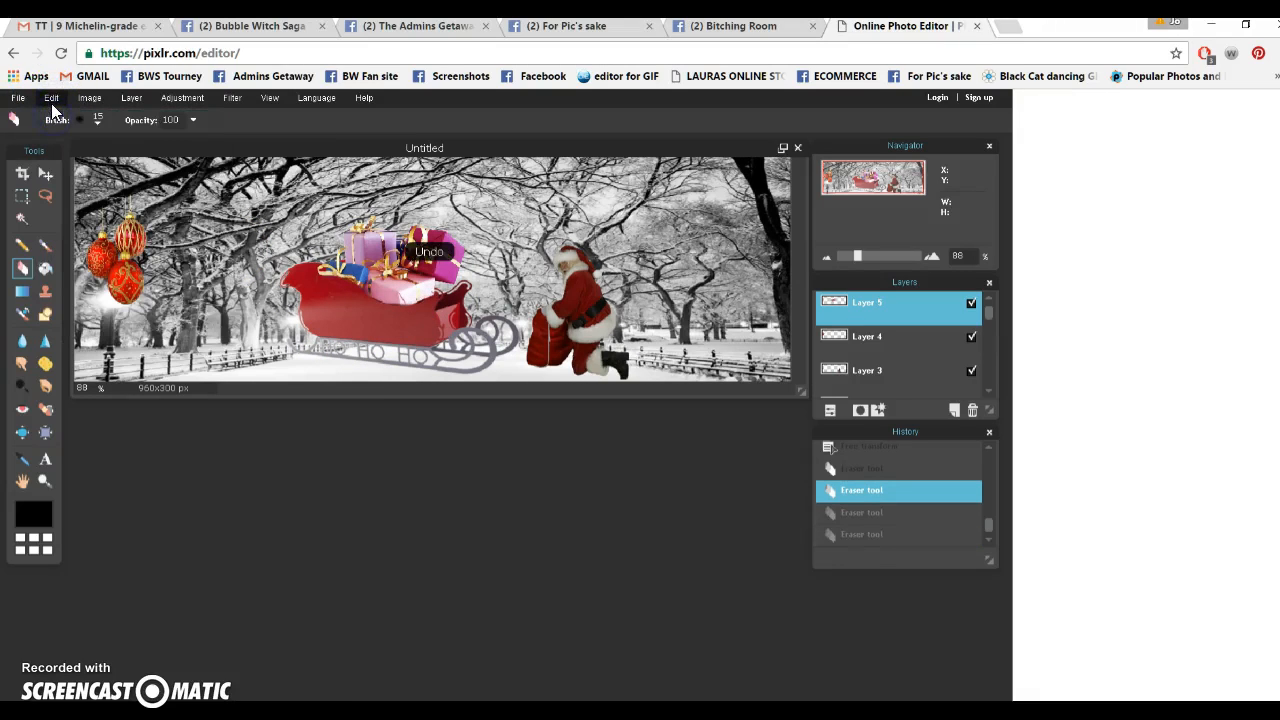
Step: Undo one more eraser stroke on the presents layer
click(50, 97)
click(54, 119)
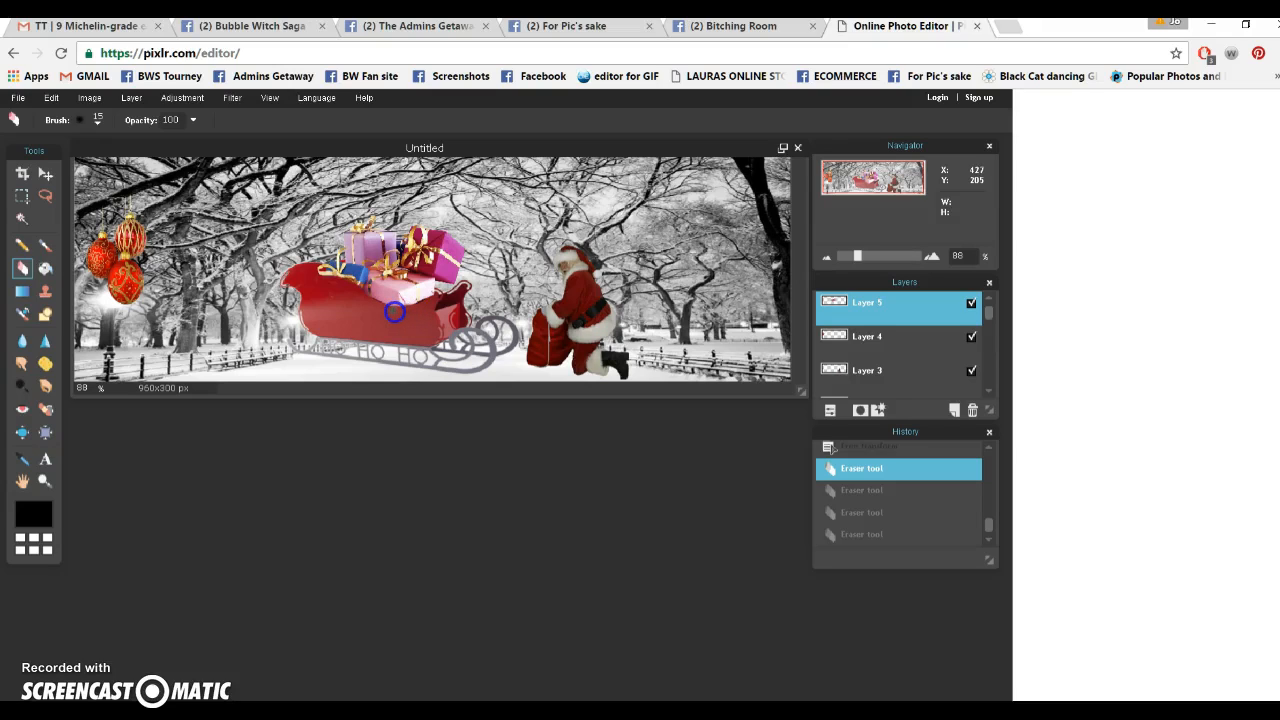
mouse_move(382, 307)
mouse_down()
mouse_move(456, 332)
mouse_move(532, 320)
mouse_move(382, 313)
mouse_up()
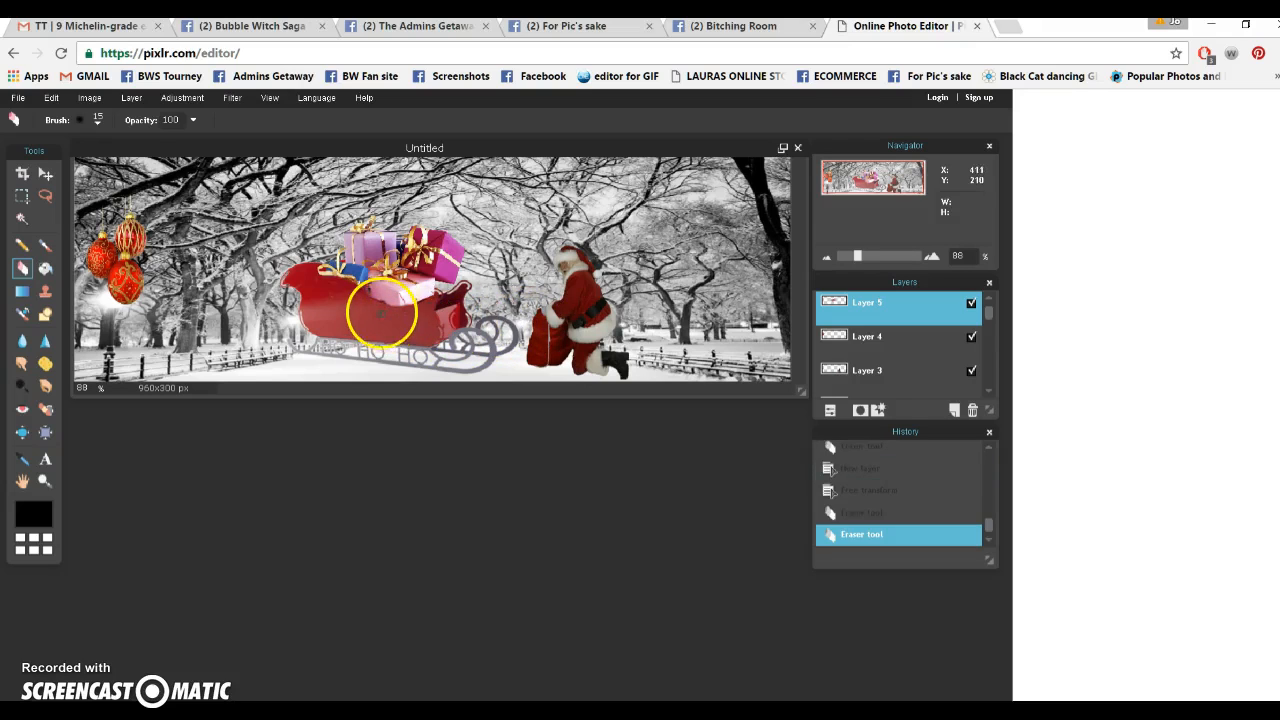
click(50, 98)
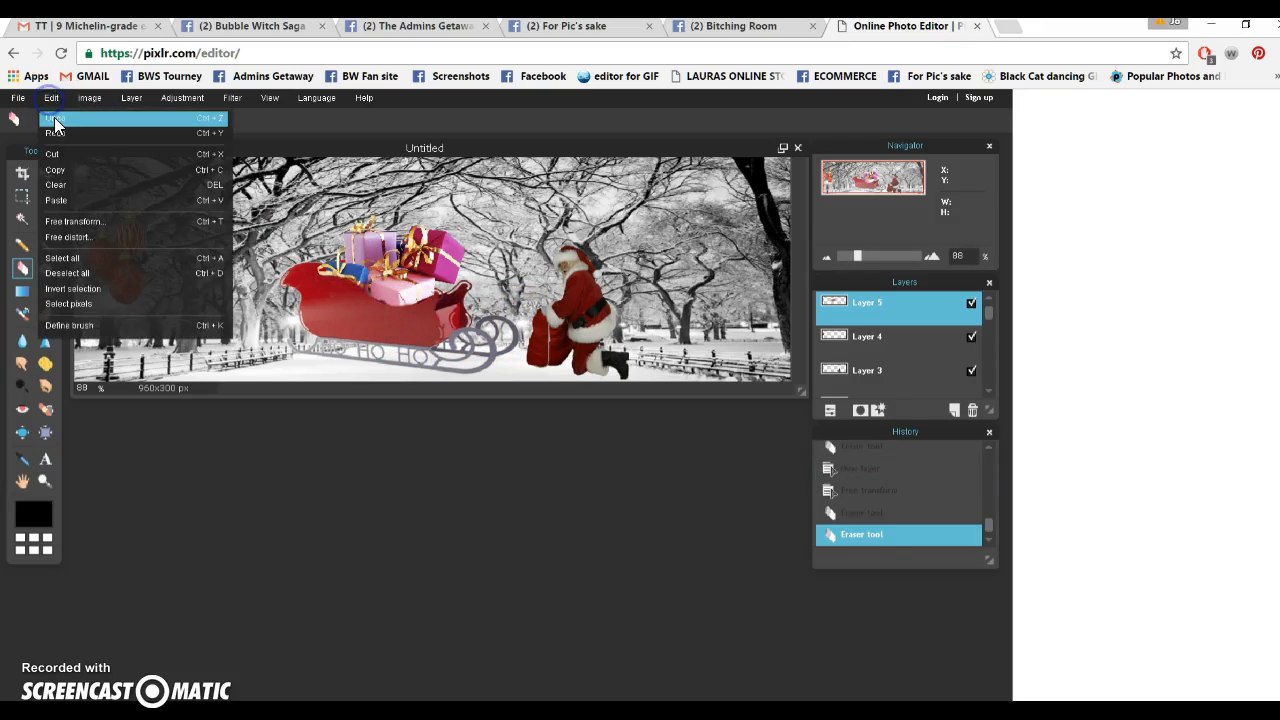
click(54, 119)
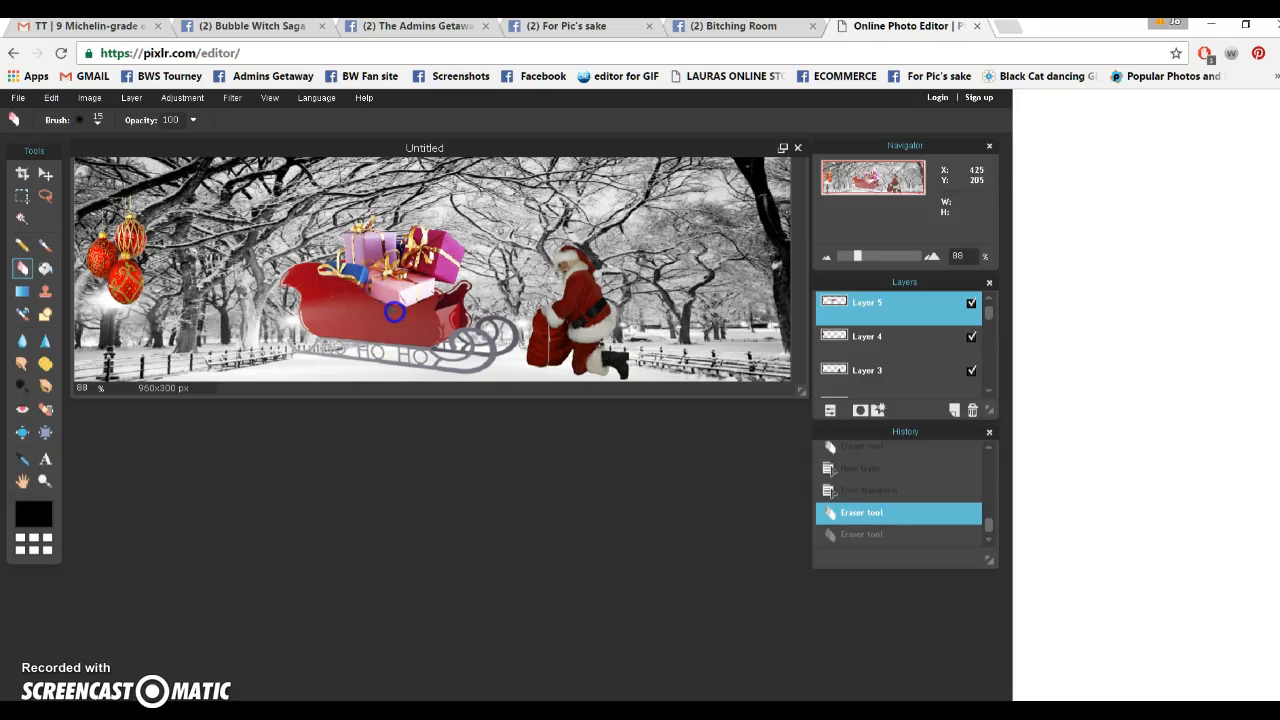
Step: Erase two small spots of the pink present's lower edge where it overlaps the sleigh's rim
click(420, 309)
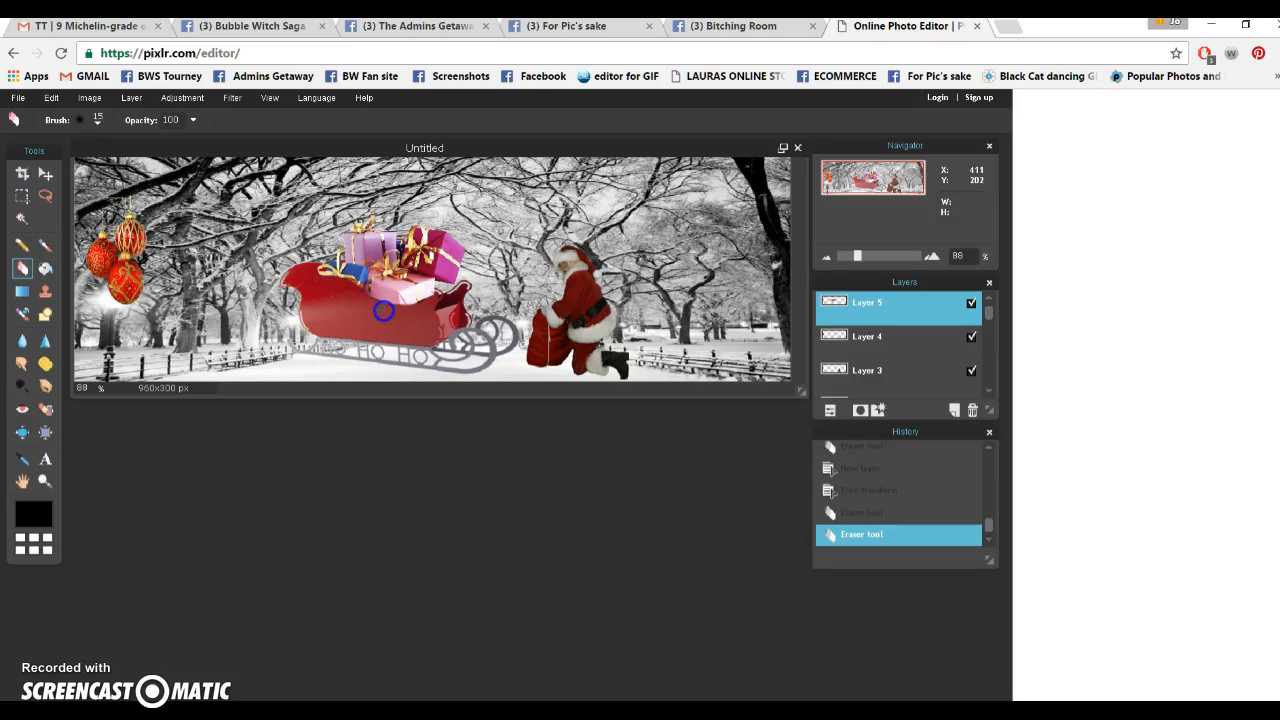
click(380, 308)
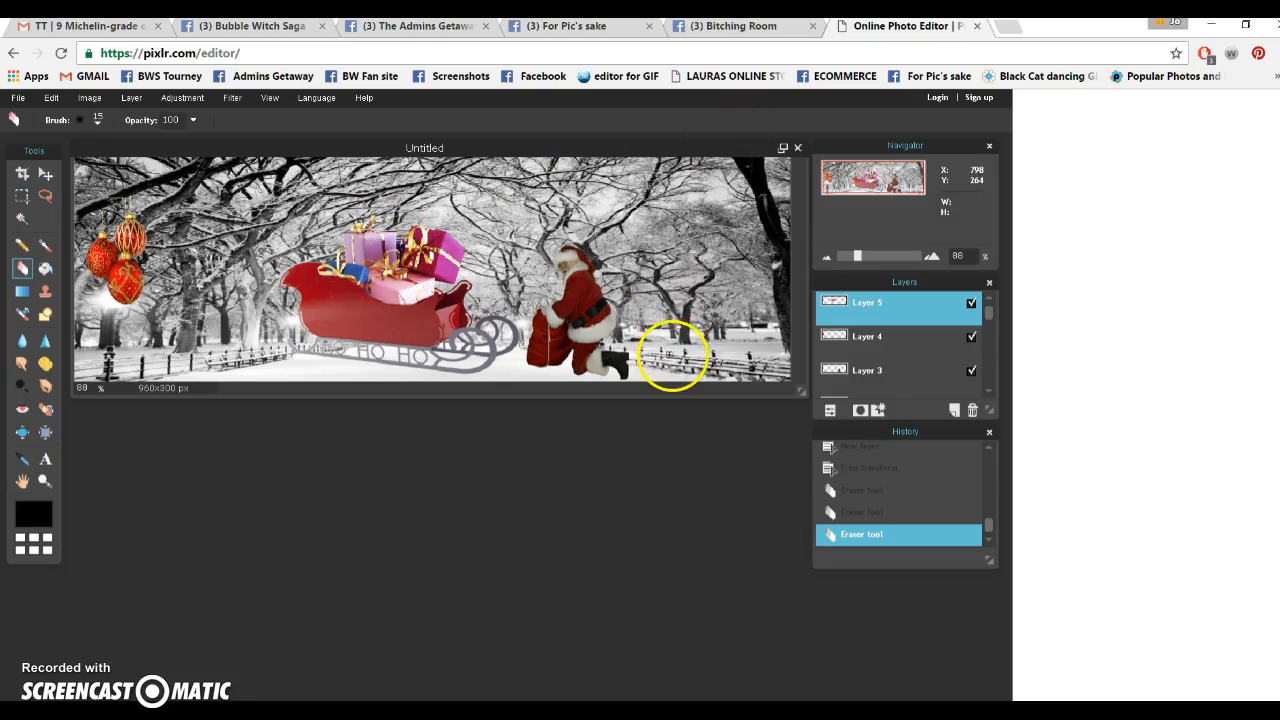
Step: Add the "Christmas car transparent" picture of the blue cat from the Christmas folder as a new layer
click(131, 97)
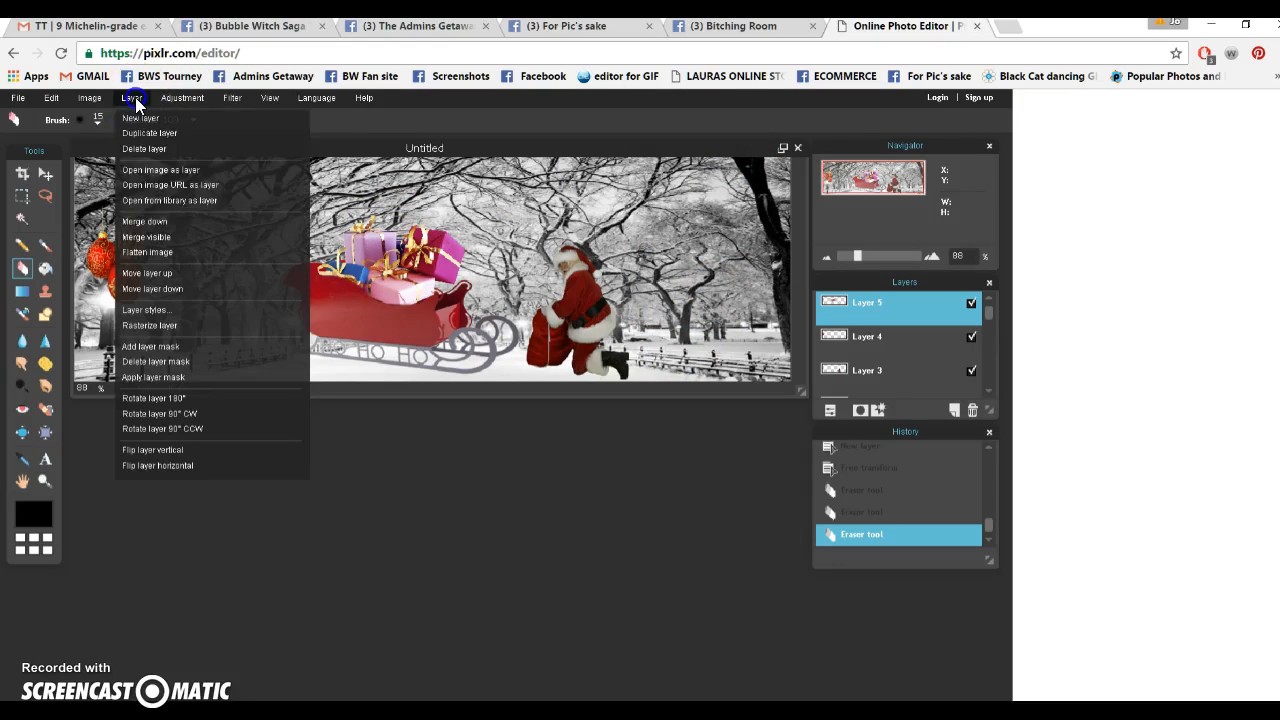
click(170, 171)
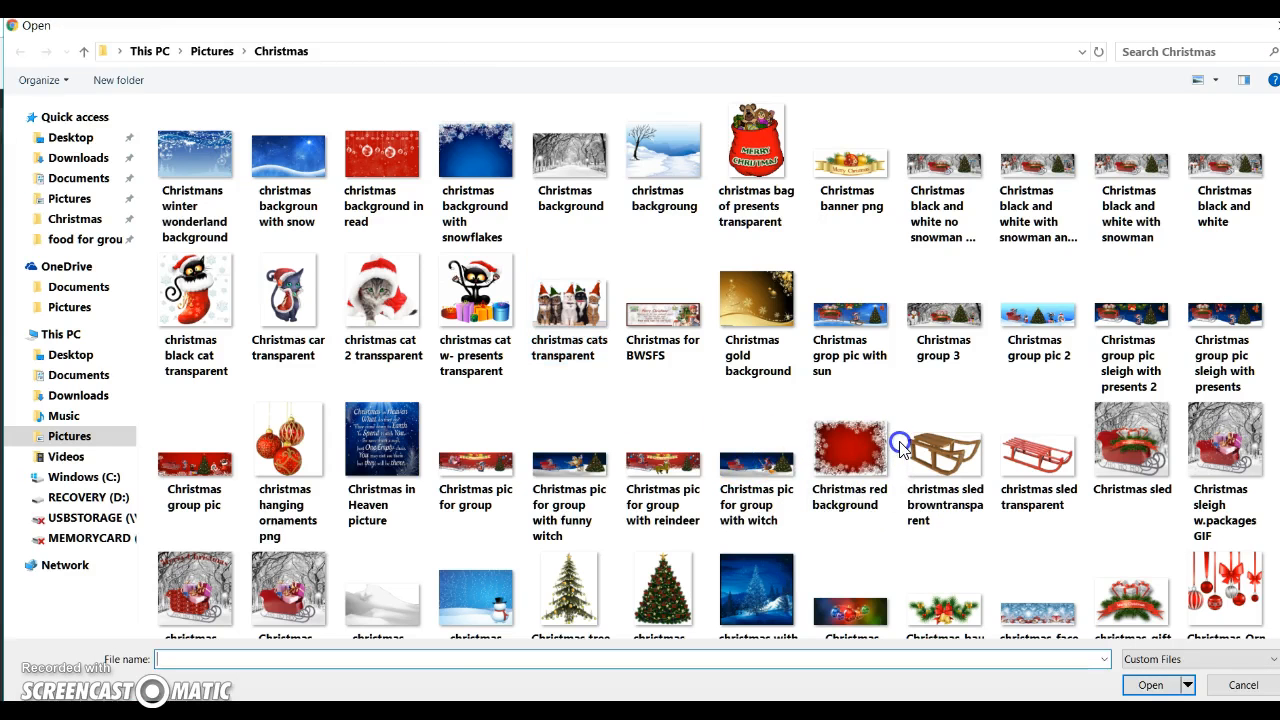
scroll(900, 447, down, 2)
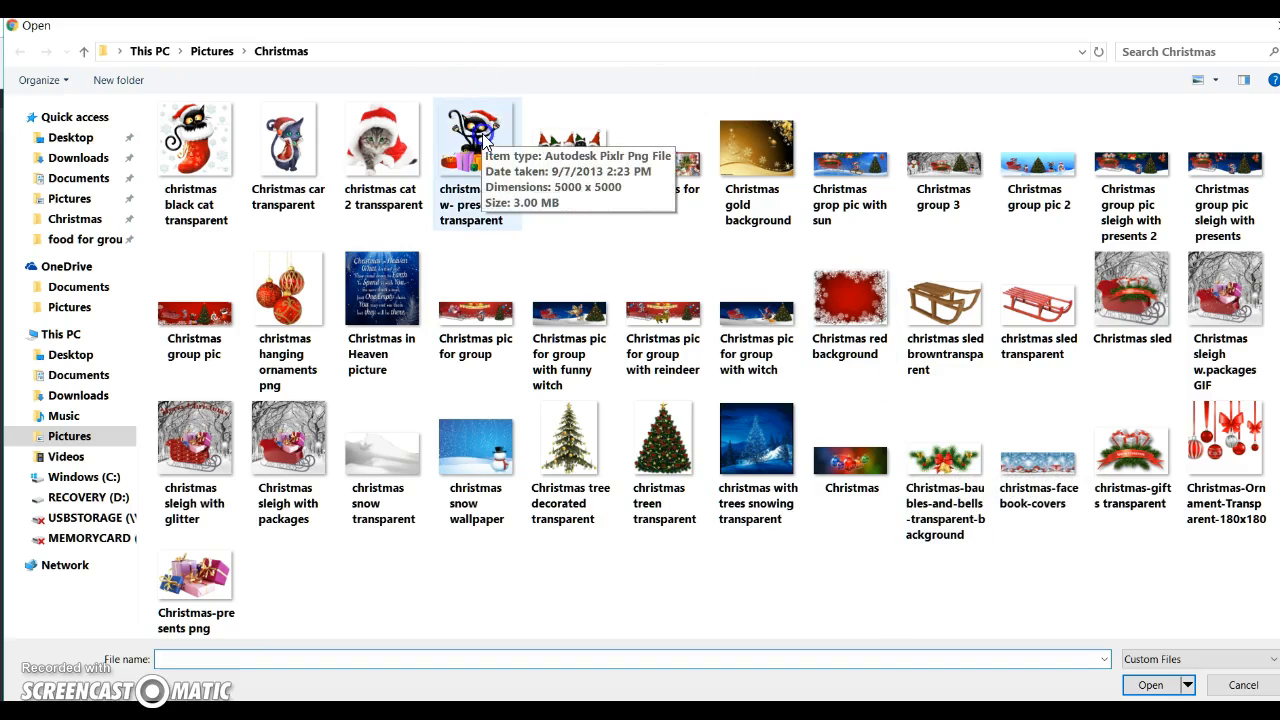
click(283, 148)
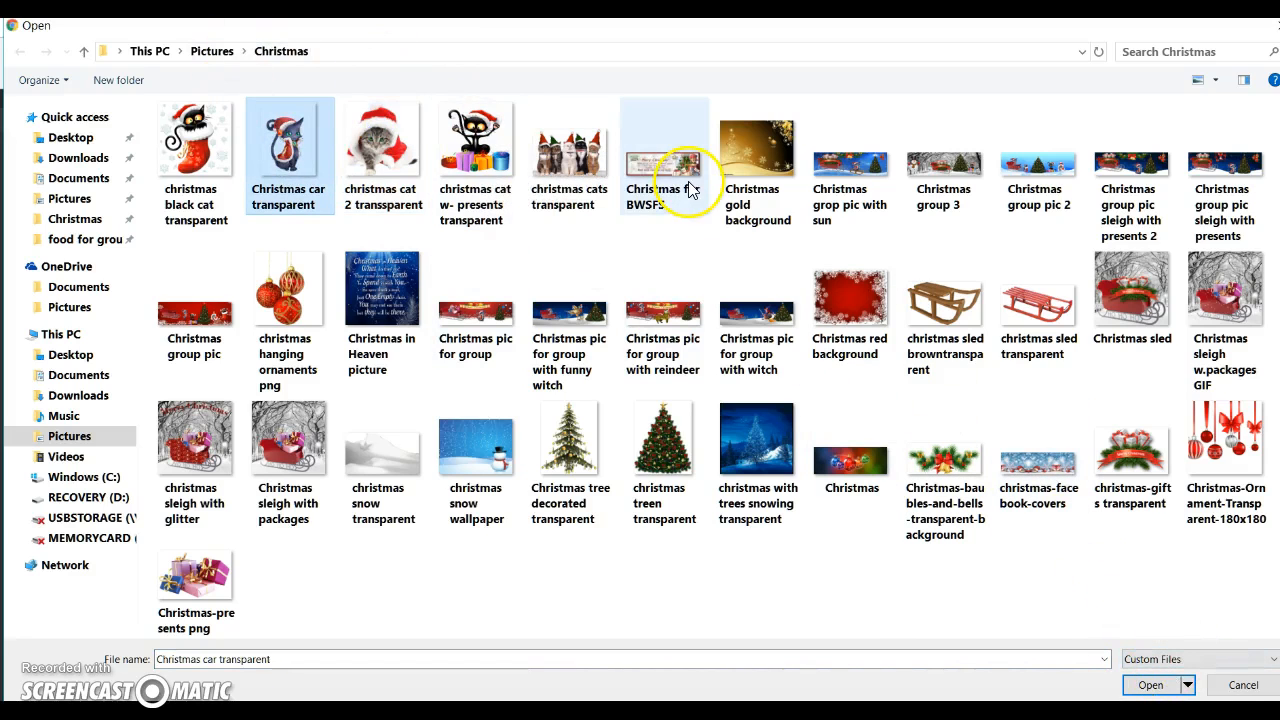
click(1152, 686)
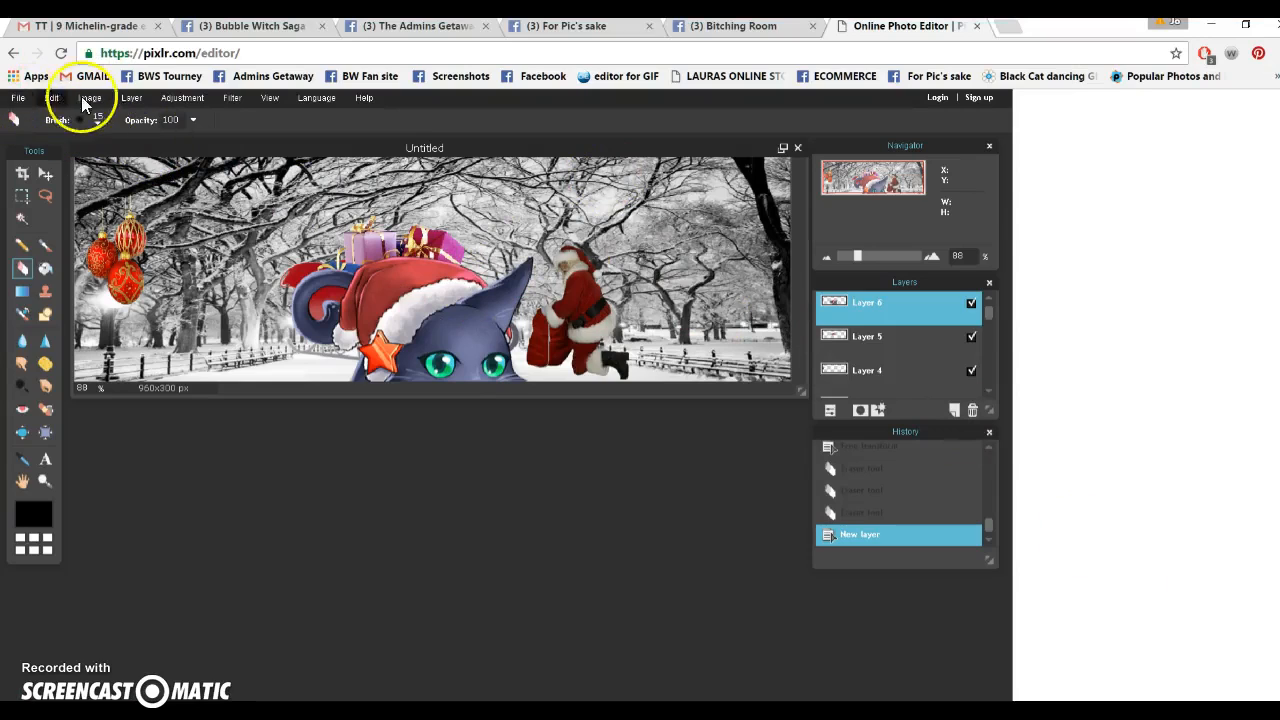
Step: Free transform the cat layer to a small figure, place it by the fence behind Santa, and apply the change
click(50, 97)
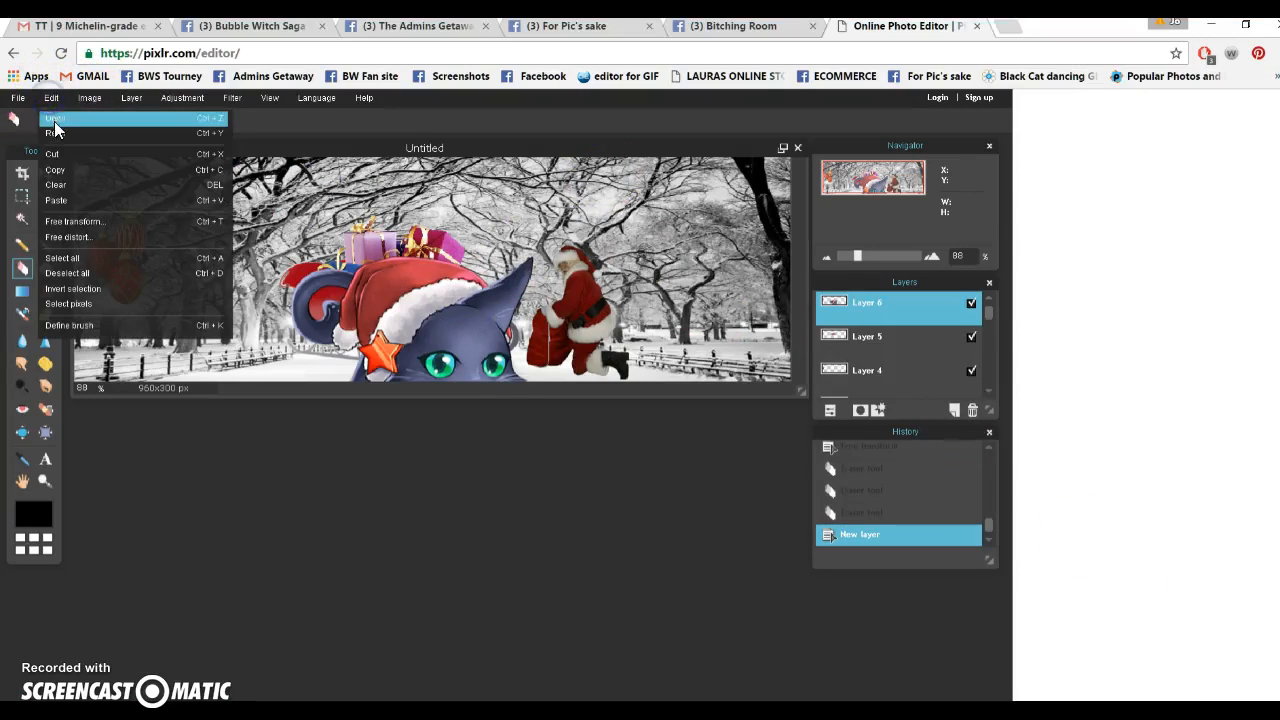
click(67, 222)
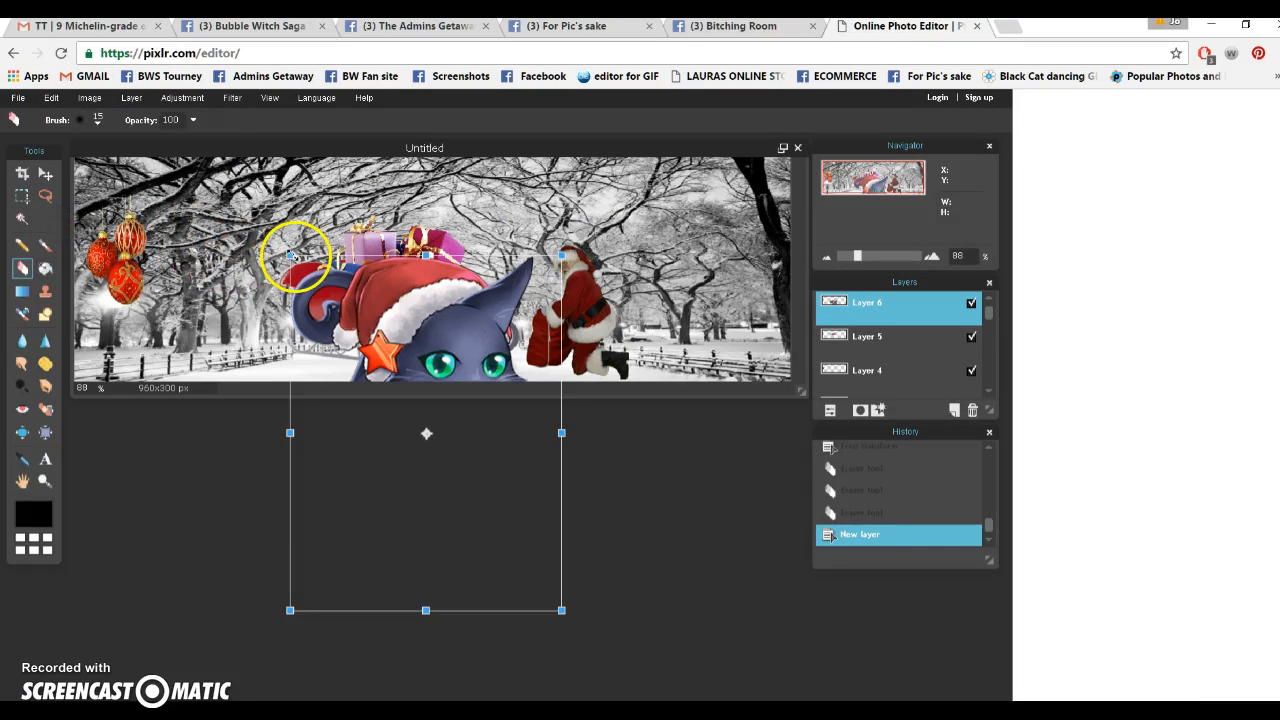
drag(290, 260, 750, 283)
drag(788, 239, 737, 313)
click(636, 460)
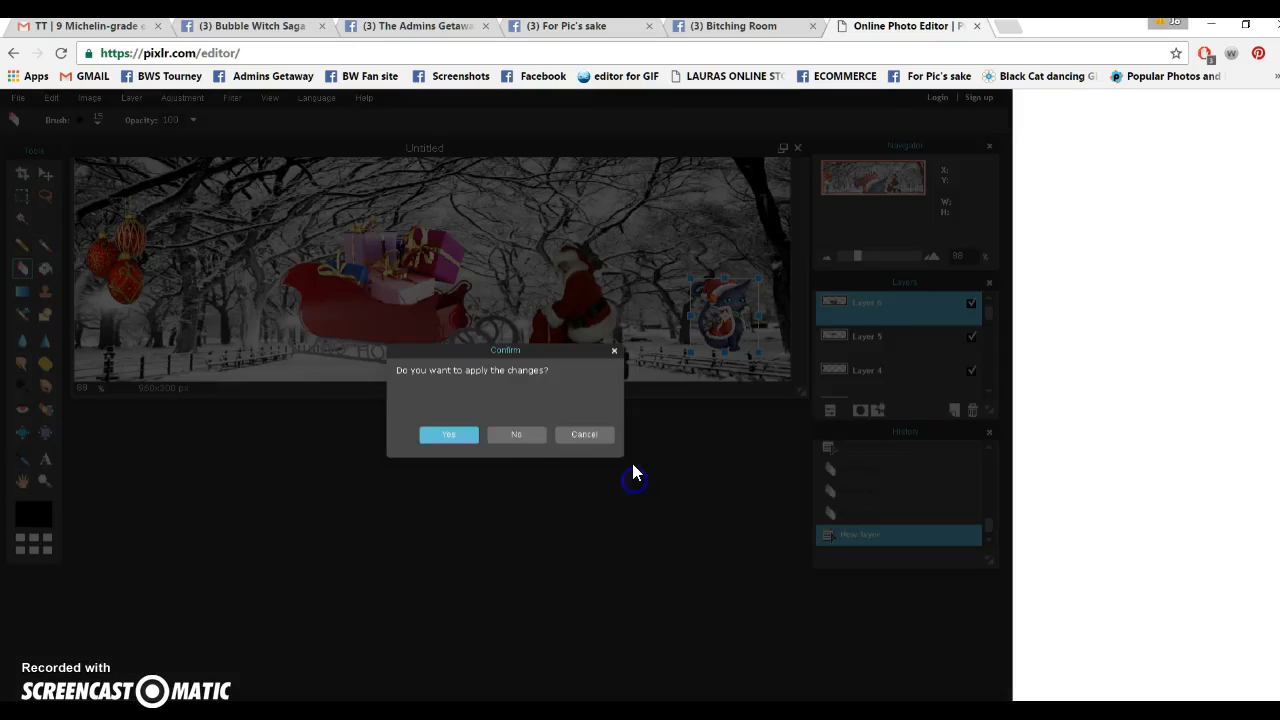
click(460, 435)
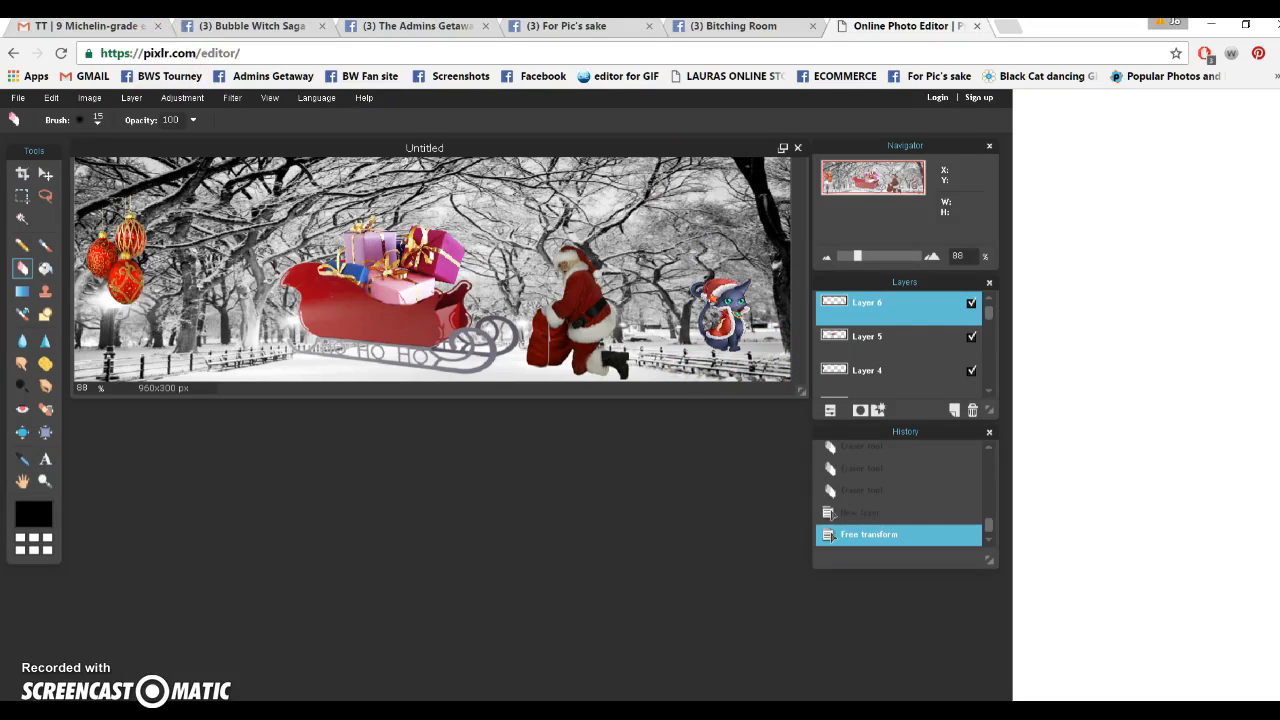
Step: Choose the "MerryChristmas01 transprent" lettering in the Pictures folder as the image for a new layer
click(131, 98)
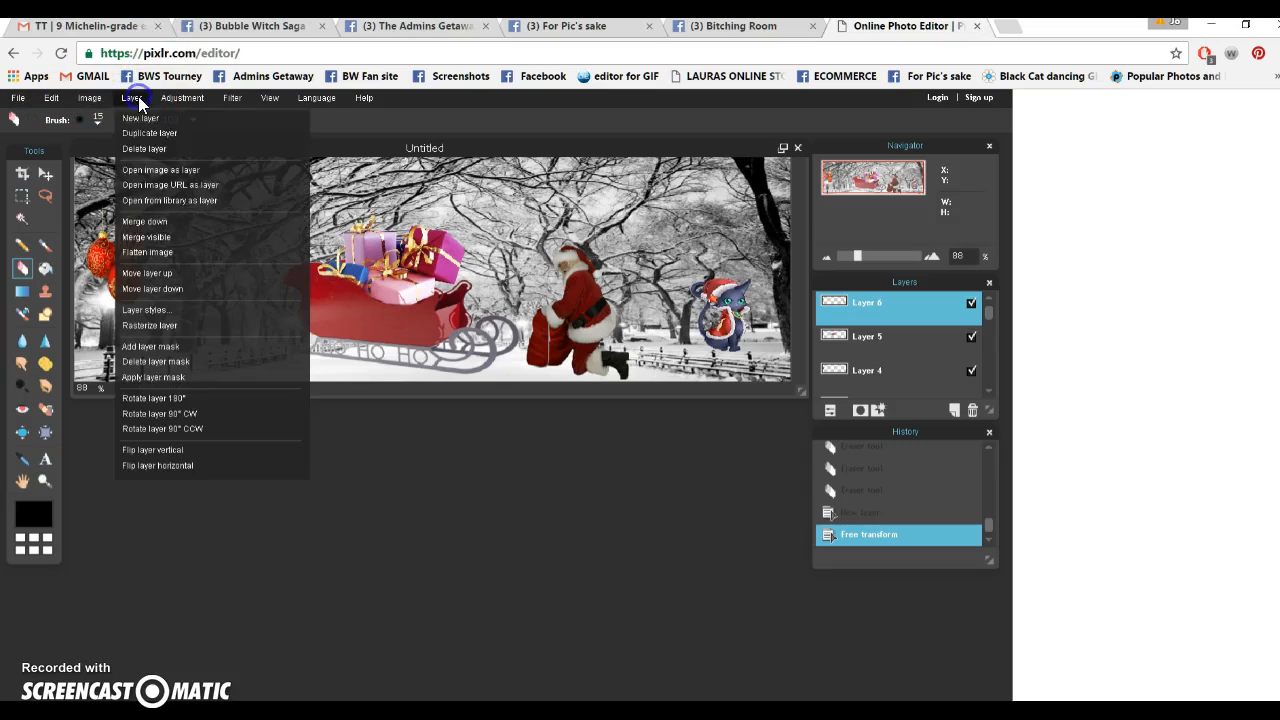
click(148, 177)
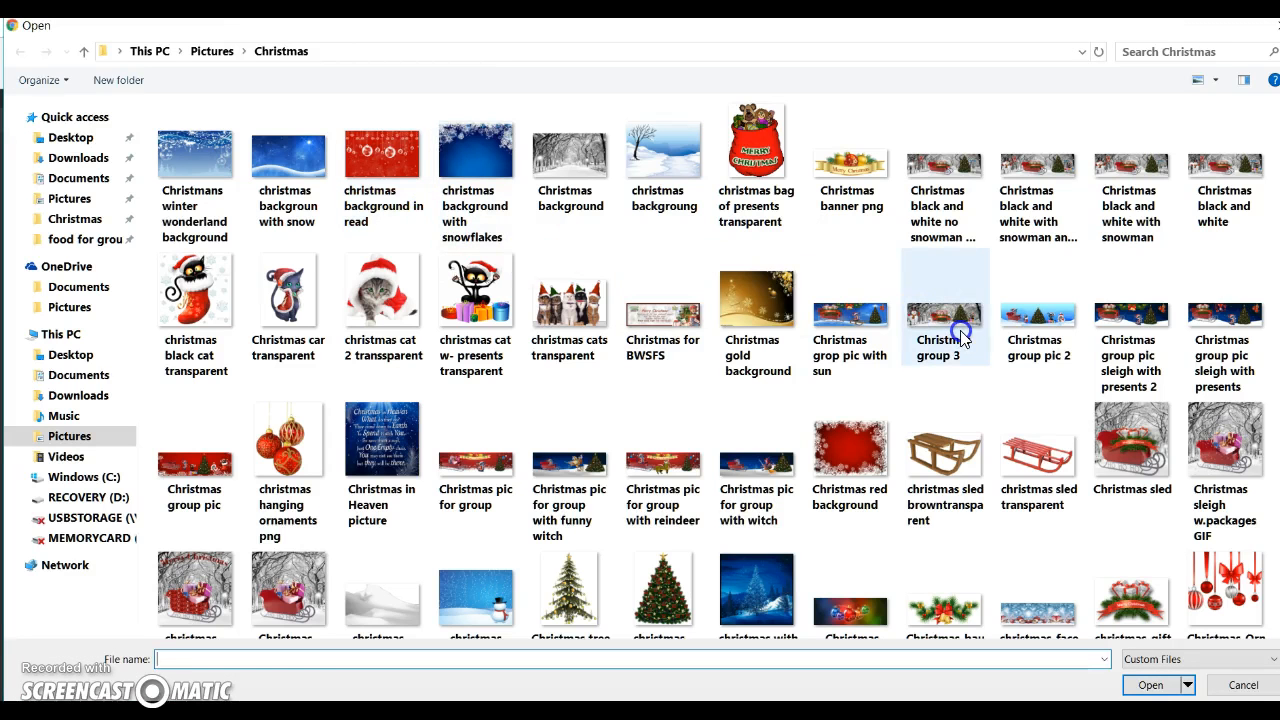
scroll(1029, 411, down, 2)
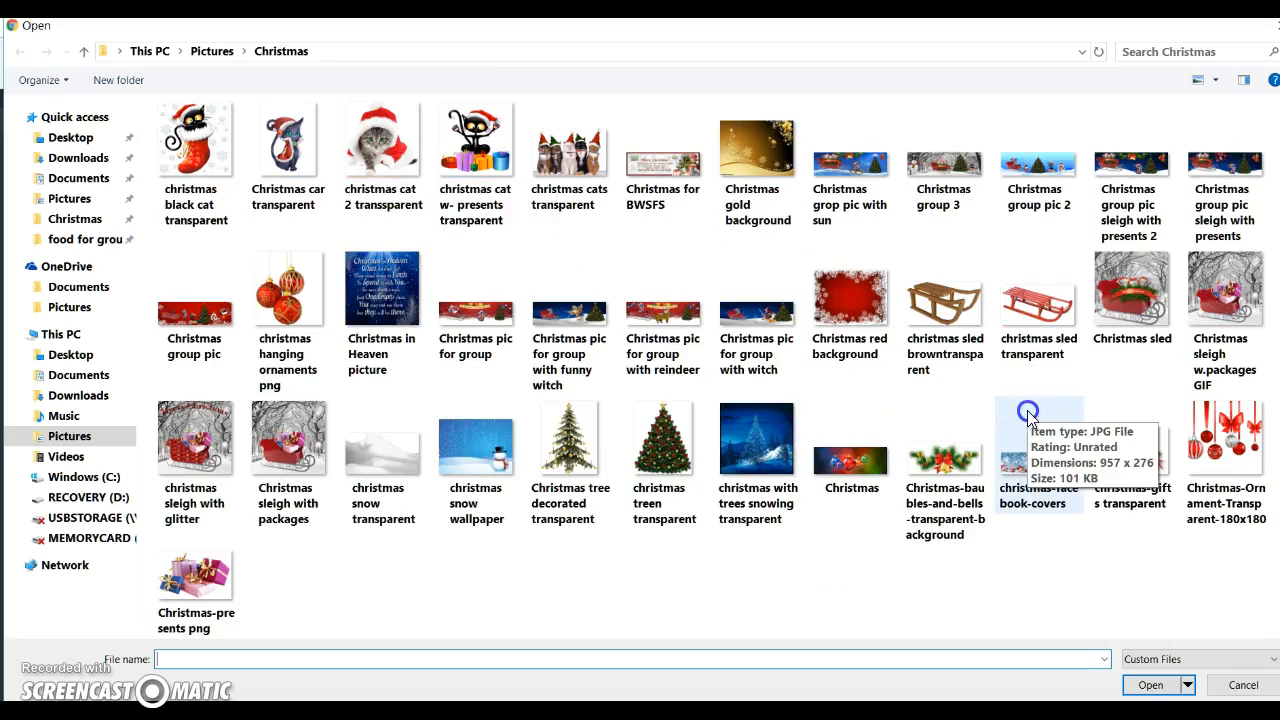
click(69, 198)
scroll(820, 340, down, 2)
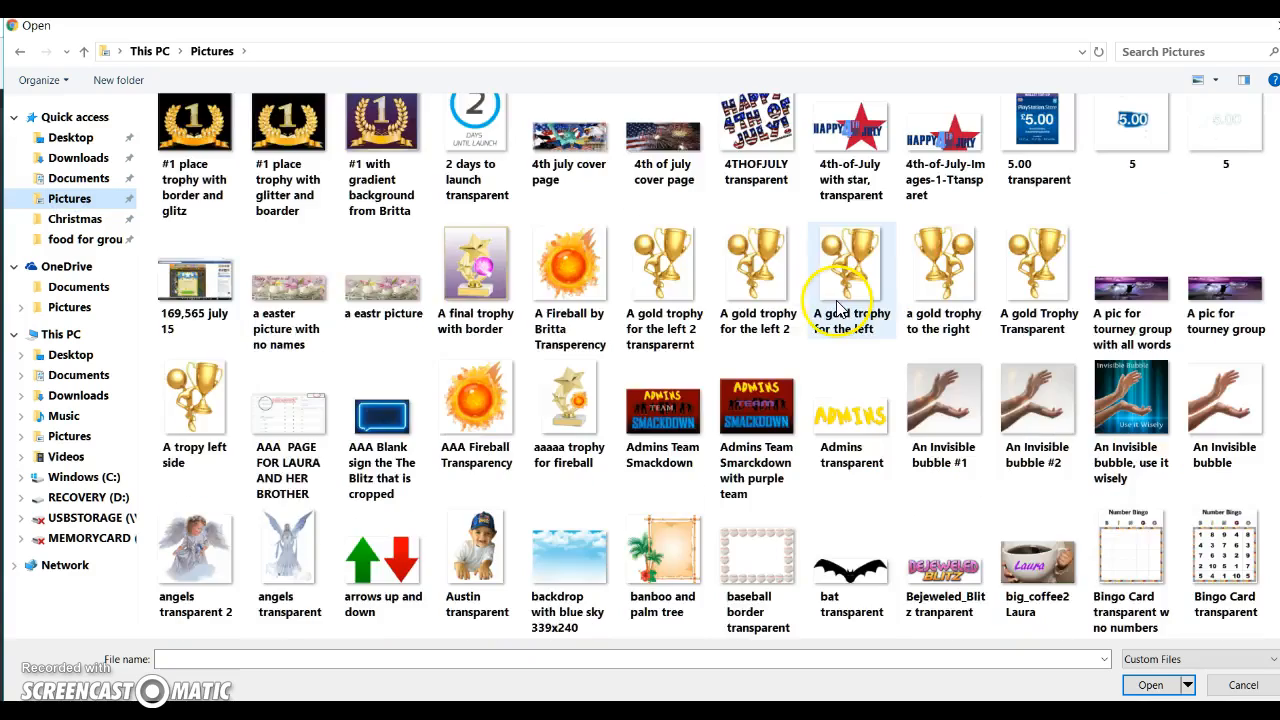
scroll(838, 307, down, 10)
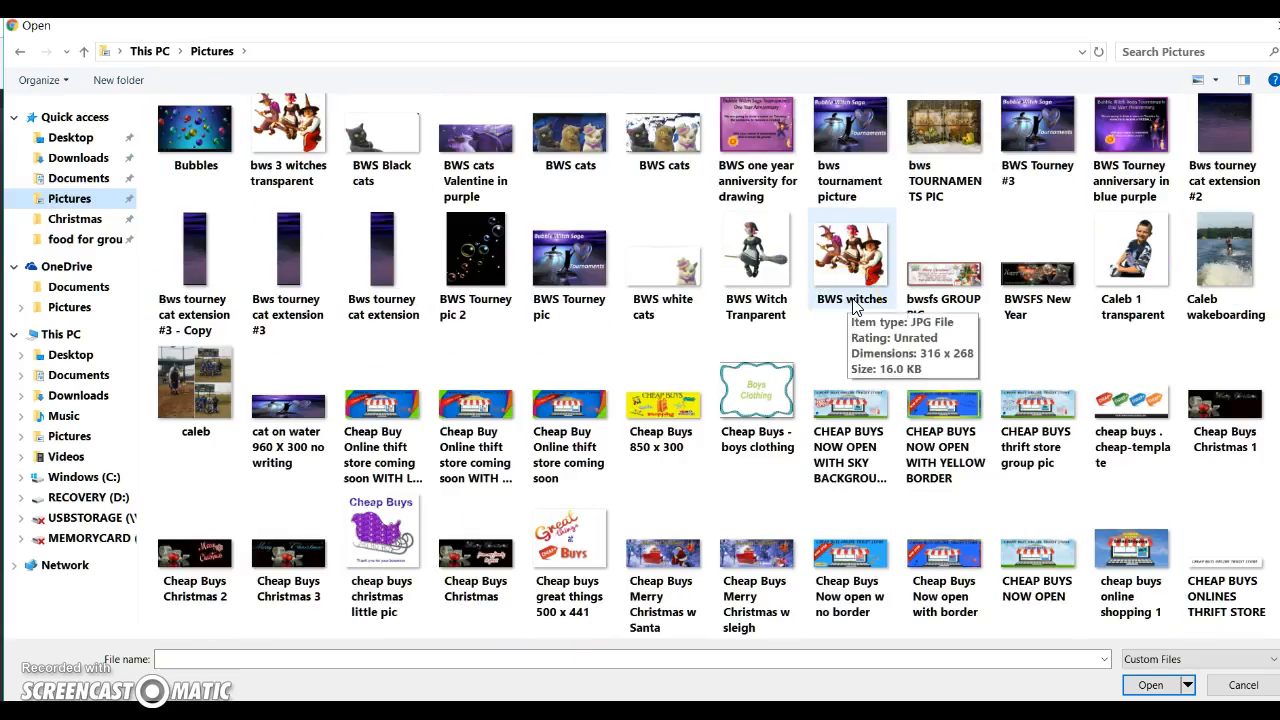
scroll(848, 312, down, 10)
scroll(848, 330, down, 10)
scroll(846, 325, down, 10)
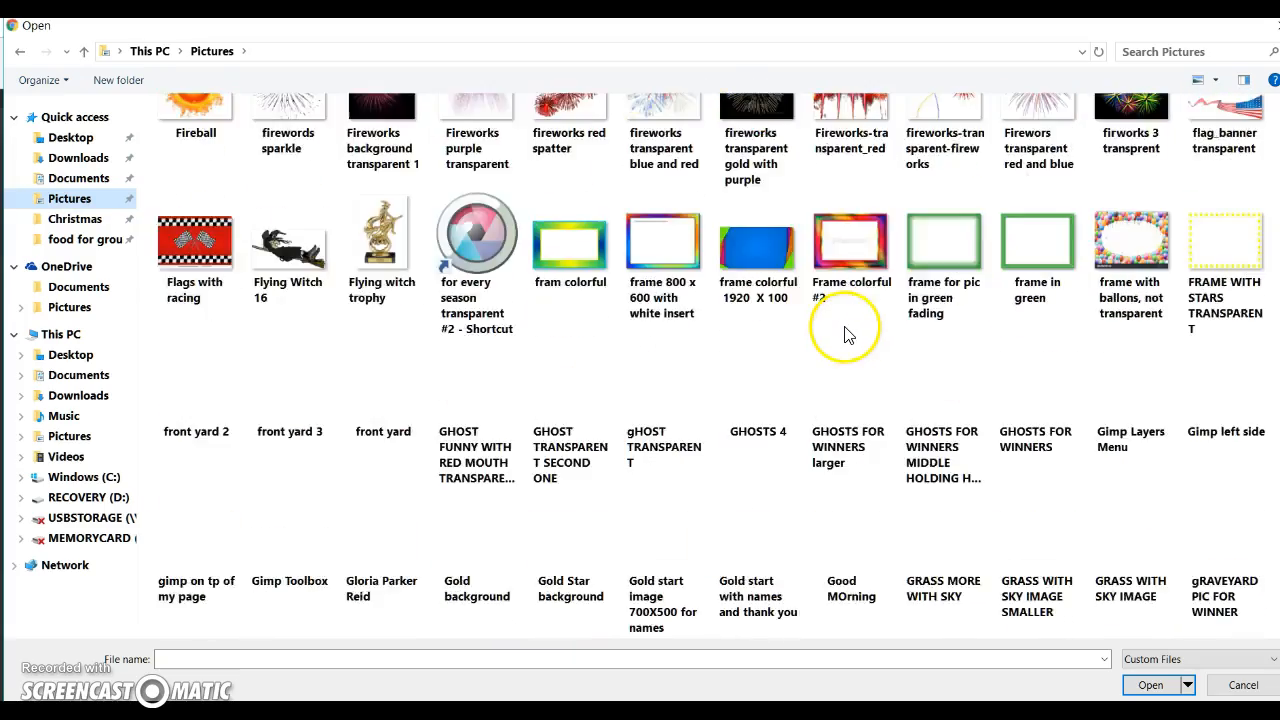
scroll(840, 340, down, 10)
scroll(836, 342, down, 5)
scroll(834, 345, down, 10)
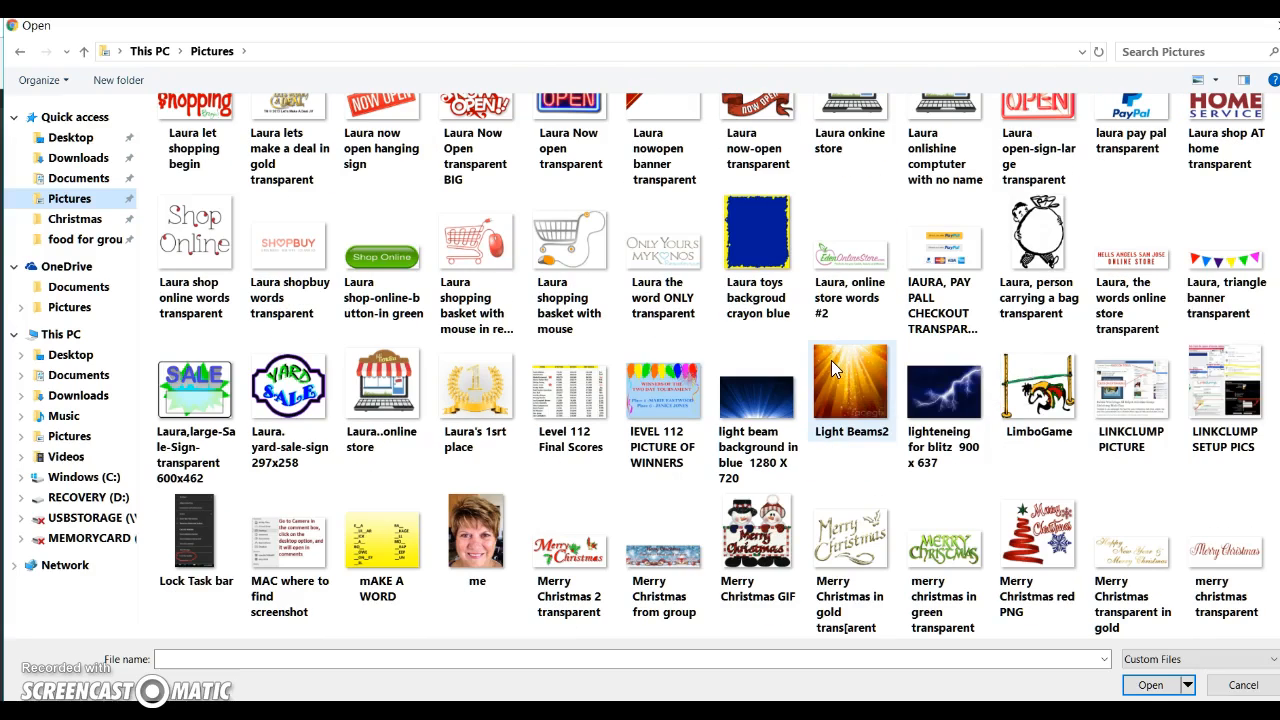
scroll(980, 415, down, 5)
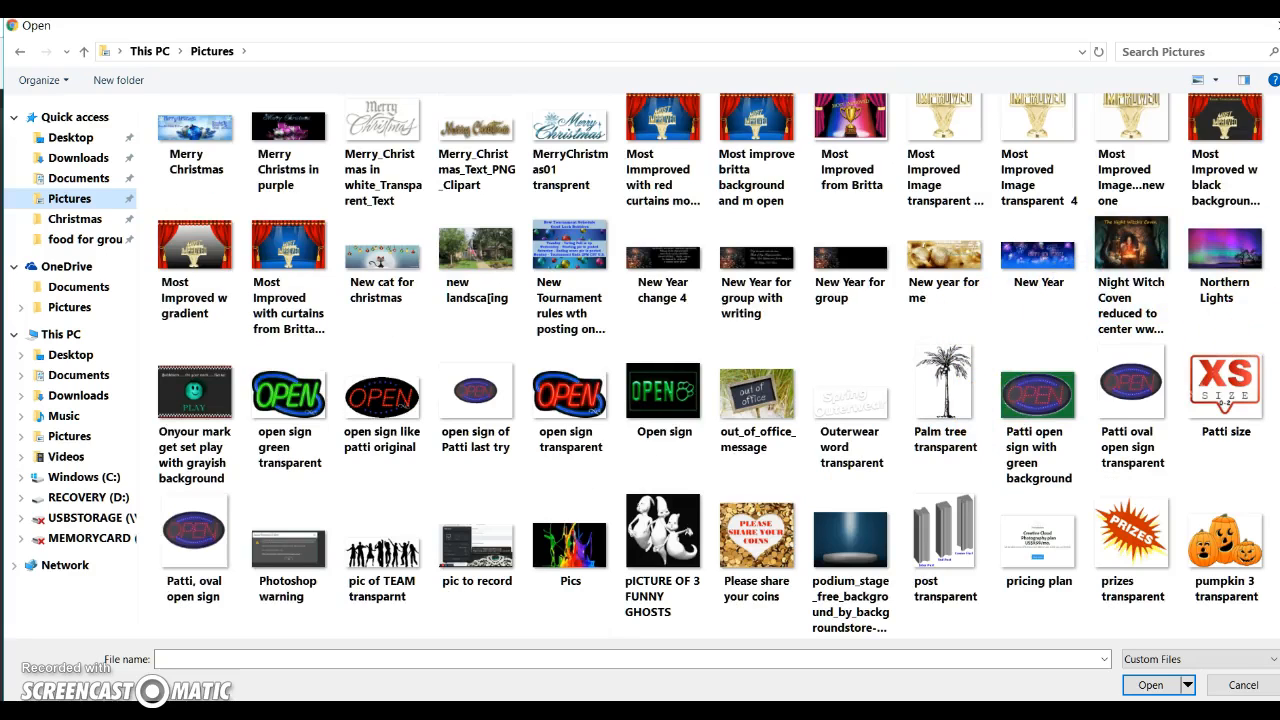
scroll(1112, 440, up, 4)
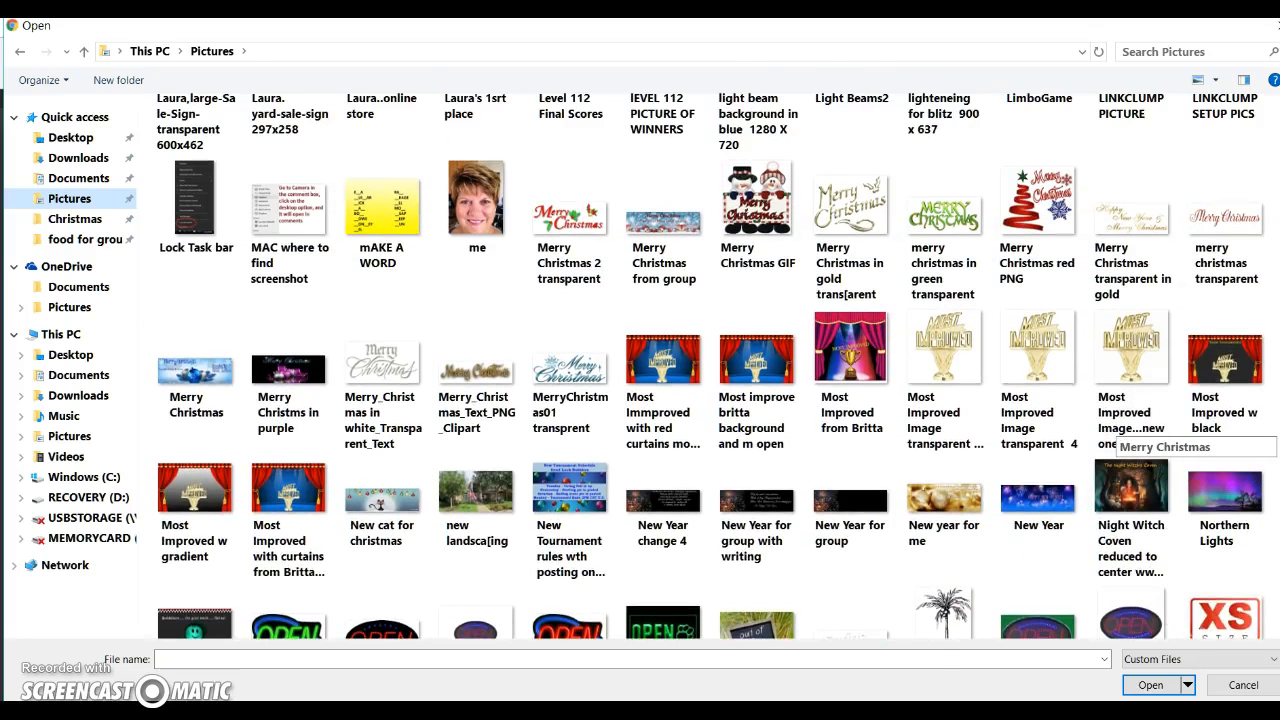
scroll(1112, 440, up, 1)
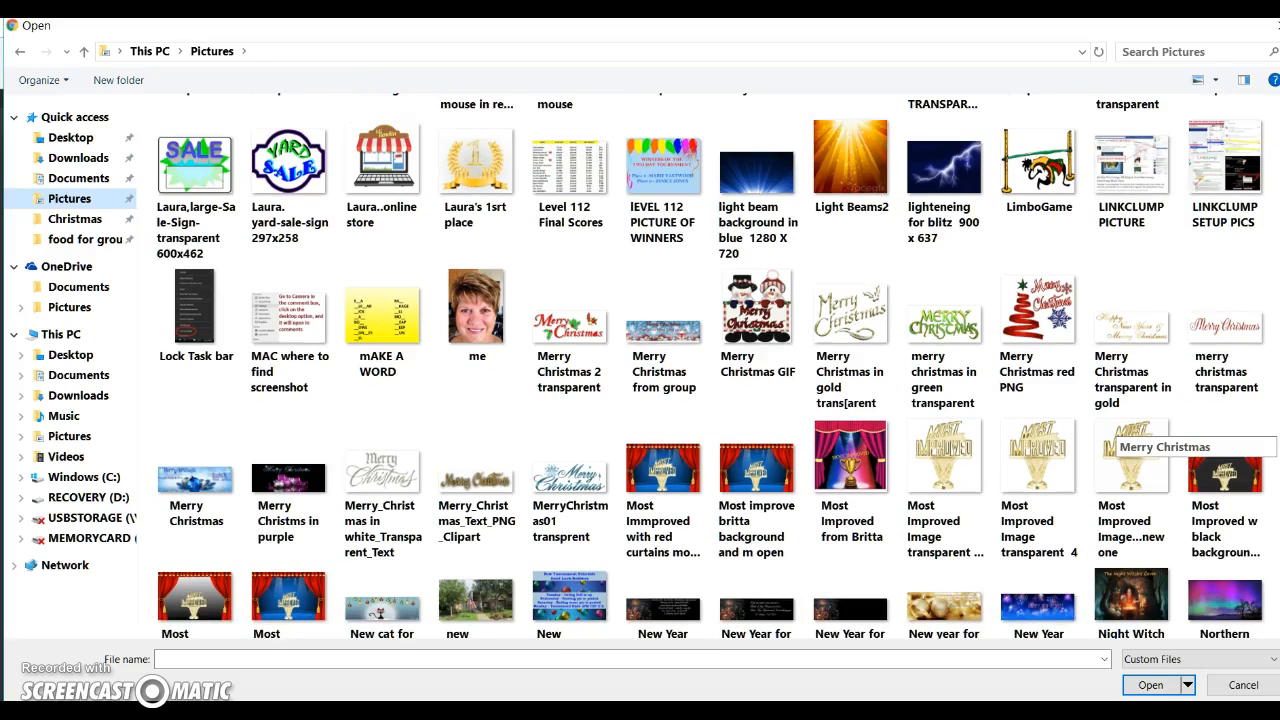
click(565, 487)
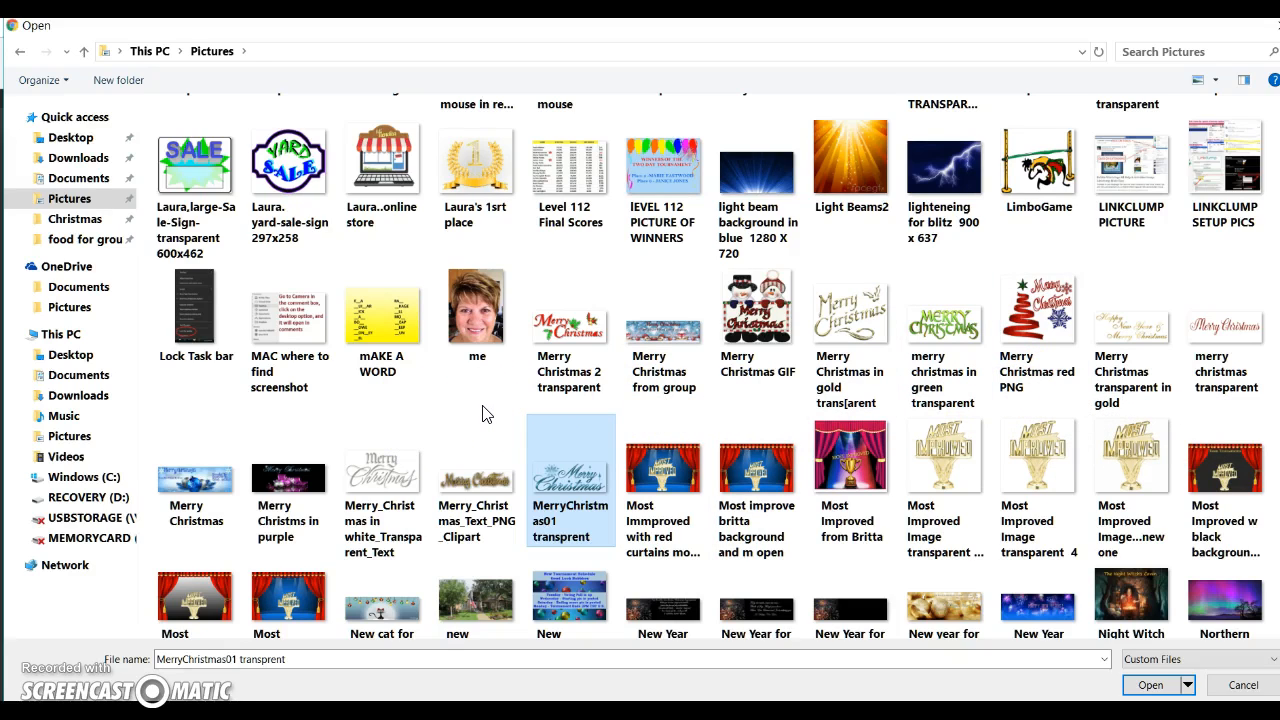
Step: Look through the other images in the Pictures folder, and open the selected Merry Christmas lettering as a new layer
scroll(483, 415, down, 2)
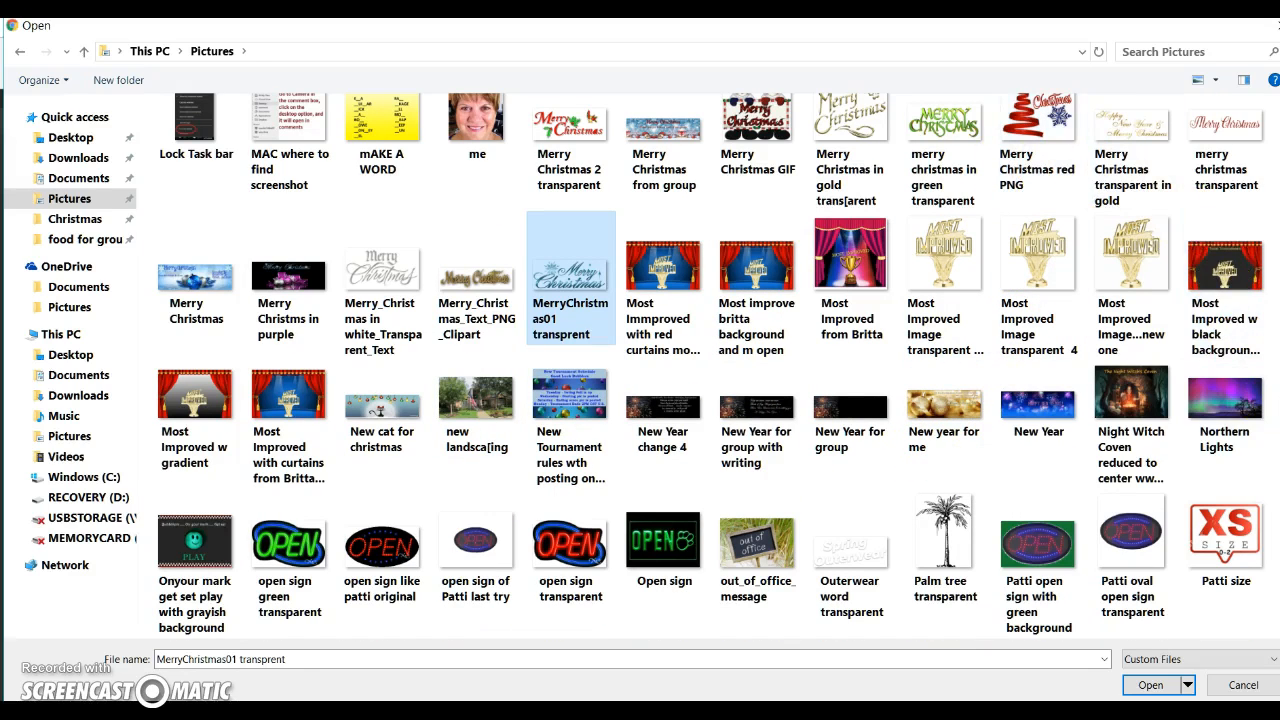
scroll(1120, 420, up, 1)
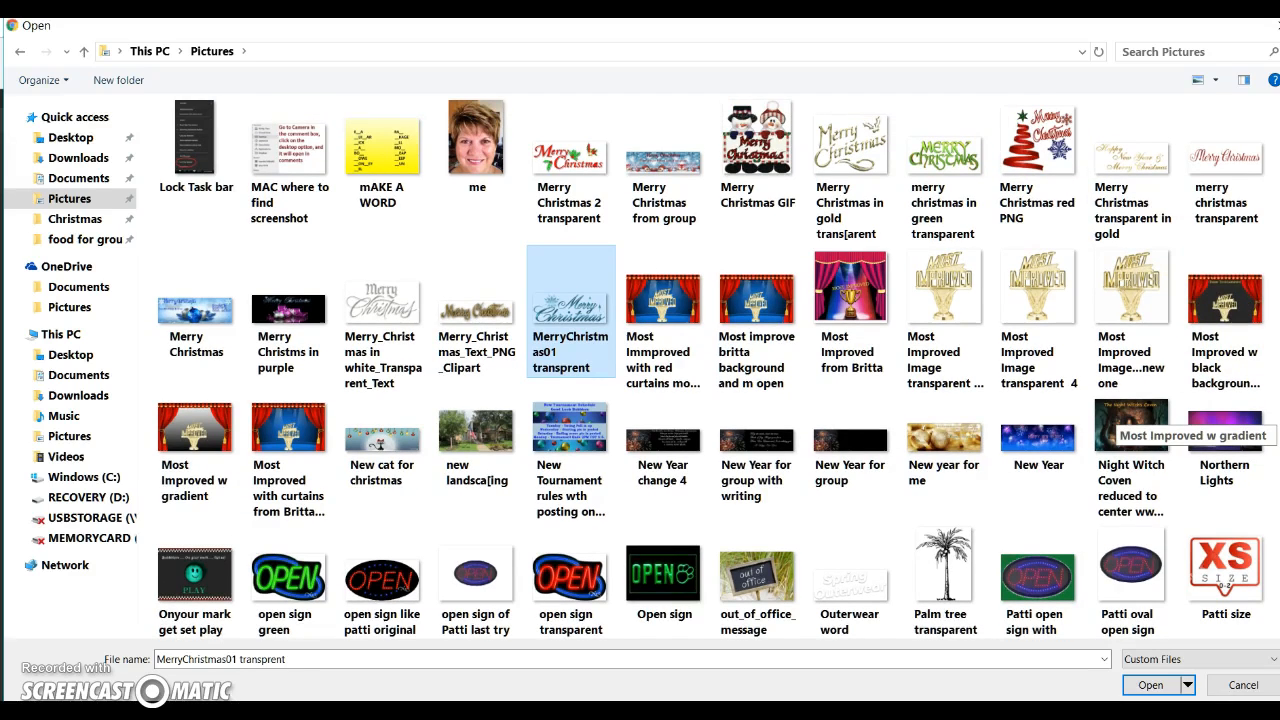
scroll(1120, 420, up, 10)
scroll(1120, 420, up, 7)
scroll(1118, 425, down, 20)
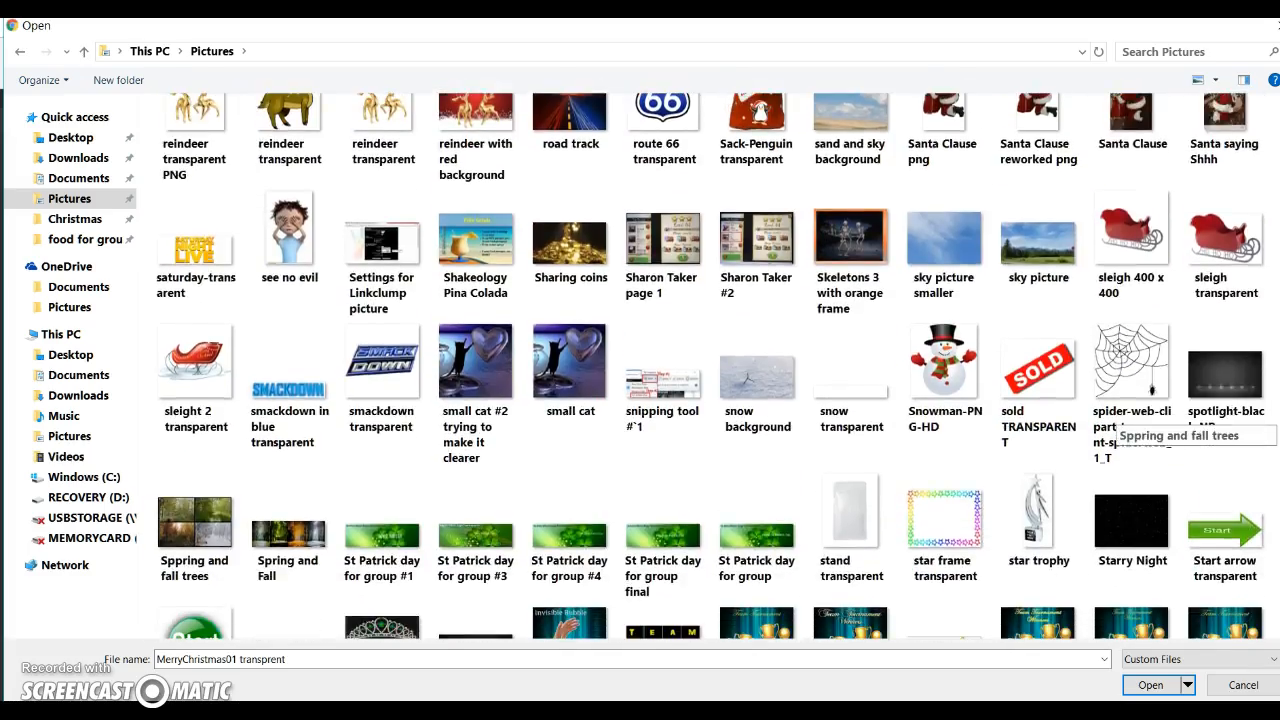
scroll(1118, 425, up, 8)
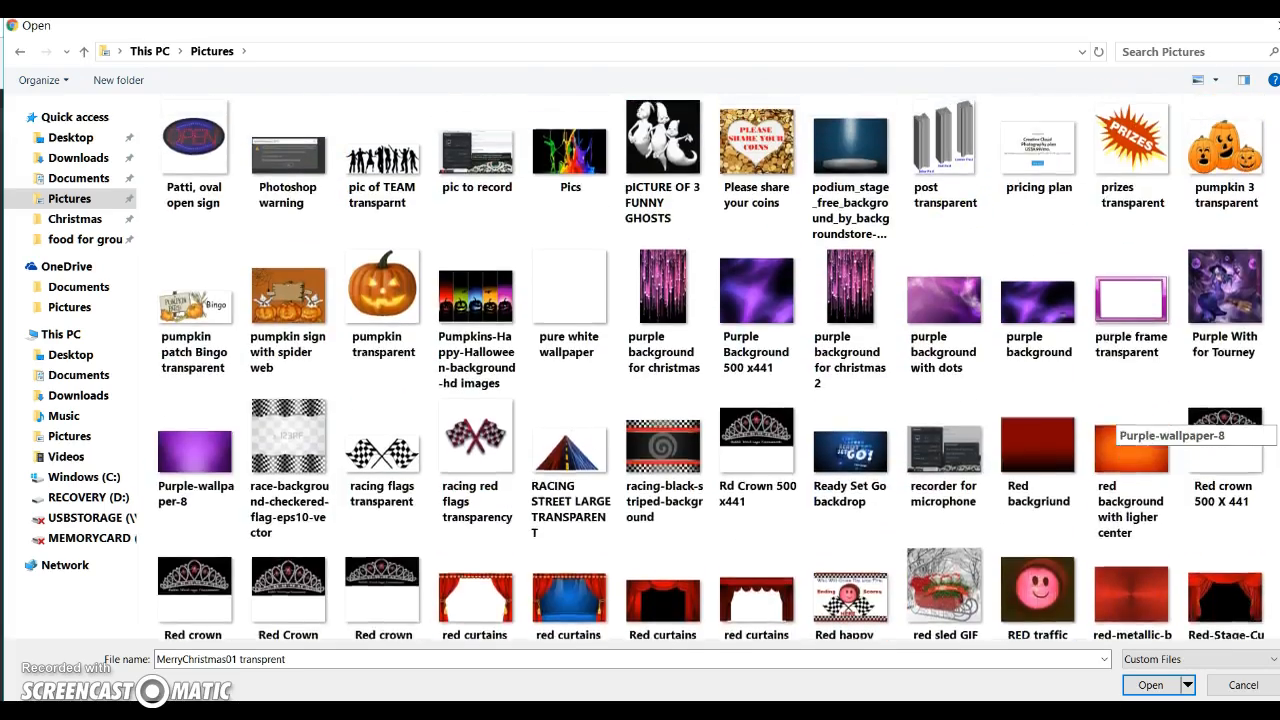
scroll(1118, 425, up, 8)
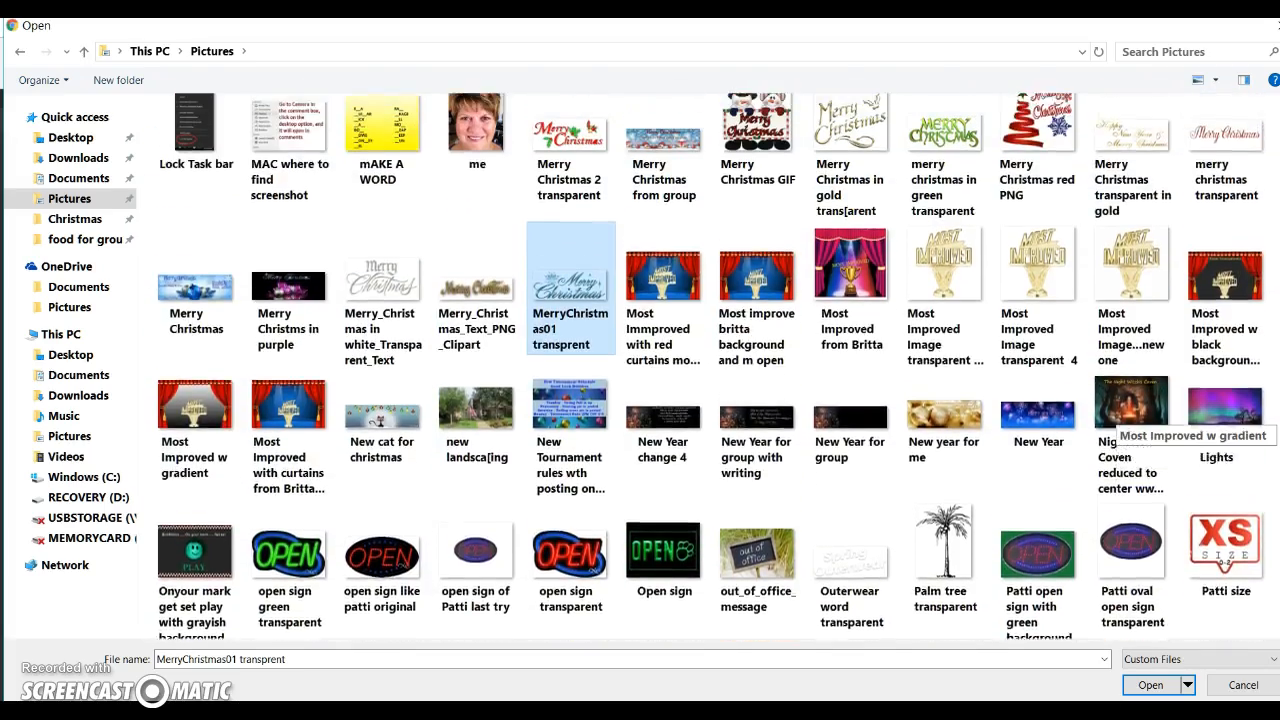
scroll(1118, 425, up, 2)
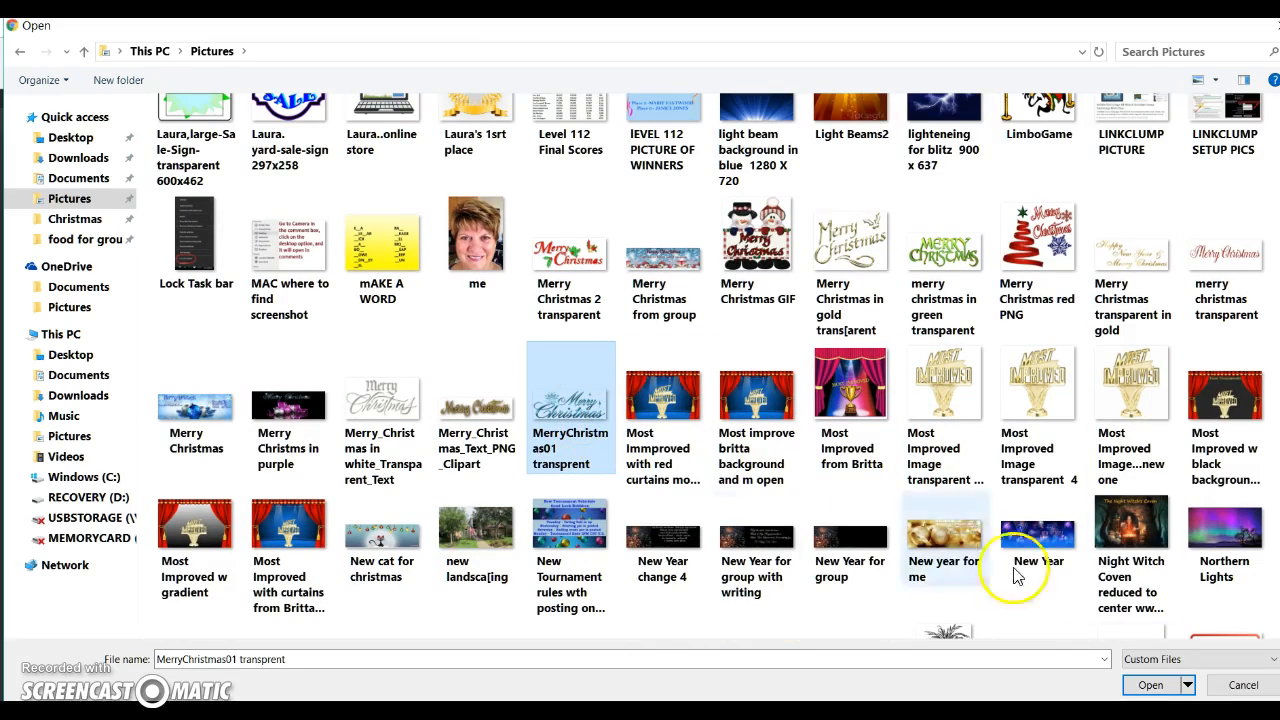
click(1150, 685)
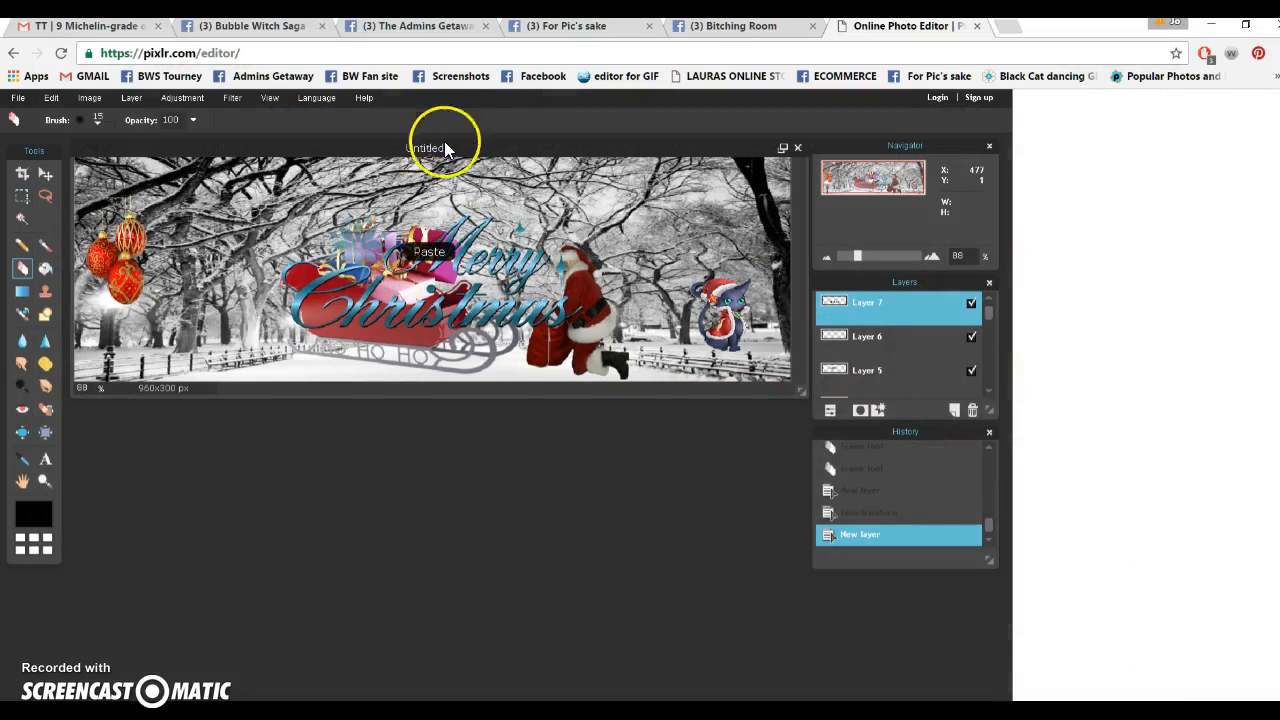
Step: Free transform the Merry Christmas lettering layer, move it over the upper-left branches above the ornaments and sleigh, and apply the change
click(48, 98)
click(84, 224)
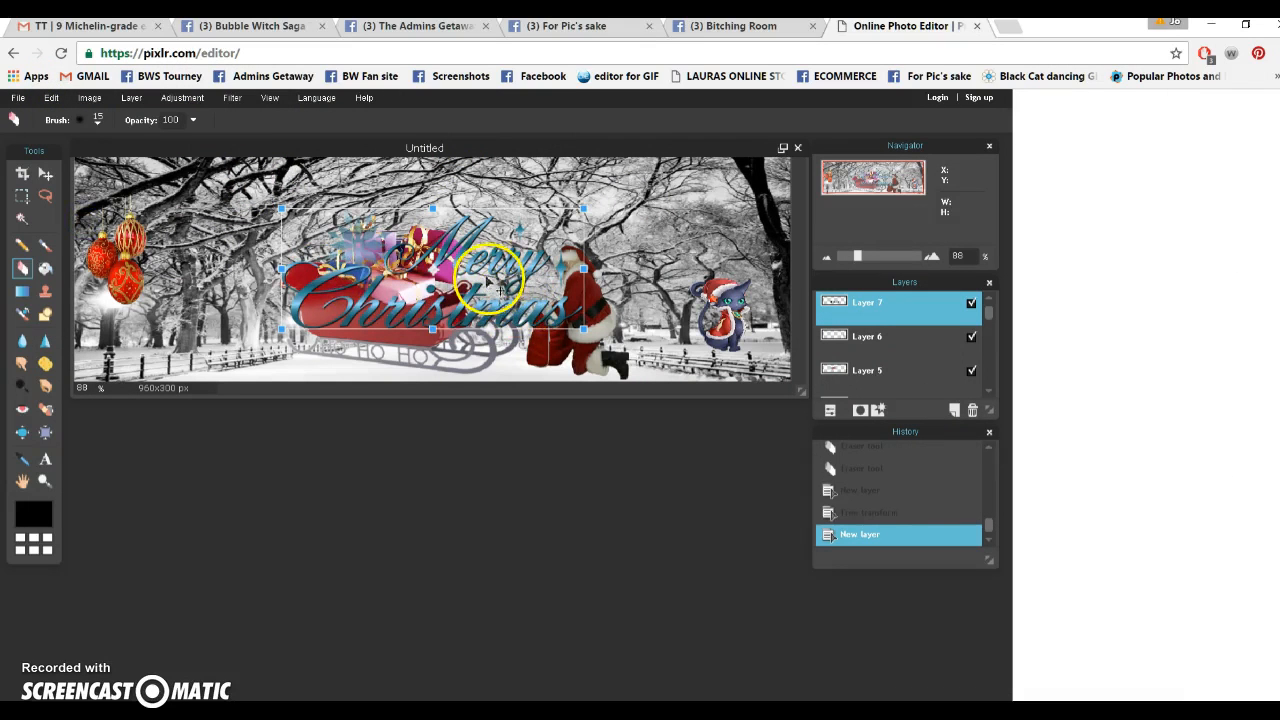
drag(490, 285, 290, 219)
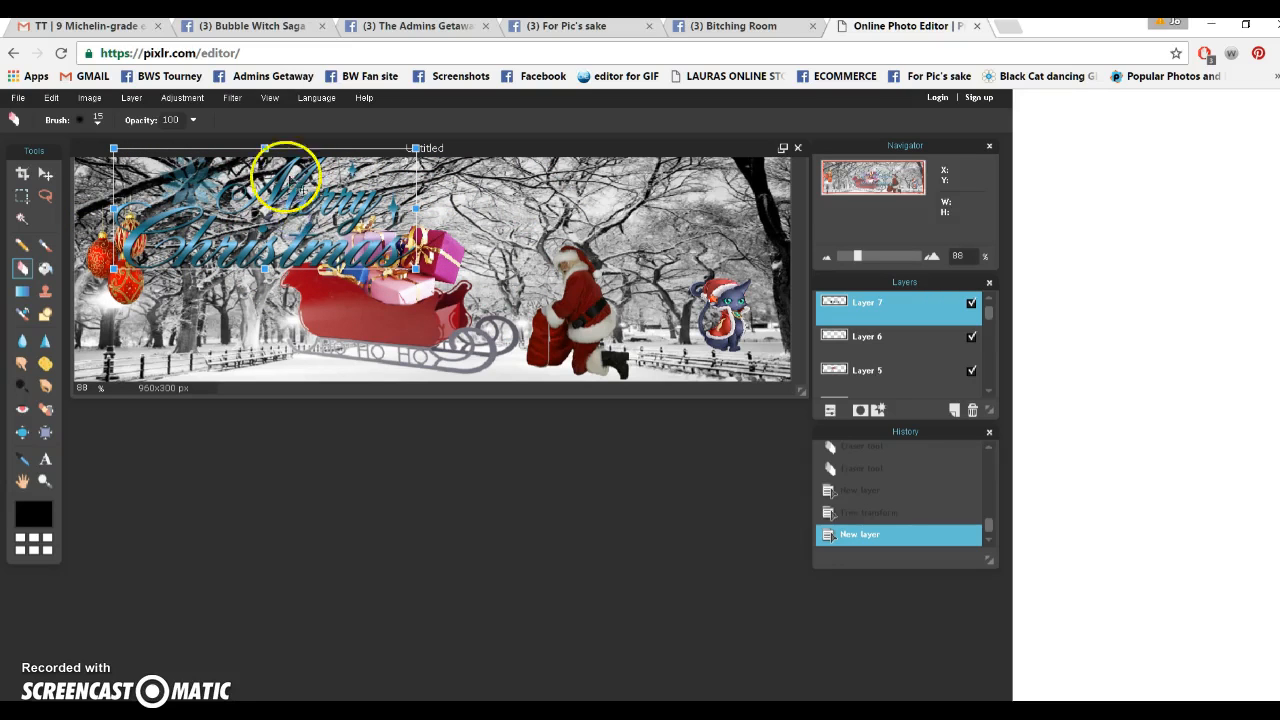
click(587, 513)
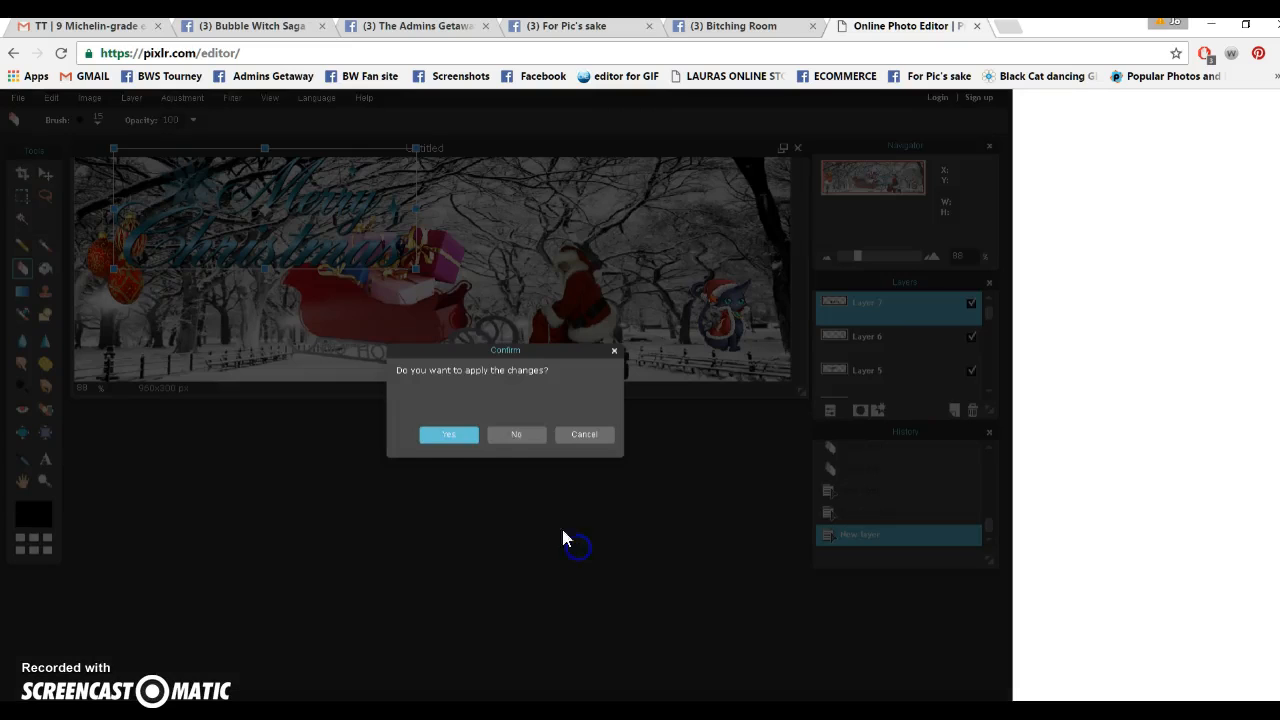
click(451, 435)
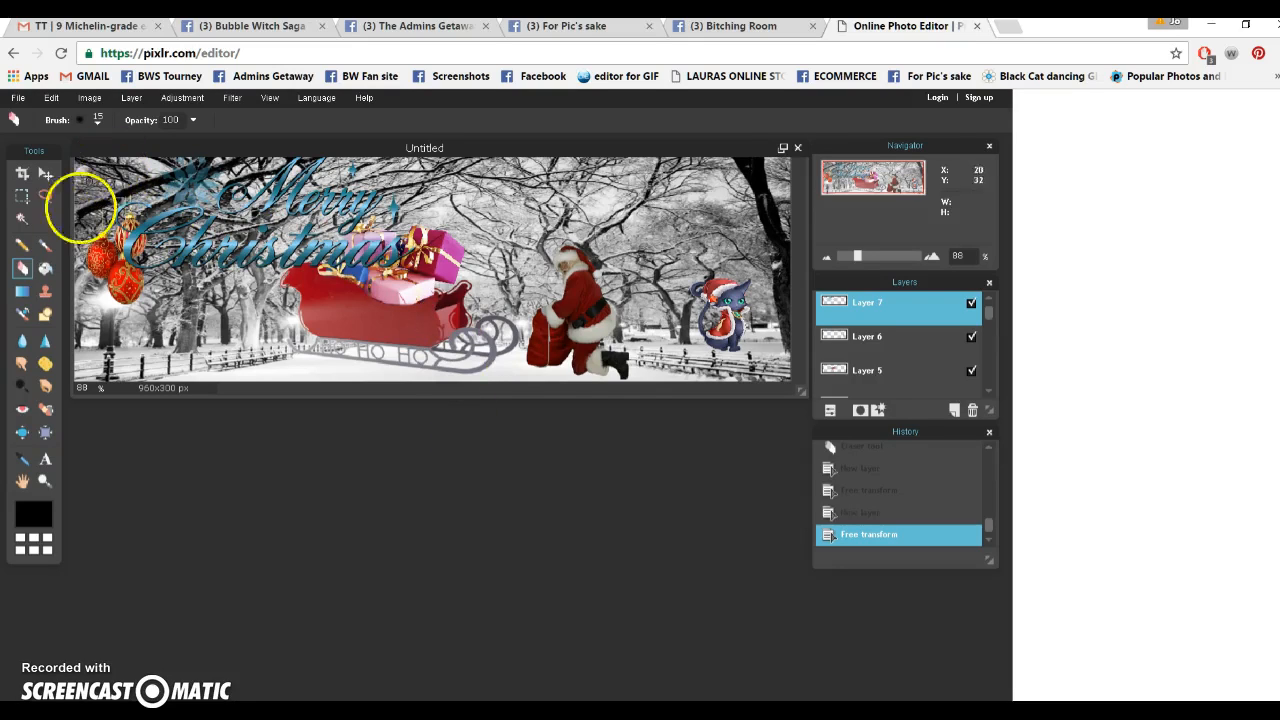
Step: Set the eraser to the soft 30 brush and erase the word "Christmas" from the lettering layer, keeping "Merry"
click(95, 121)
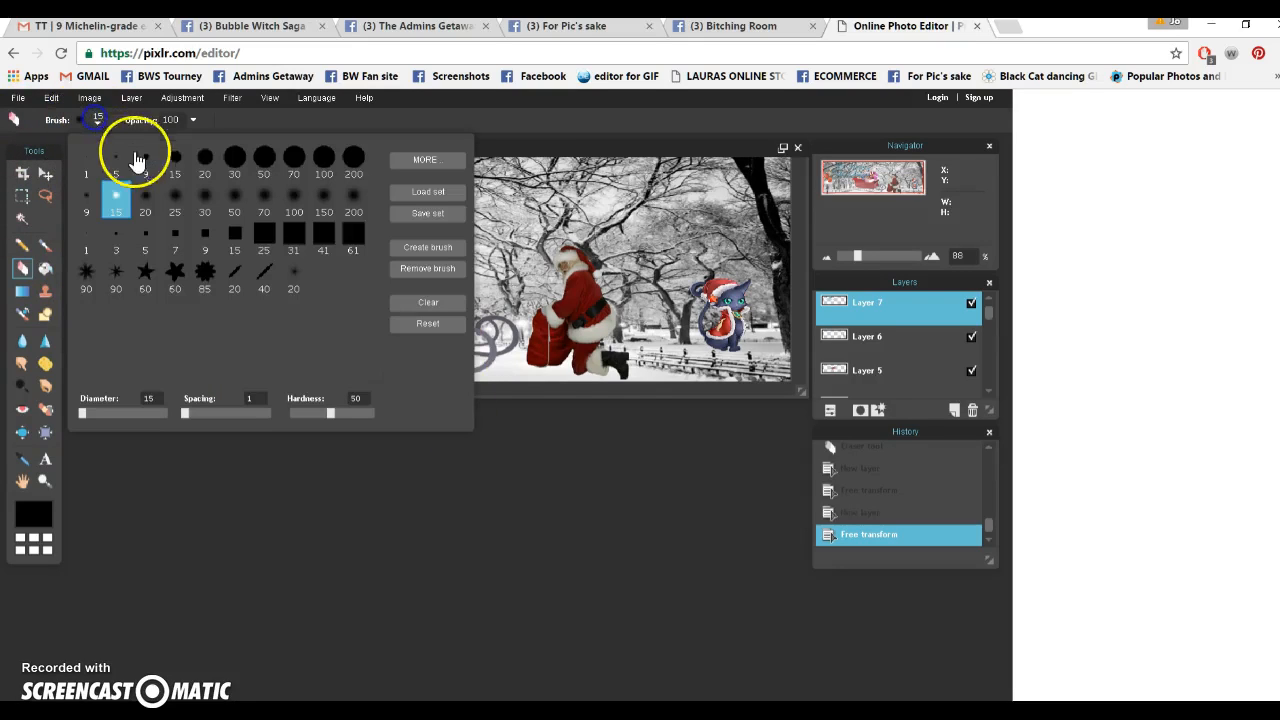
click(203, 195)
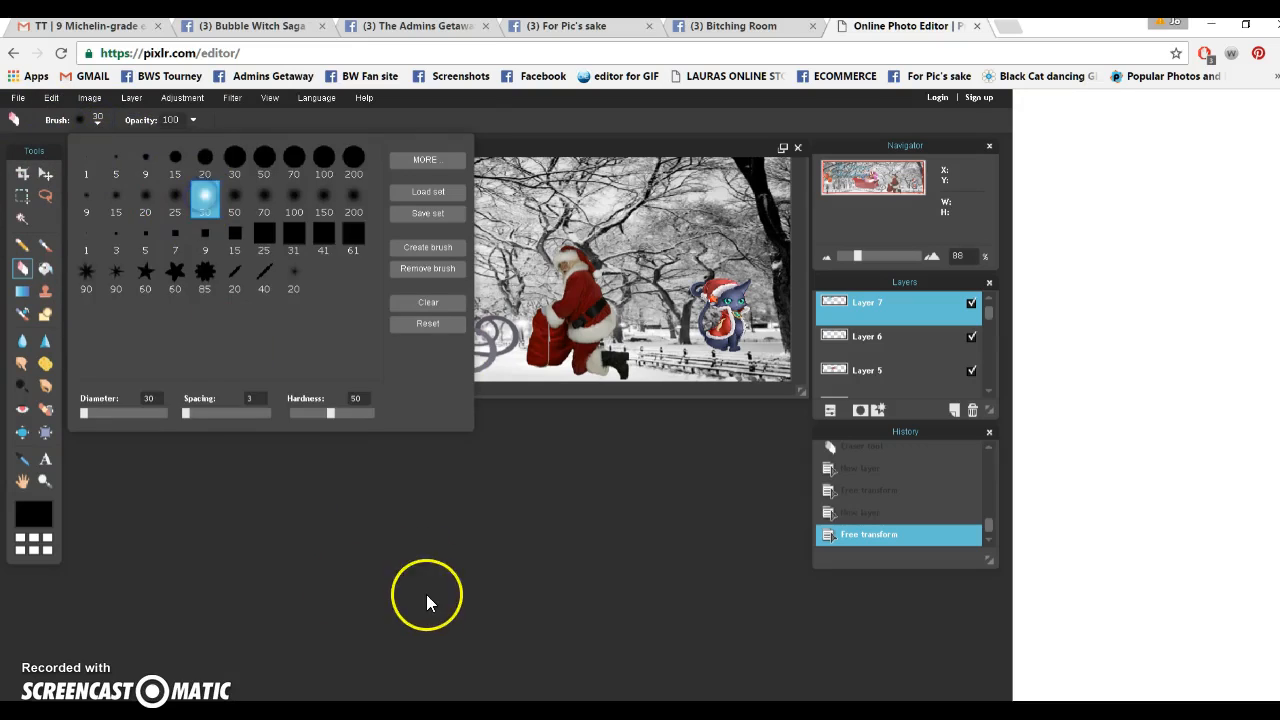
click(418, 554)
click(455, 262)
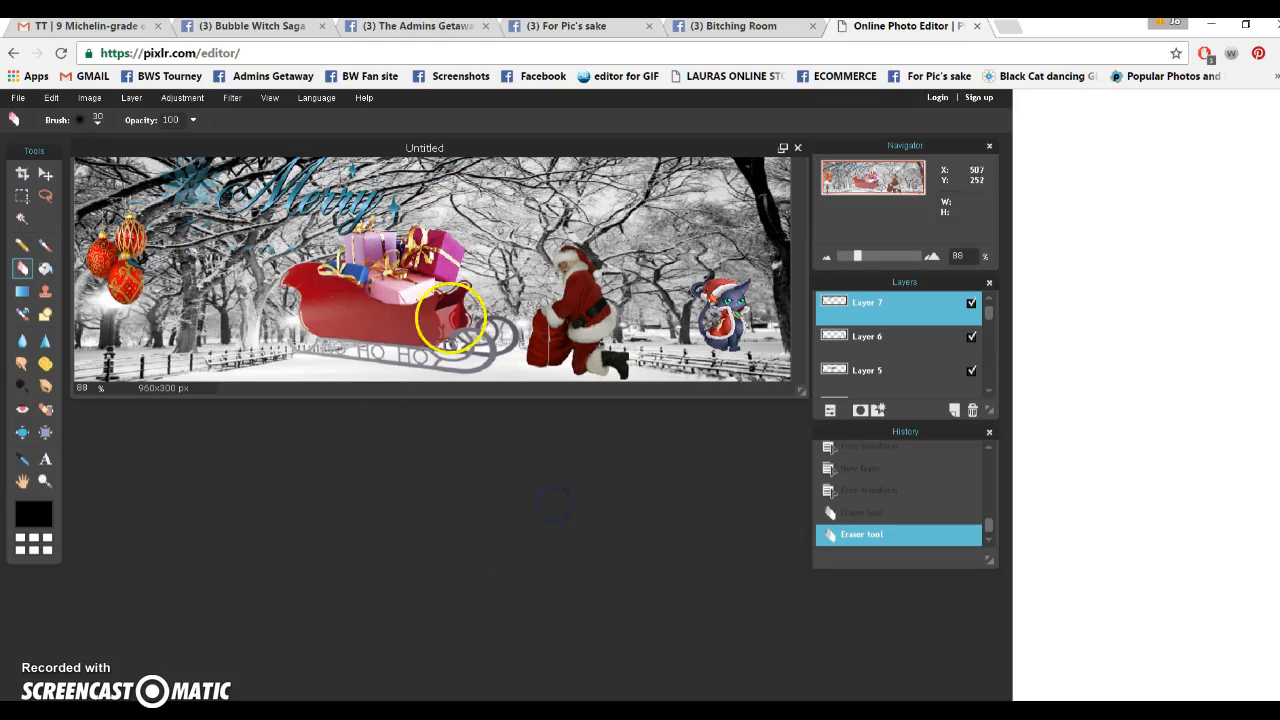
Step: Start opening another image as a layer and browse the Pictures folder for it
click(127, 100)
click(158, 168)
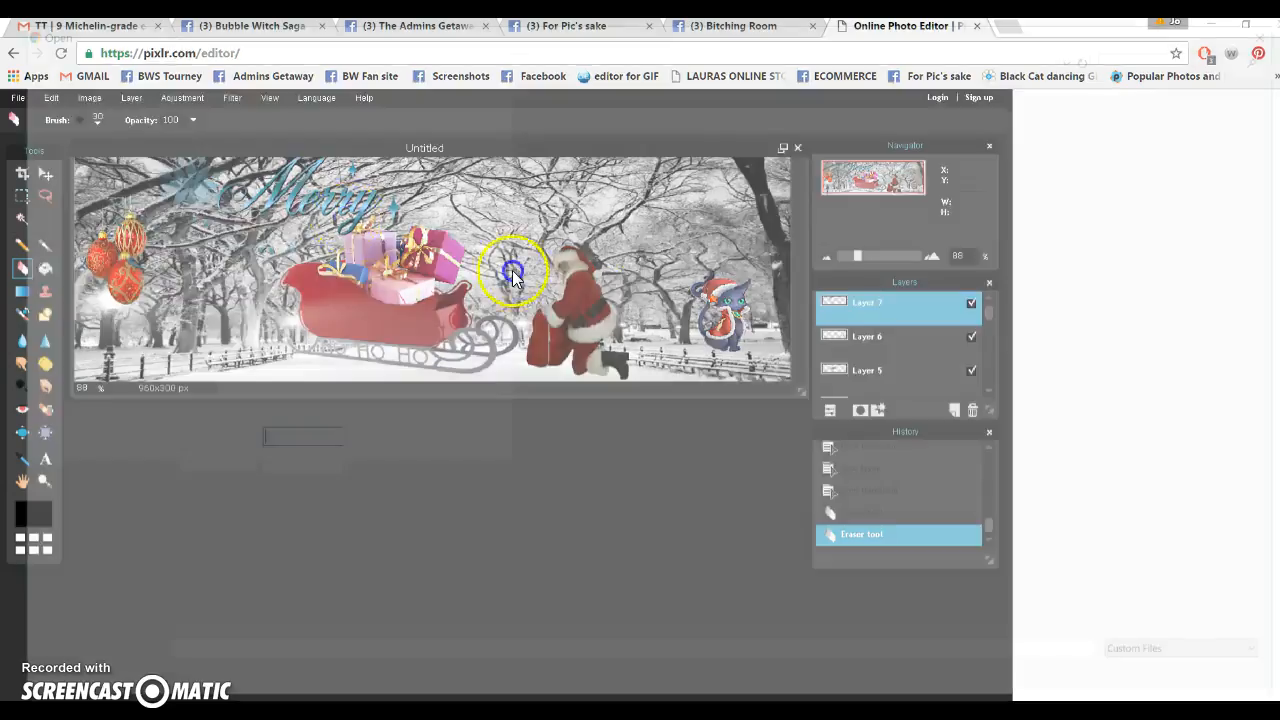
scroll(757, 463, down, 8)
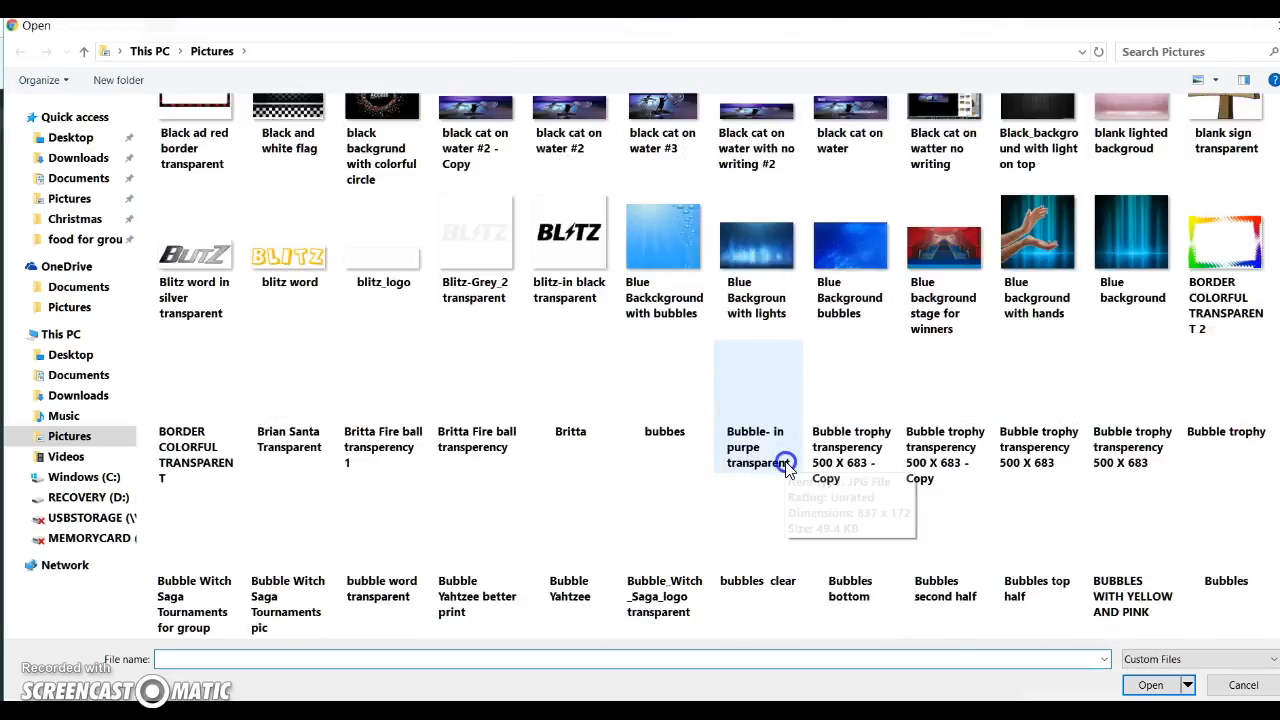